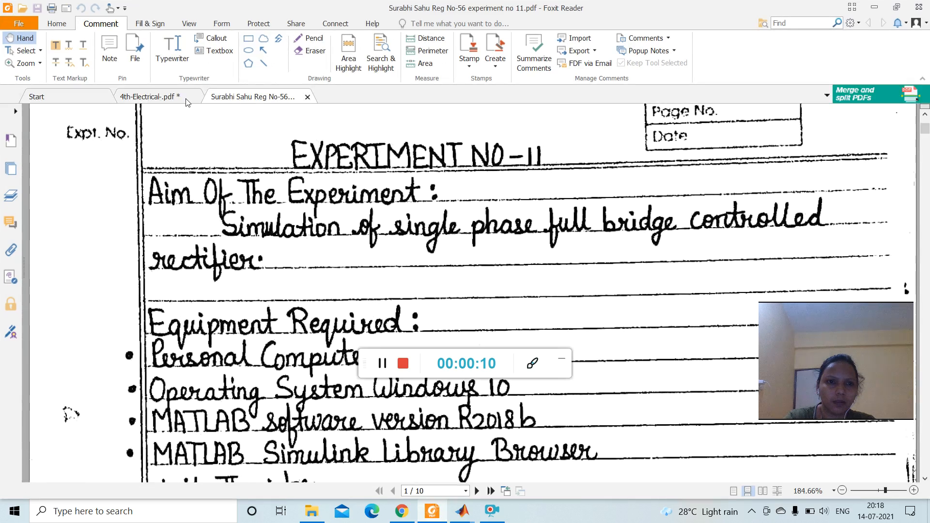
Step: In the 4th-Electrical syllabus, tick simulation topic 2.4.3 and underline "full bridge controlled rectifier" in red pencil
scroll(373, 202, "up", 5)
scroll(373, 203, "up", 6)
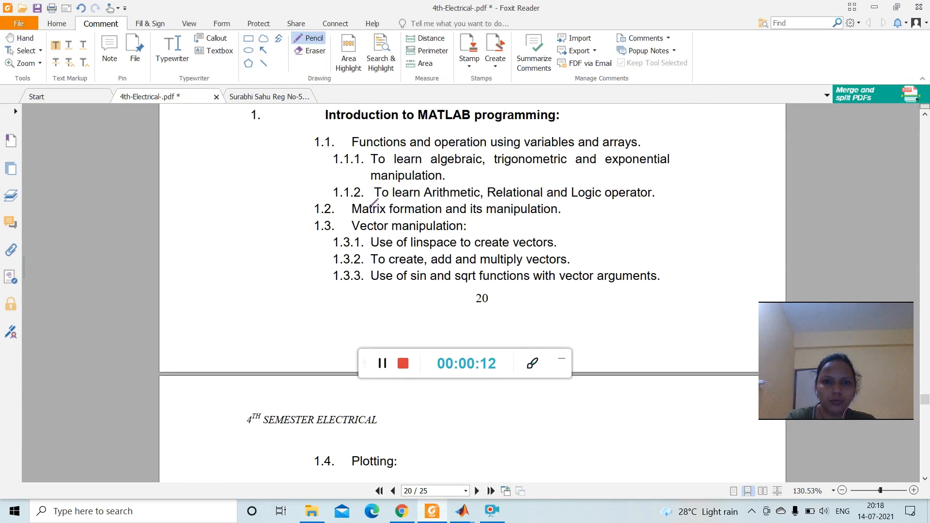
scroll(374, 204, "up", 6)
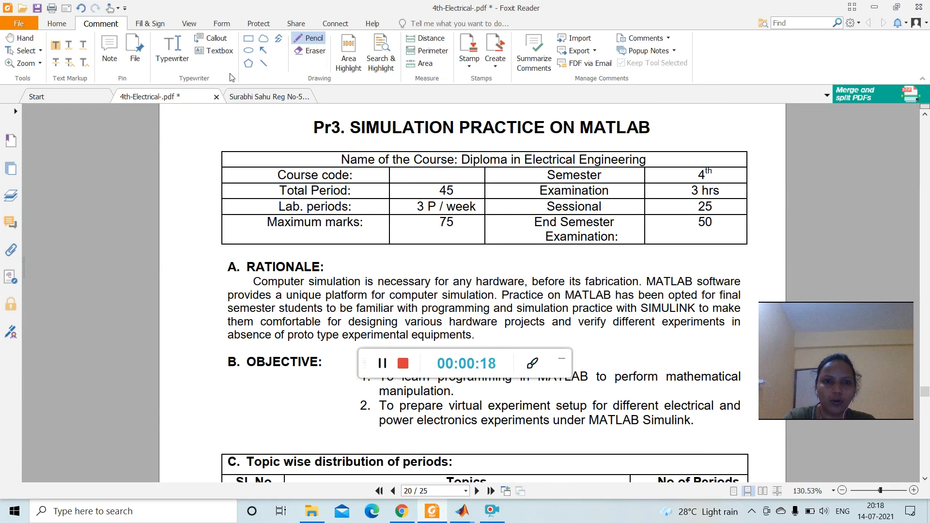
left_click(267, 98)
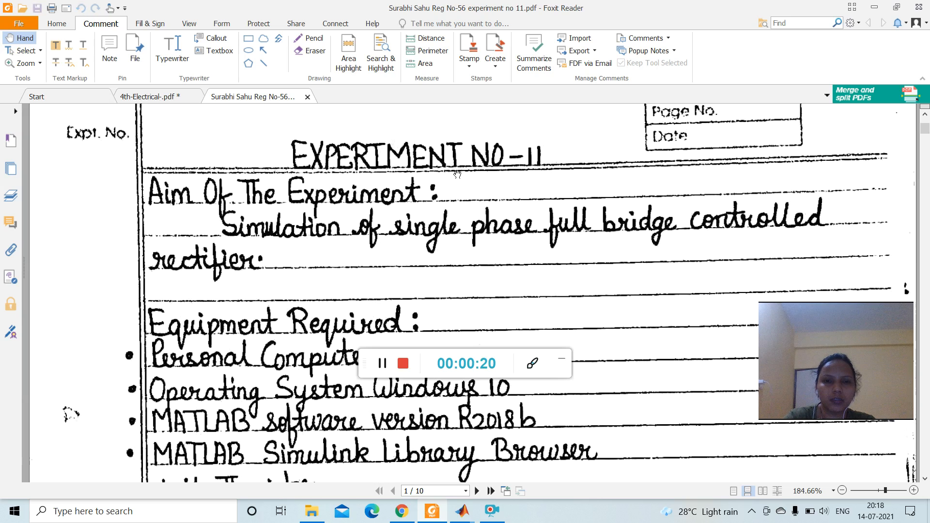
left_click(179, 99)
scroll(453, 251, "down", 1)
scroll(452, 251, "down", 10)
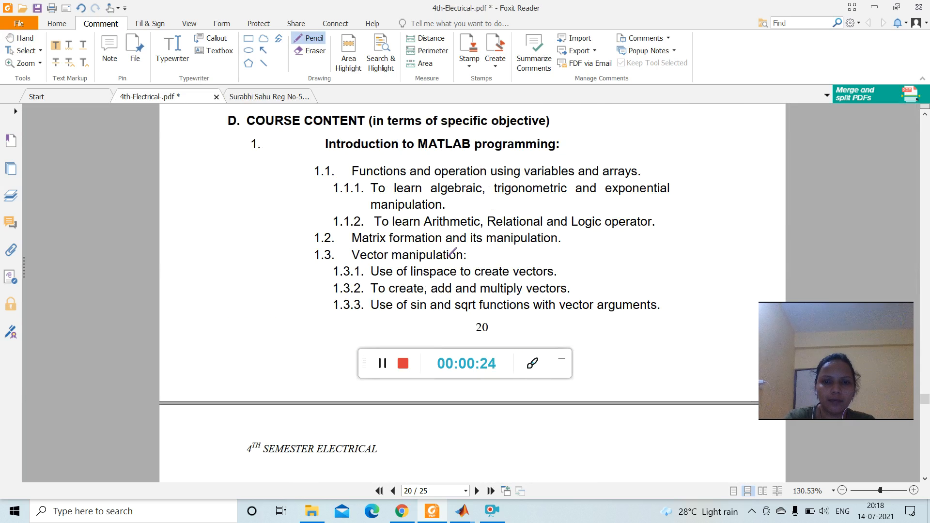
scroll(452, 252, "down", 12)
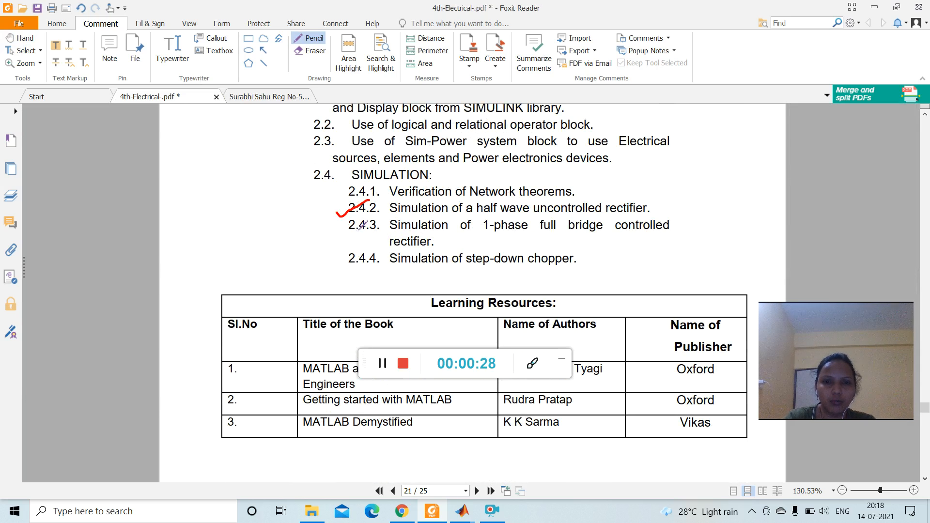
left_click_drag(335, 233, 378, 219)
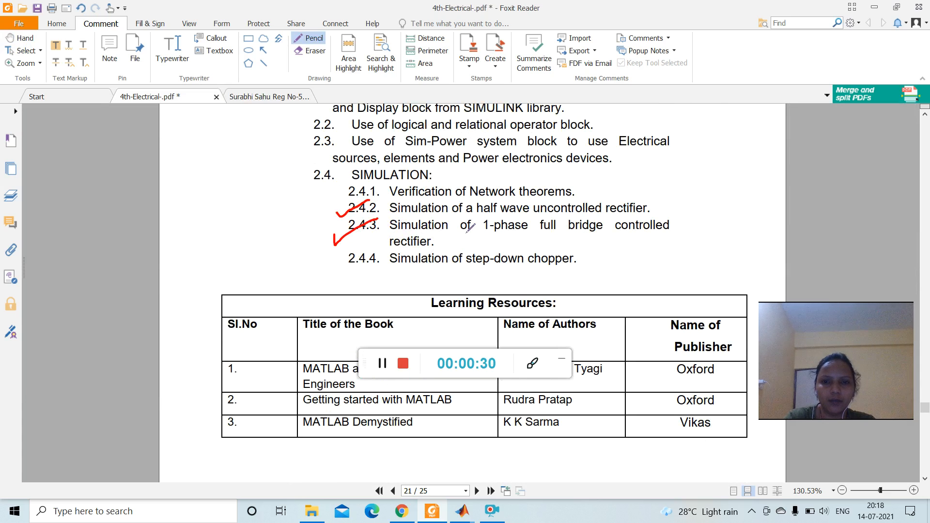
left_click_drag(543, 238, 665, 233)
left_click_drag(392, 250, 446, 250)
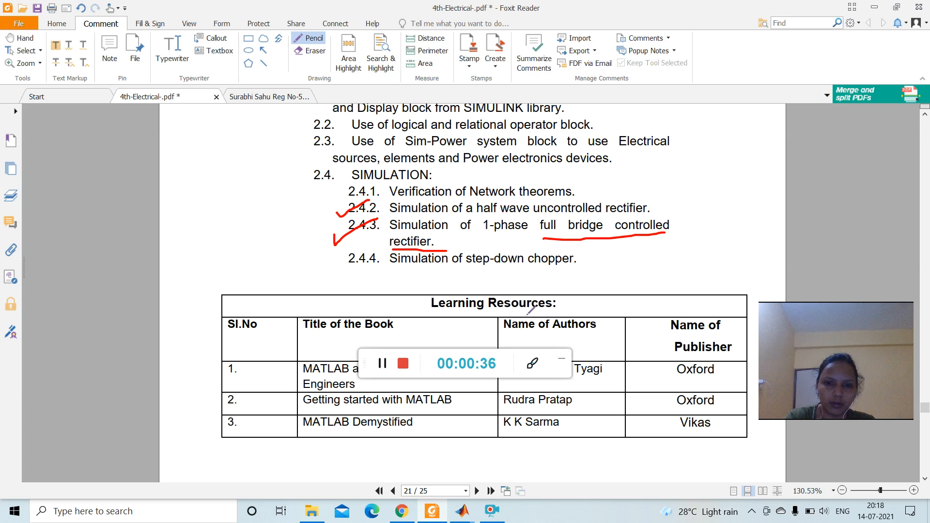
Step: Return to the experiment no 11 document and activate the Pencil tool
left_click(279, 98)
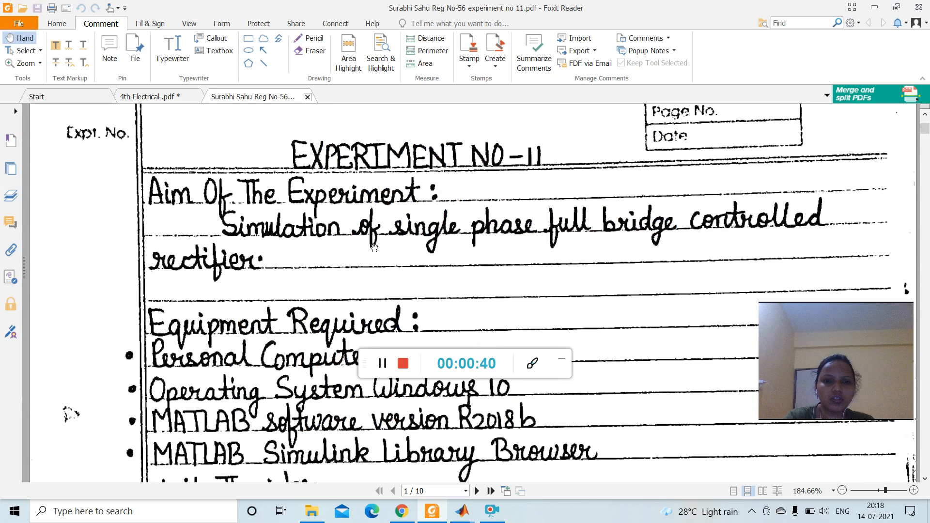
left_click(311, 40)
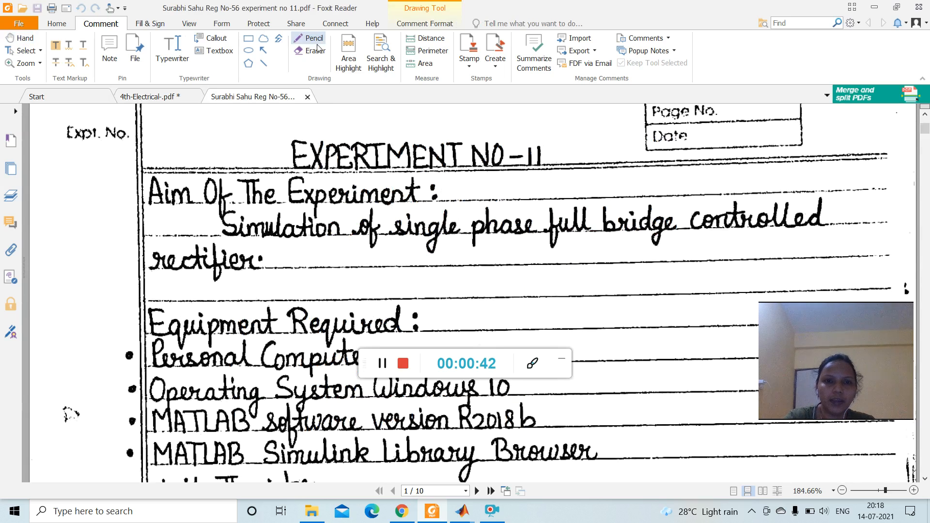
left_click_drag(415, 244, 842, 214)
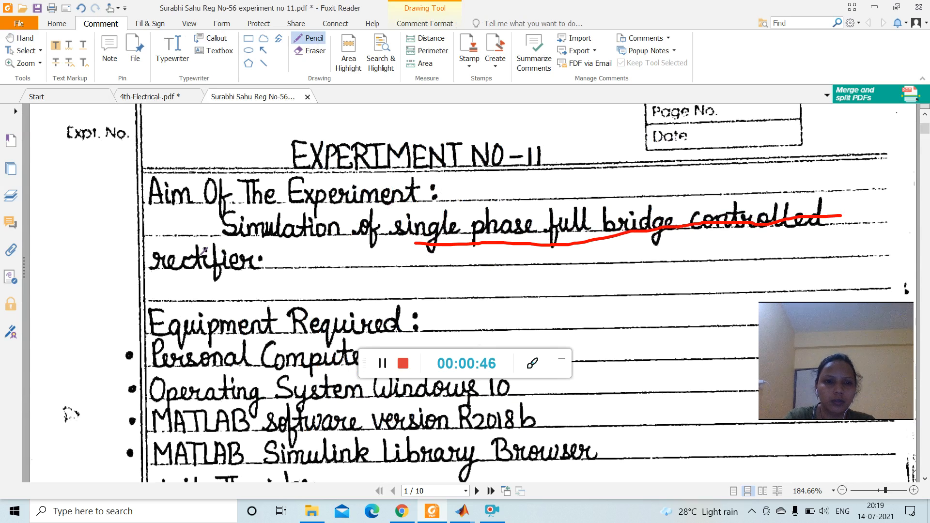
left_click_drag(164, 276, 266, 270)
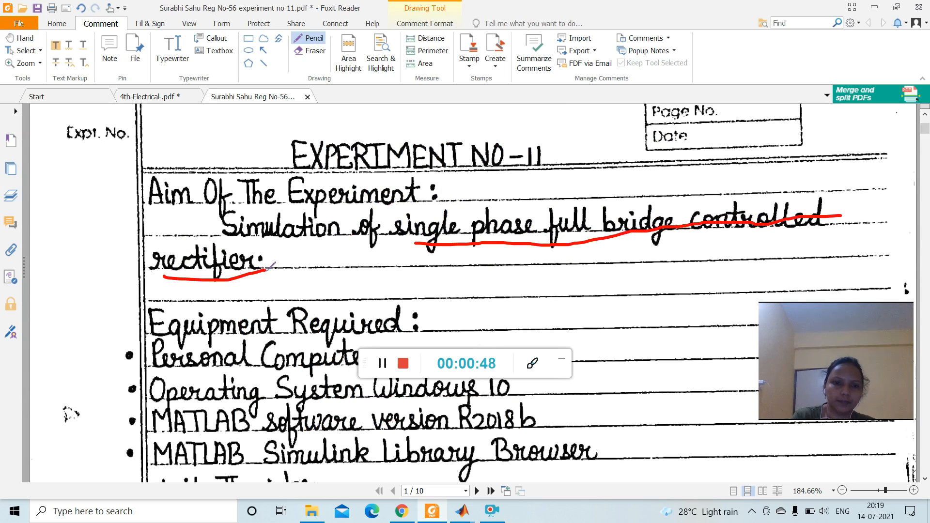
left_click(85, 10)
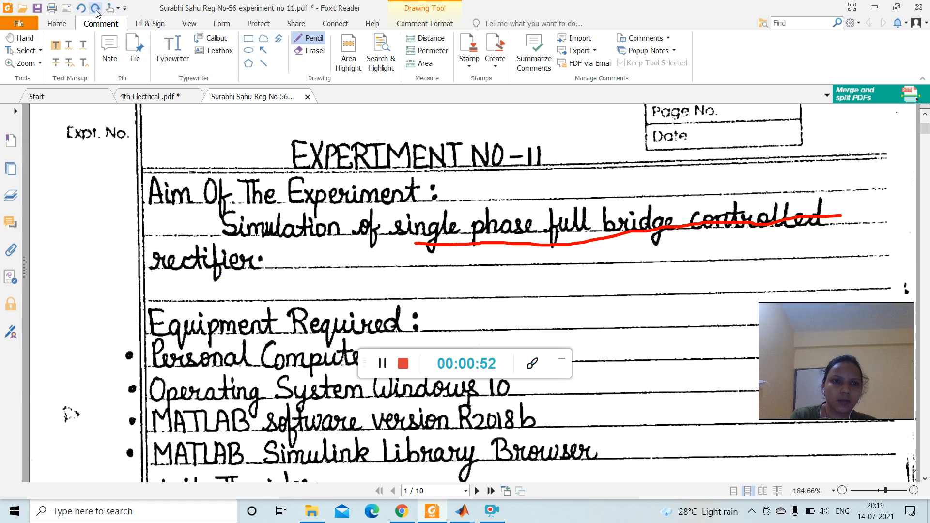
left_click(81, 10)
Step: Underline "full bridge", "controlled" and "rectifier" in the aim of the experiment
left_click_drag(514, 237, 810, 232)
left_click_drag(181, 275, 264, 266)
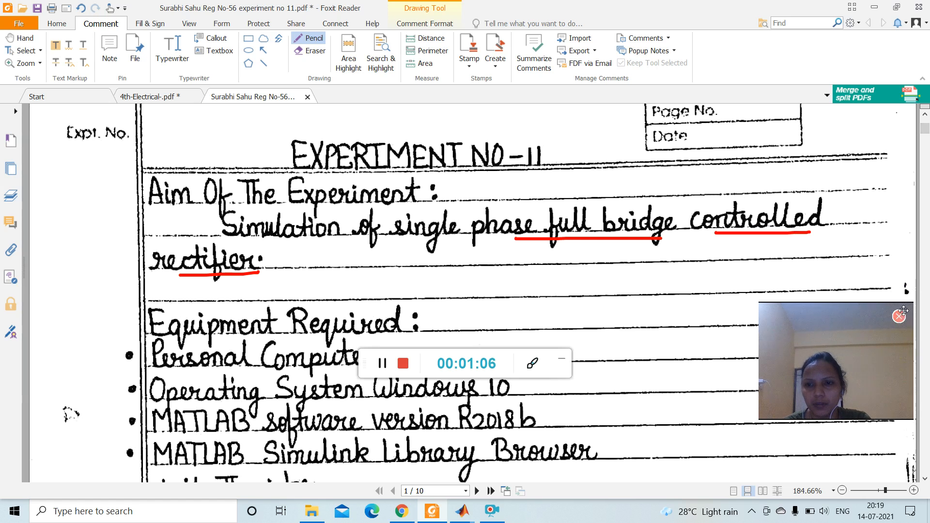
left_click(899, 317)
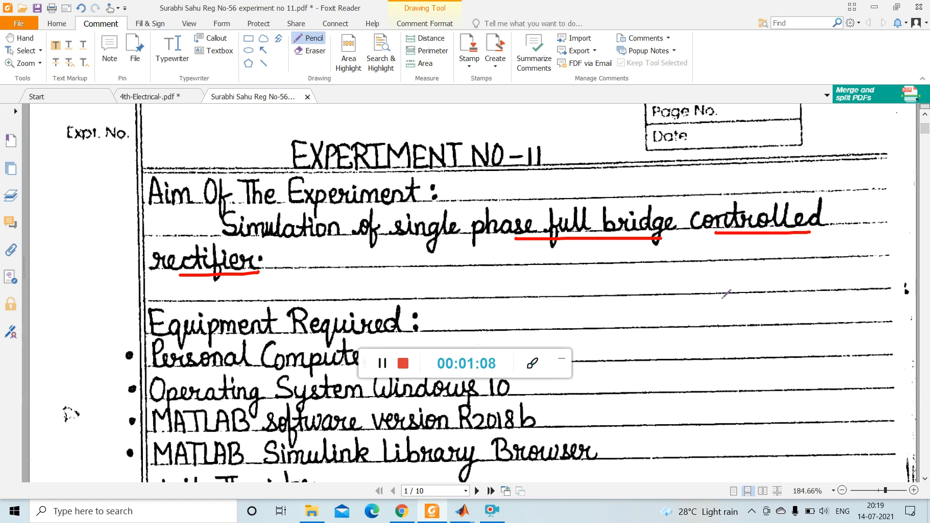
left_click(562, 359)
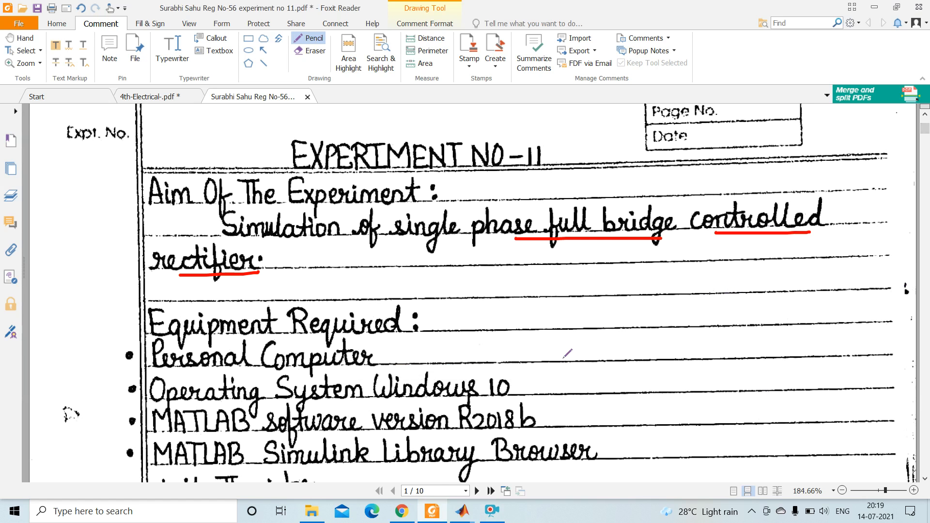
Step: Tick the personal computer, Windows 10, MATLAB software and Simulink Library Browser entries under Equipment Required, and underline R2018b
scroll(279, 345, "down", 3)
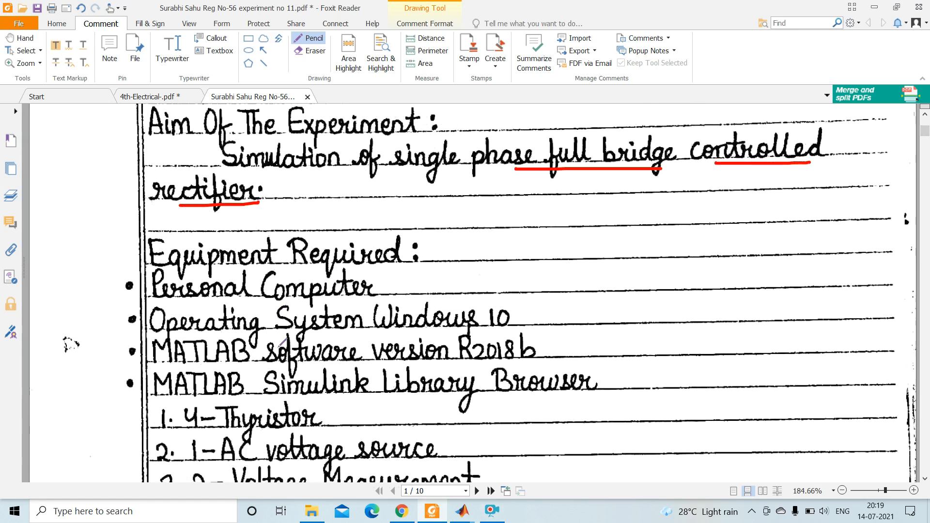
left_click_drag(131, 265, 174, 247)
mouse_move(129, 287)
left_mouse_down()
mouse_move(147, 295)
mouse_move(188, 271)
left_mouse_up()
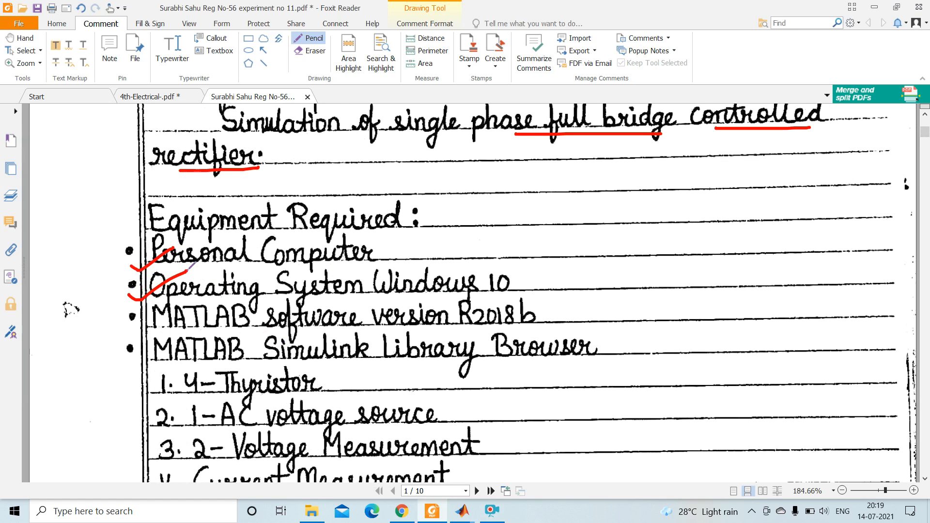
left_click_drag(127, 331, 177, 303)
left_click_drag(458, 328, 538, 325)
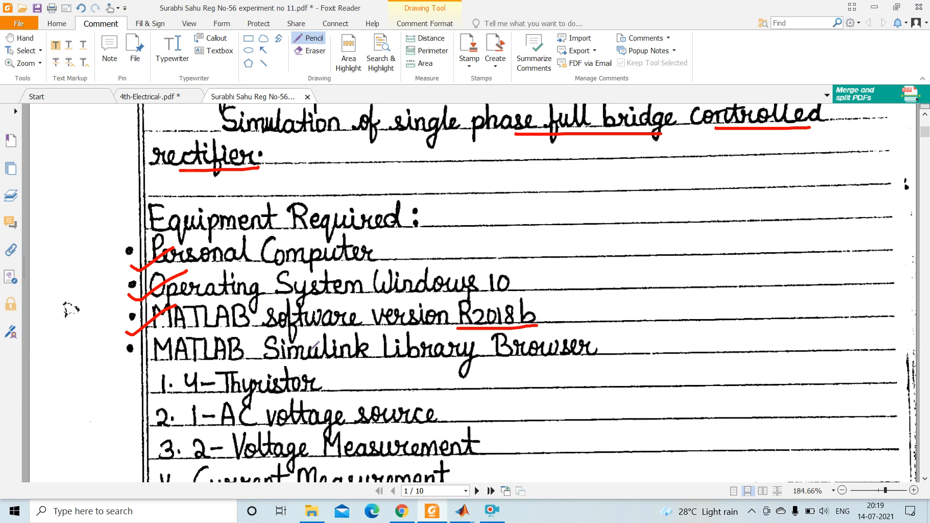
left_click_drag(579, 367, 659, 319)
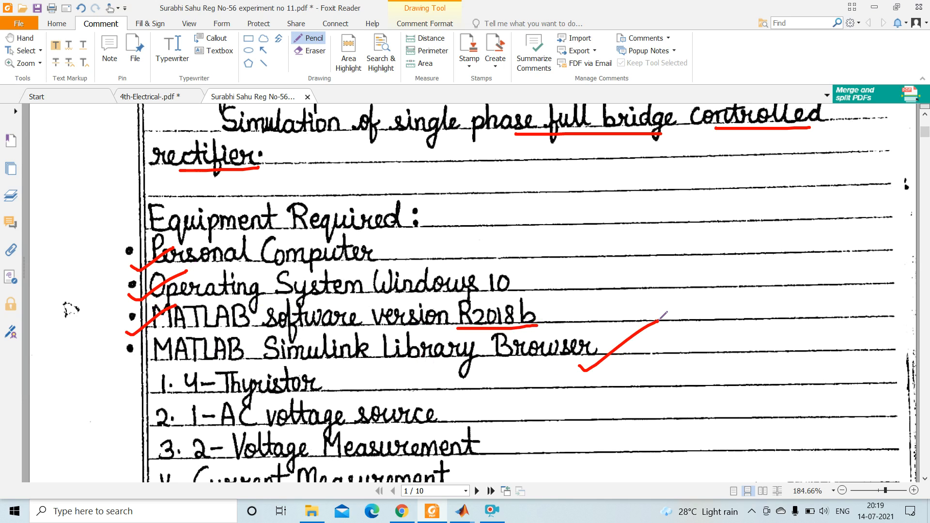
Step: Tick the seven Simulink components from Thyristor to Powergui and draw a curly brace along the list
scroll(661, 318, "down", 3)
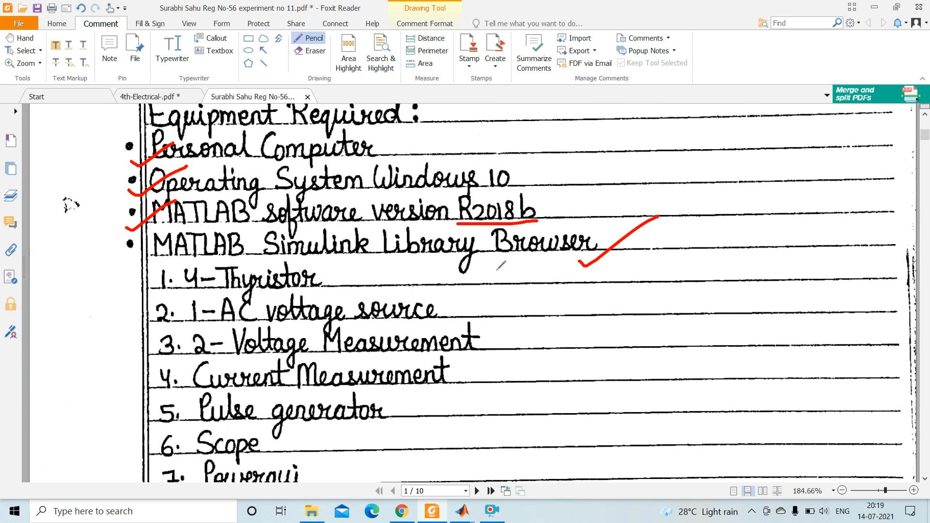
left_click_drag(325, 279, 368, 262)
mouse_move(457, 306)
left_mouse_down()
mouse_move(460, 317)
mouse_move(504, 288)
left_mouse_up()
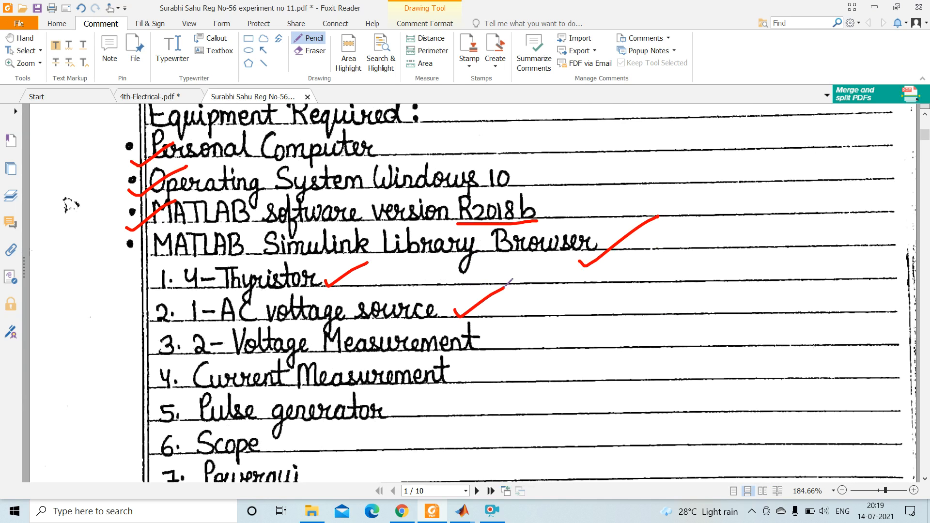
left_click_drag(499, 337, 550, 331)
left_click_drag(459, 373, 527, 350)
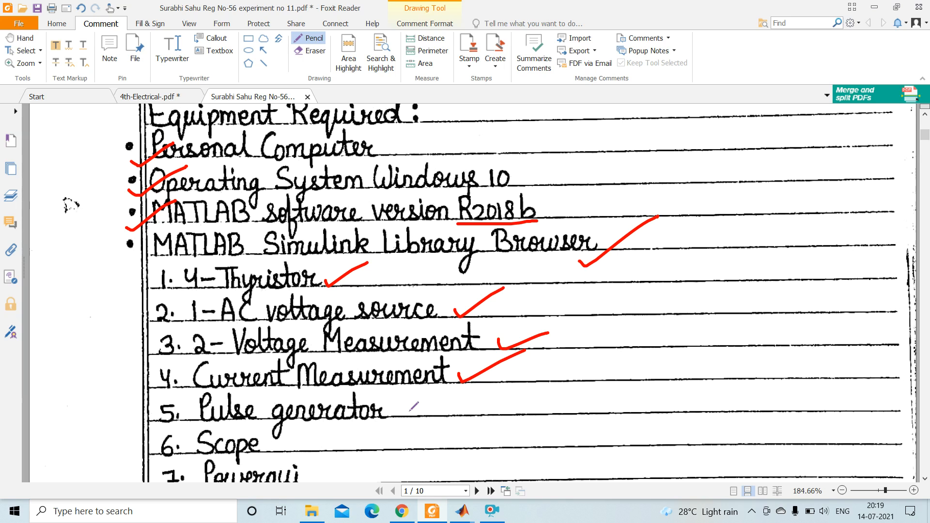
mouse_move(410, 410)
left_mouse_down()
mouse_move(430, 413)
mouse_move(477, 387)
left_mouse_up()
mouse_move(267, 439)
left_mouse_down()
mouse_move(324, 425)
mouse_move(375, 388)
left_mouse_up()
scroll(330, 420, "down", 3)
mouse_move(148, 200)
left_mouse_down()
mouse_move(121, 291)
mouse_move(141, 307)
mouse_move(144, 405)
left_mouse_up()
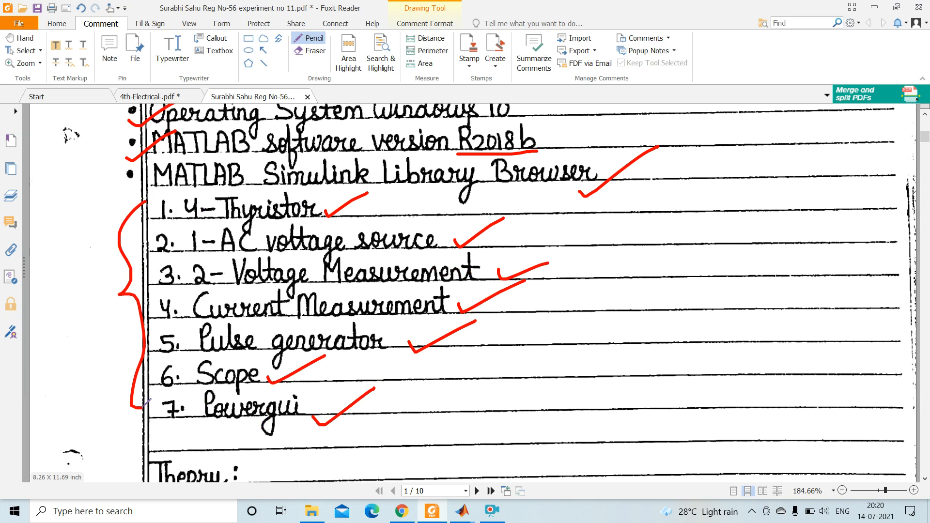
Step: In the theory table's Thyristor row, underline "gate signal", tick the symbol and underline "Sim Power System"
scroll(145, 402, "down", 5)
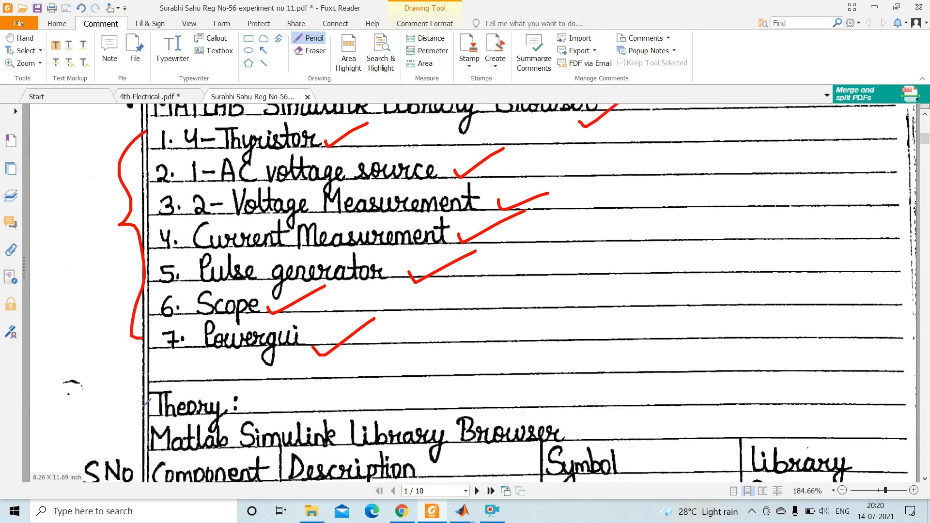
scroll(145, 404, "down", 2)
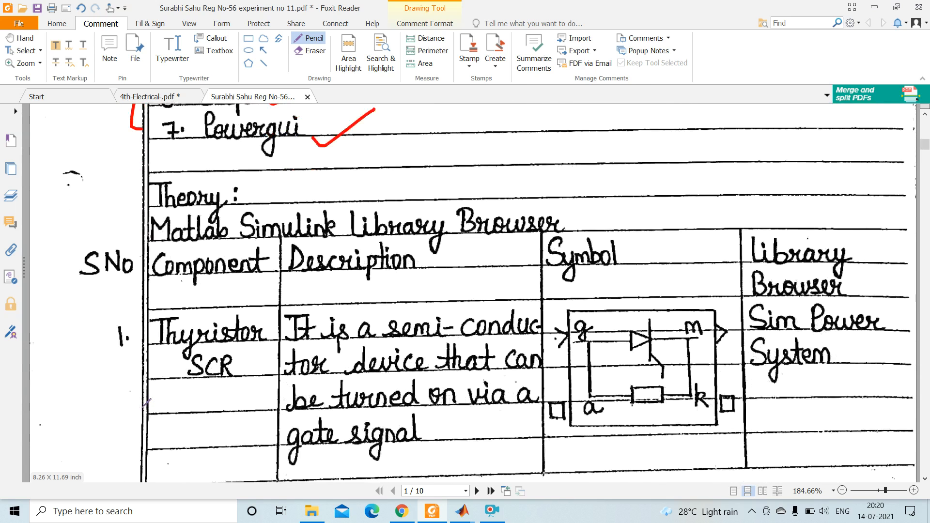
scroll(148, 402, "down", 1)
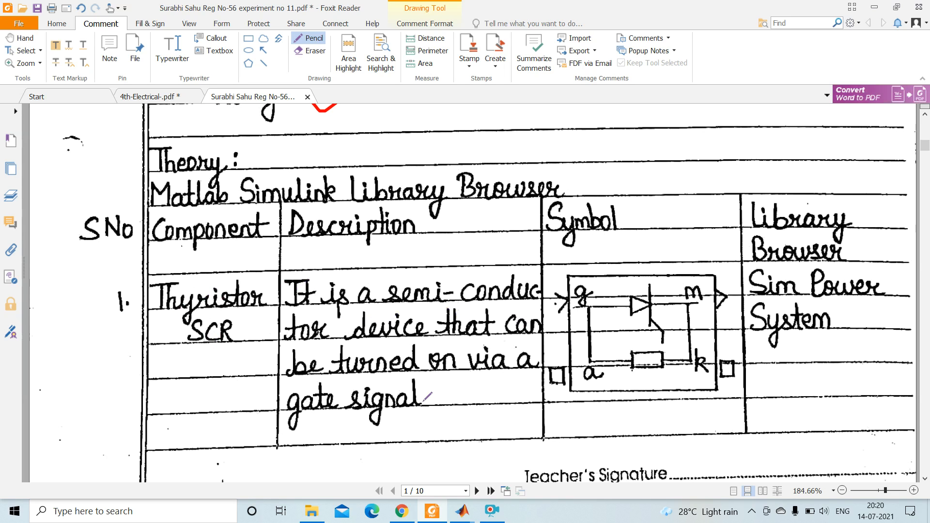
left_click_drag(299, 433, 405, 429)
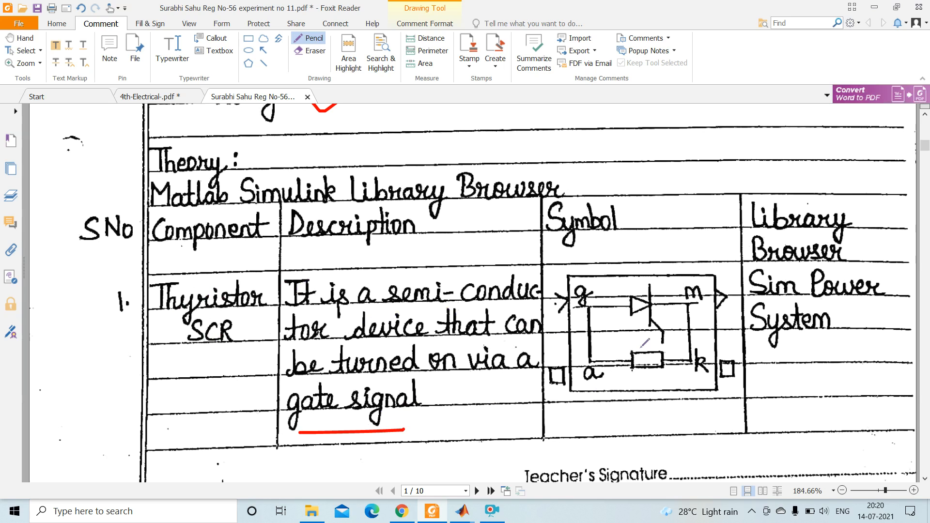
left_click_drag(640, 416, 699, 395)
left_click_drag(784, 304, 864, 294)
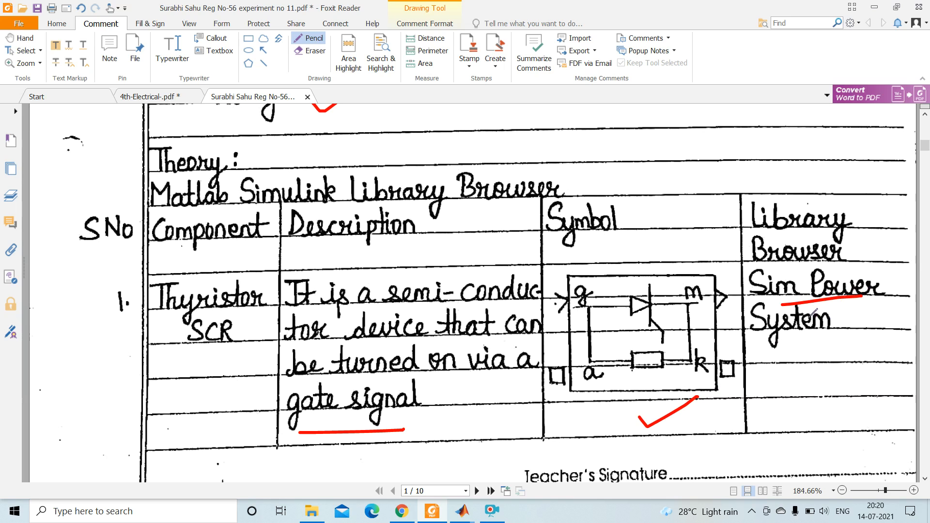
left_click_drag(762, 345, 829, 330)
Step: In the AC voltage source row, tick the symbol and the "Electronic sources" library entry
scroll(828, 331, "down", 10)
scroll(828, 331, "down", 10)
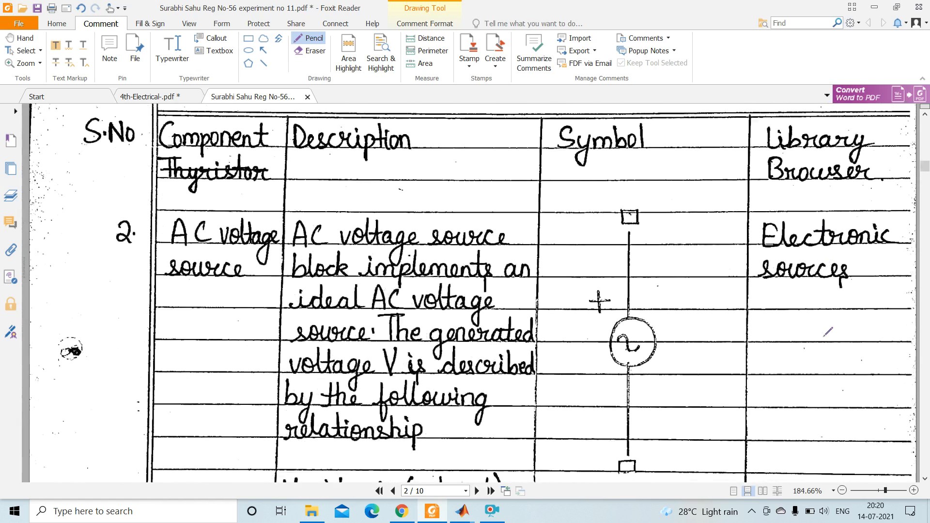
scroll(828, 332, "down", 3)
mouse_move(690, 304)
left_mouse_down()
mouse_move(697, 322)
mouse_move(744, 285)
left_mouse_up()
mouse_move(787, 232)
left_mouse_down()
mouse_move(816, 232)
mouse_move(865, 200)
left_mouse_up()
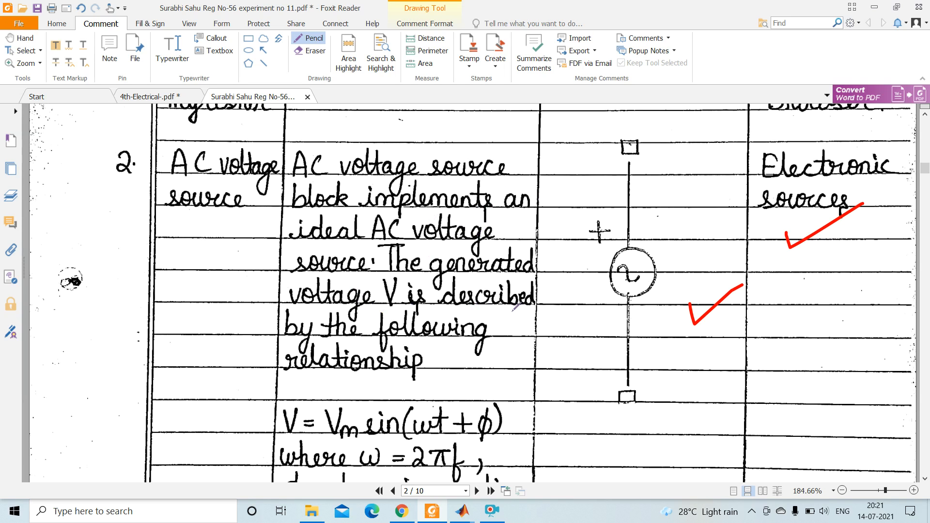
Step: In the Voltage Measurement row, tick the block symbol and the "Measurements" library entry
scroll(492, 343, "down", 5)
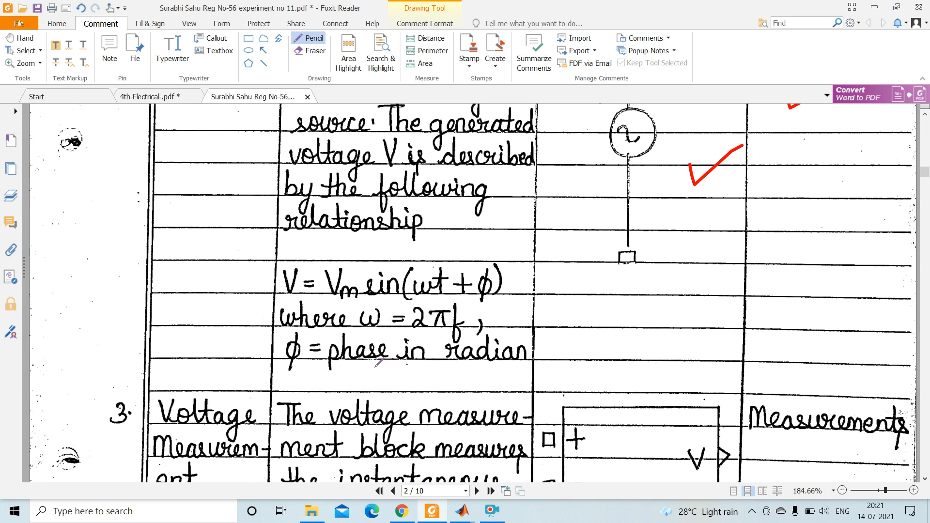
scroll(458, 369, "down", 5)
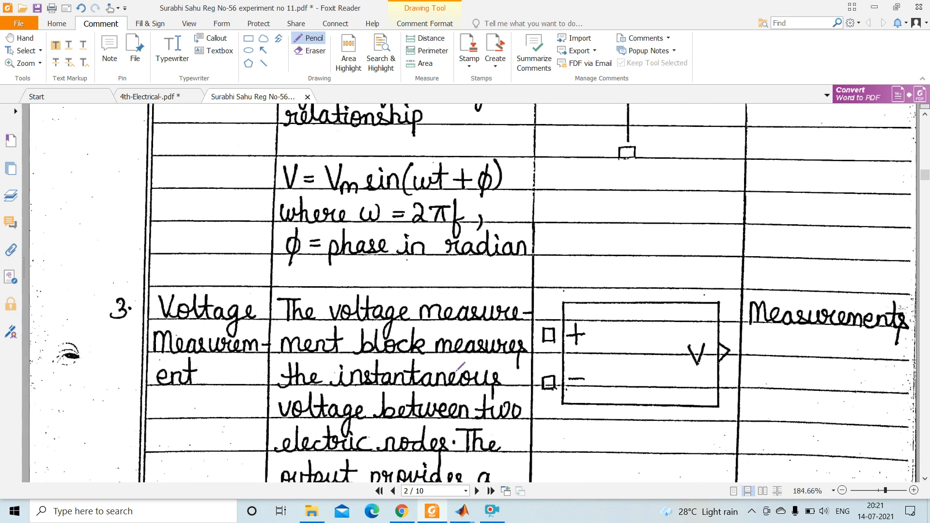
mouse_move(609, 328)
left_mouse_down()
mouse_move(613, 339)
mouse_move(676, 312)
left_mouse_up()
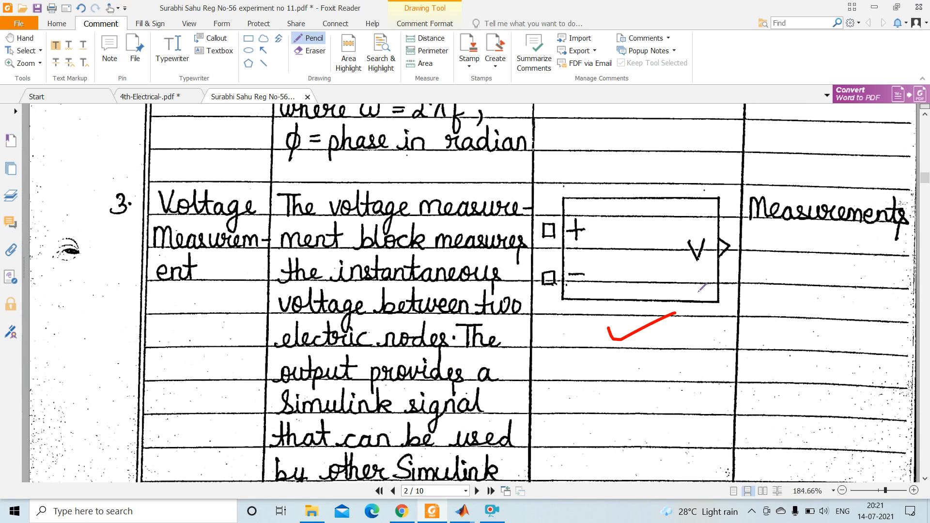
left_click_drag(808, 254, 853, 234)
scroll(492, 345, "down", 1)
scroll(492, 345, "down", 1)
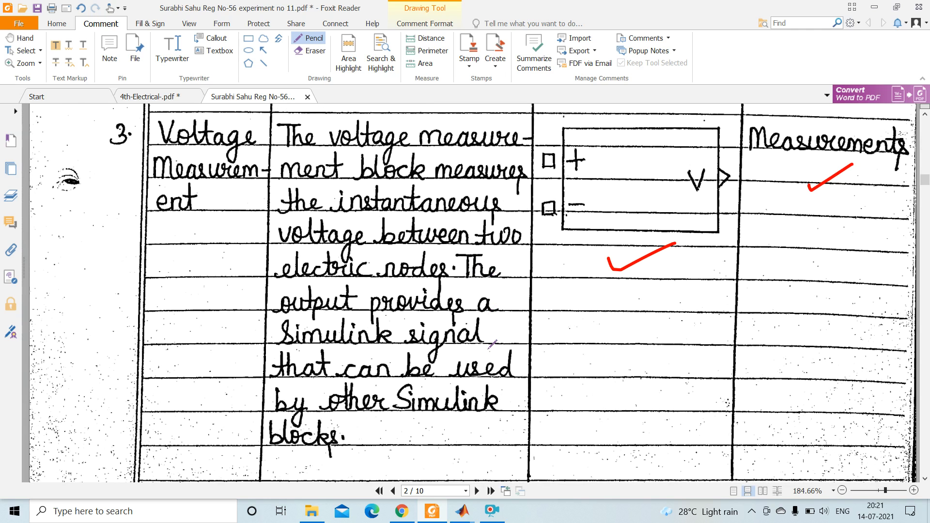
scroll(492, 345, "down", 4)
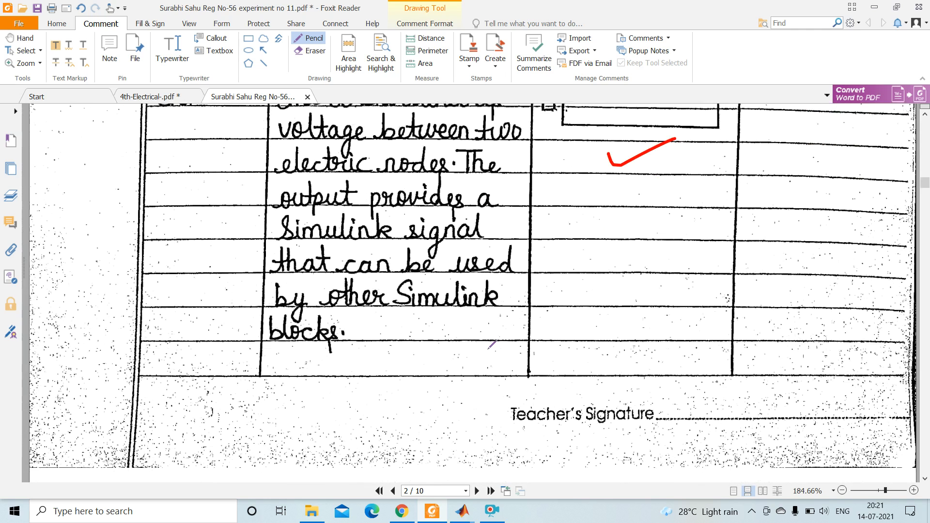
Step: In the Current Measurement row on page 3, tick the block symbol and the "Measurements" library entry
scroll(492, 344, "down", 15)
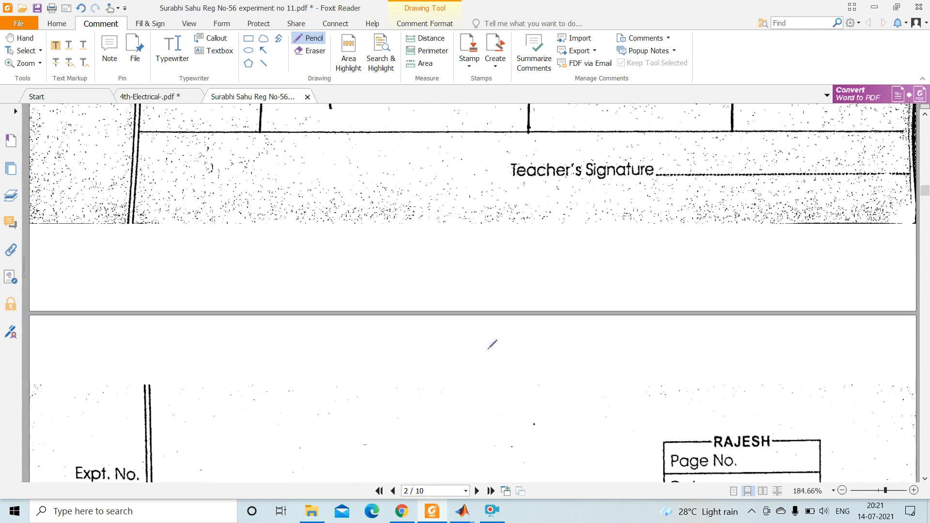
scroll(492, 345, "down", 2)
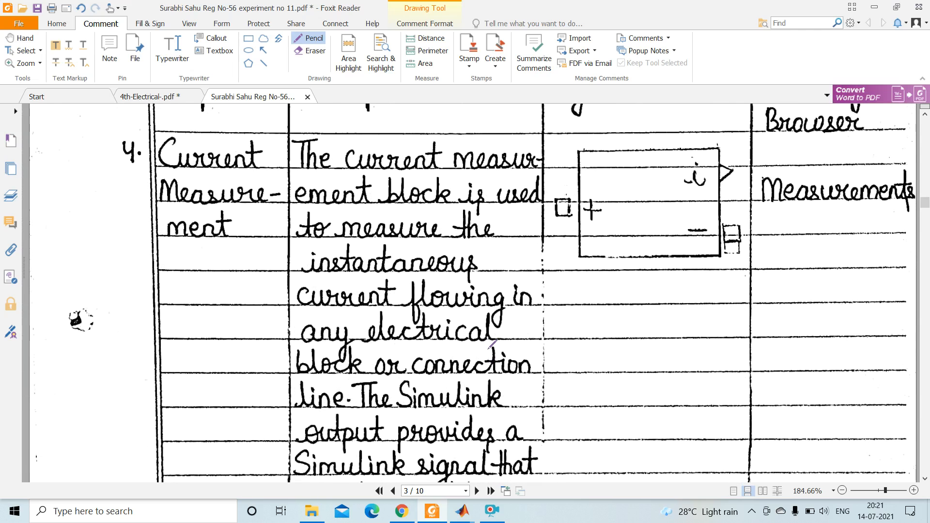
left_click_drag(619, 295, 691, 286)
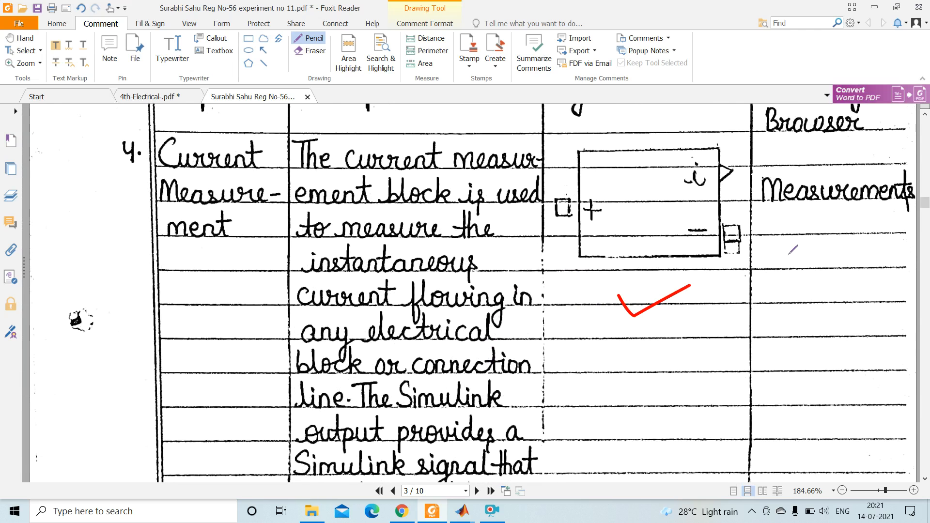
left_click(797, 232)
left_click_drag(796, 232, 840, 234)
Step: Read the Pulse generator row, covering its waveform parameters, block symbol and library entry
scroll(660, 333, "down", 3)
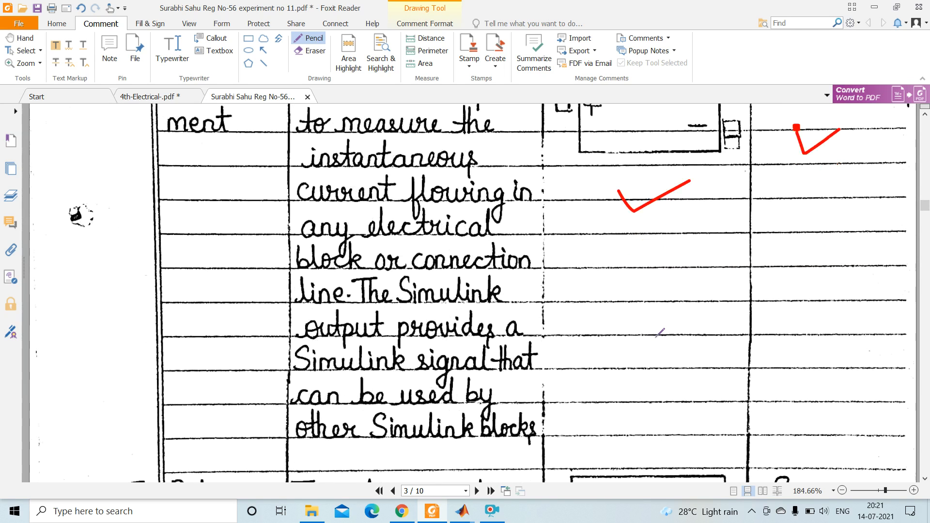
scroll(659, 333, "down", 1)
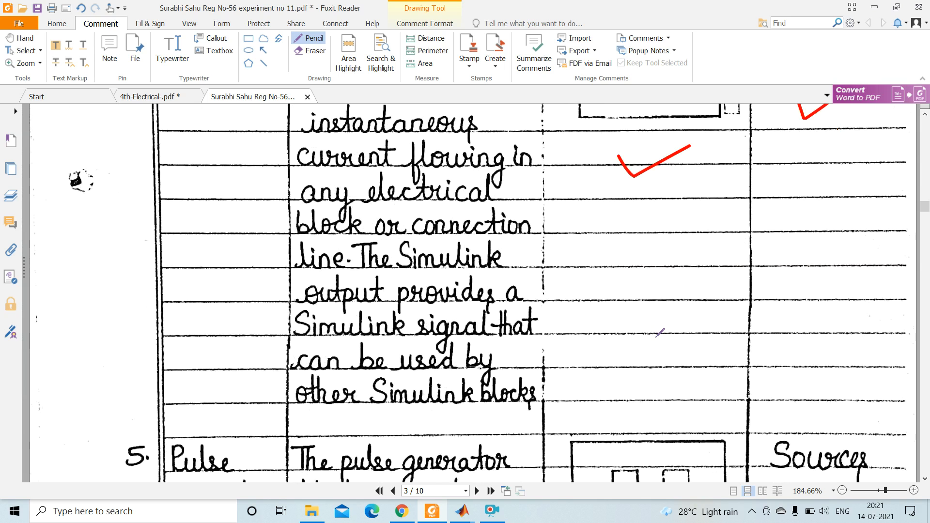
scroll(660, 333, "down", 5)
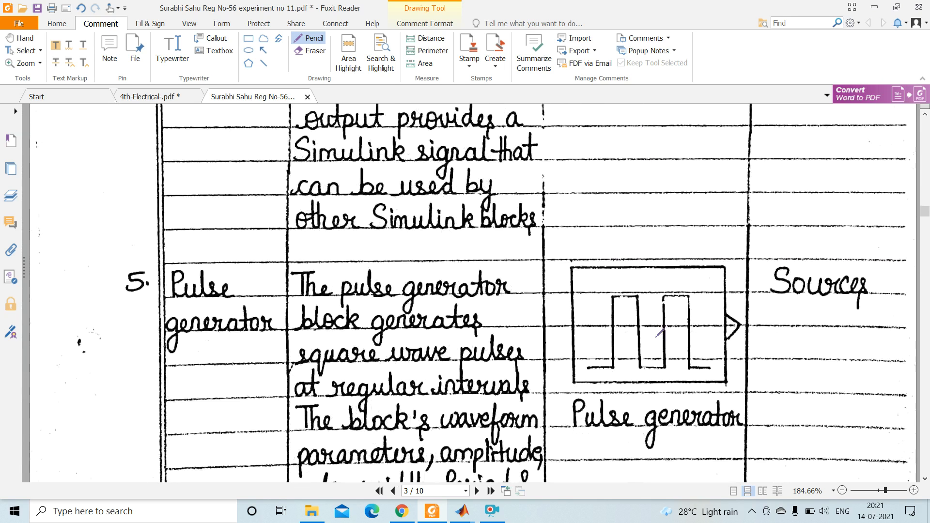
scroll(660, 333, "down", 4)
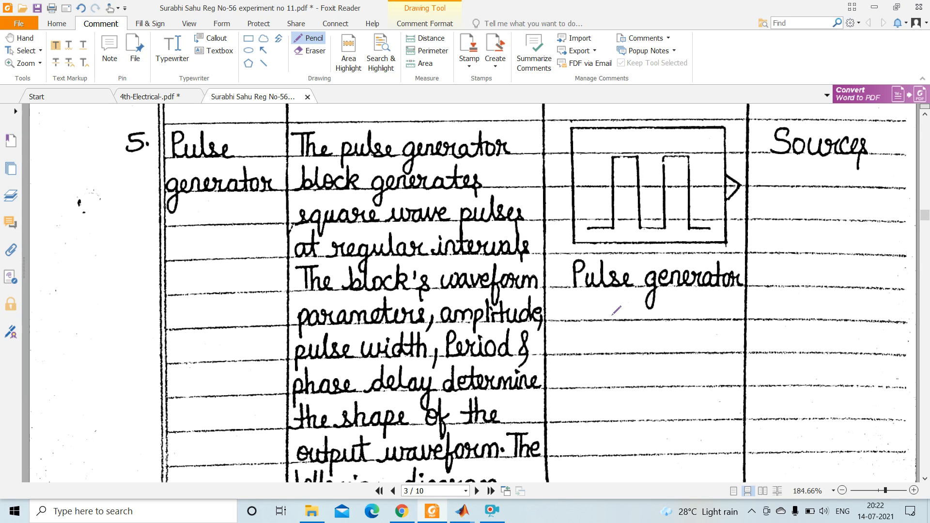
scroll(616, 310, "down", 1)
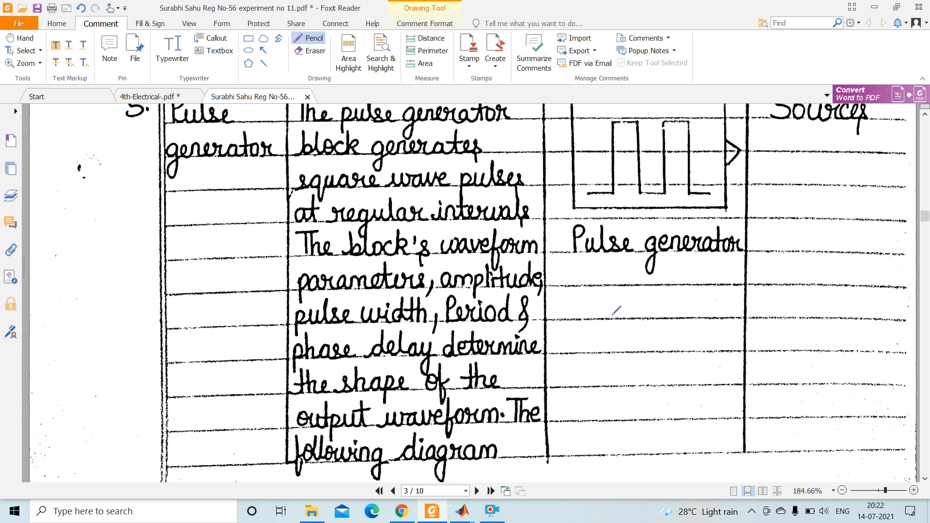
scroll(616, 310, "down", 1)
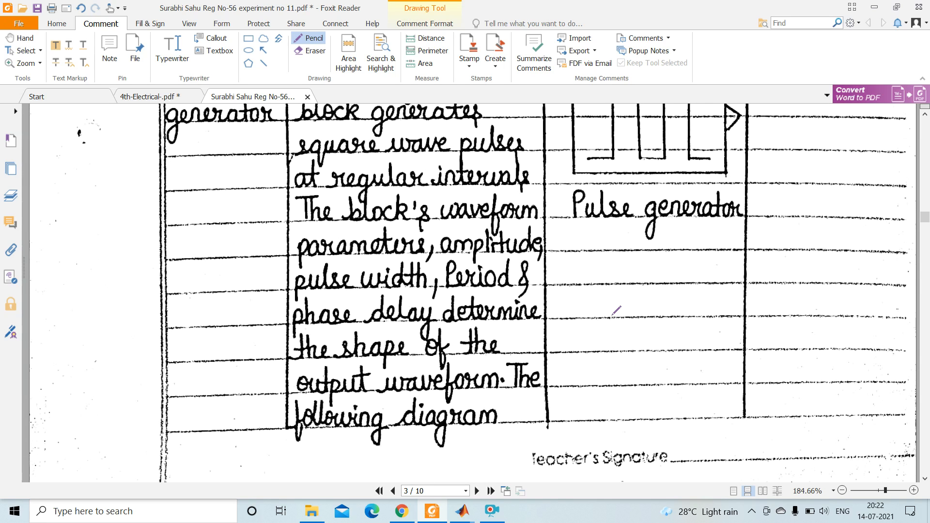
Step: In the Scope row on page 4, tick the symbol and the "Sink" entry, and underline "simulation time"
scroll(616, 310, "down", 15)
scroll(616, 310, "down", 6)
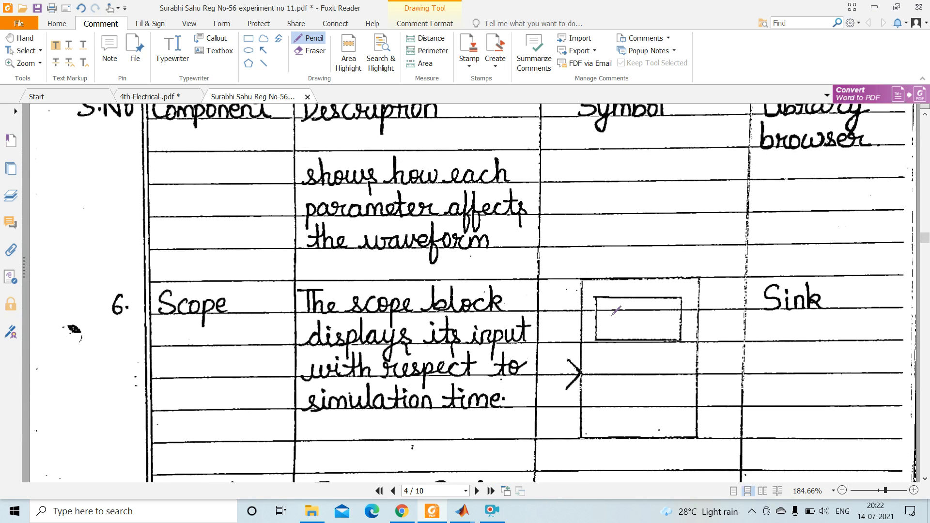
scroll(616, 310, "down", 2)
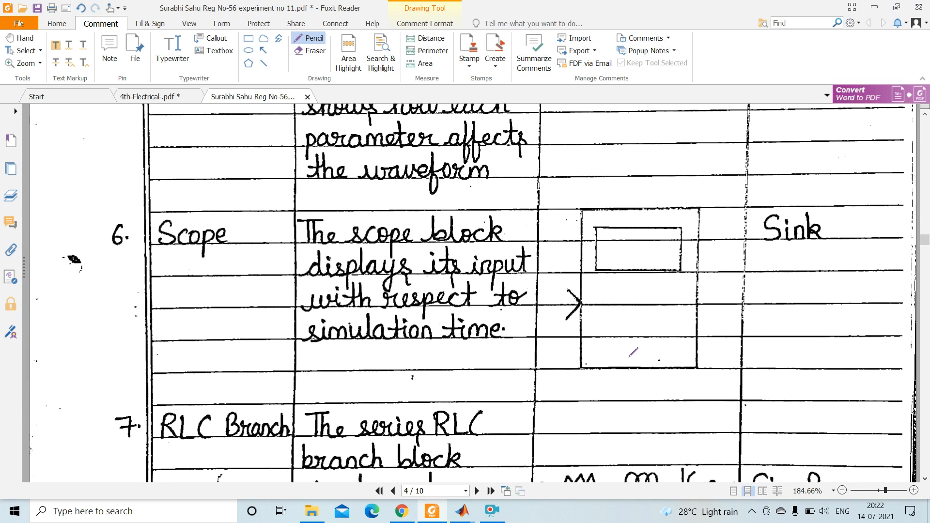
mouse_move(626, 393)
left_mouse_down()
mouse_move(640, 401)
mouse_move(688, 375)
left_mouse_up()
mouse_move(788, 255)
left_mouse_down()
mouse_move(792, 264)
mouse_move(846, 231)
left_mouse_up()
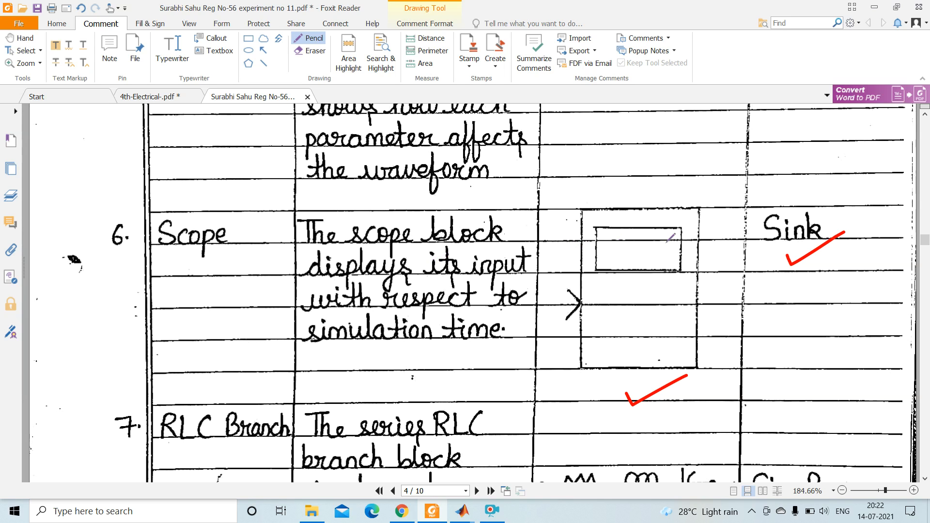
left_click_drag(388, 347, 481, 344)
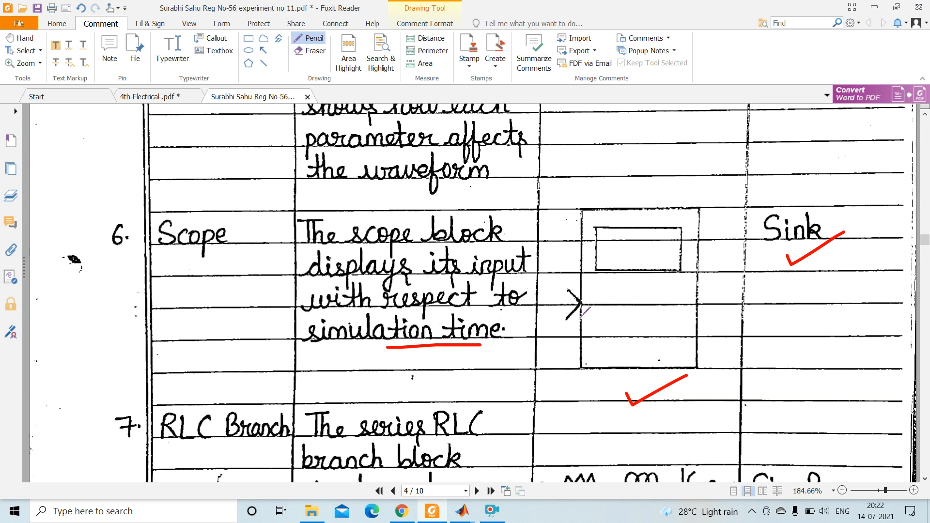
Step: Read the RLC Branch row, covering its description, series symbol and library entry
scroll(586, 310, "down", 1)
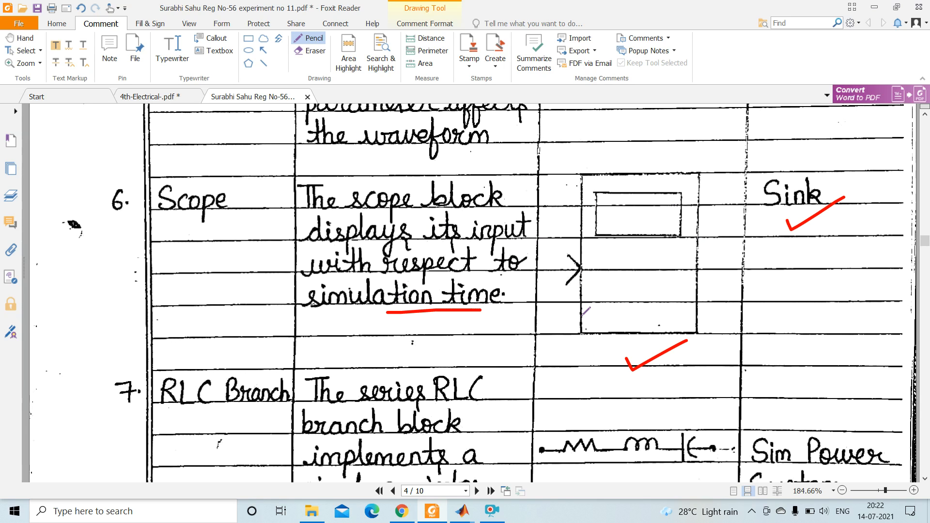
scroll(587, 311, "down", 4)
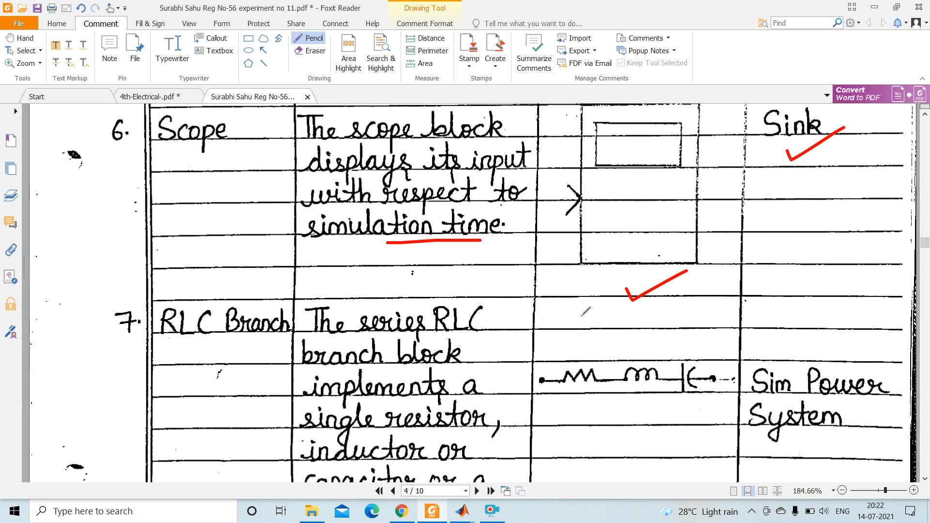
scroll(584, 310, "down", 3)
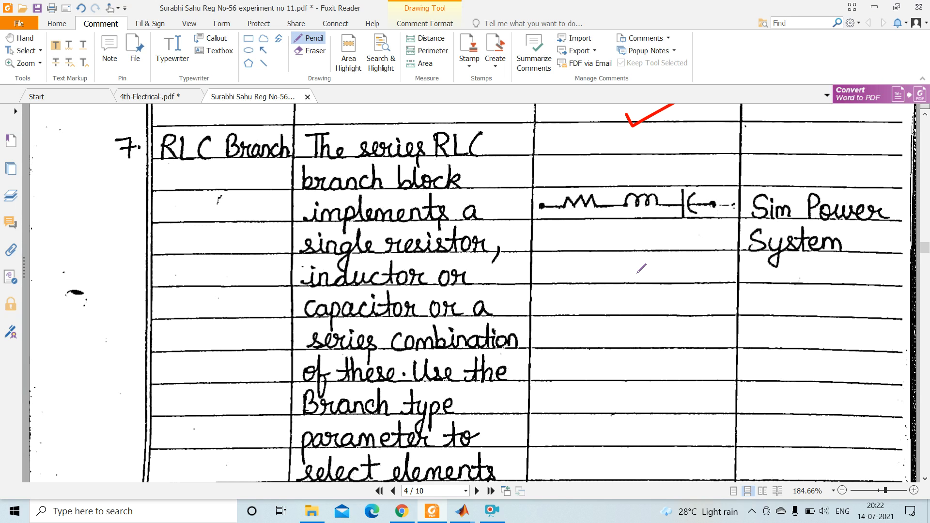
scroll(638, 271, "down", 3)
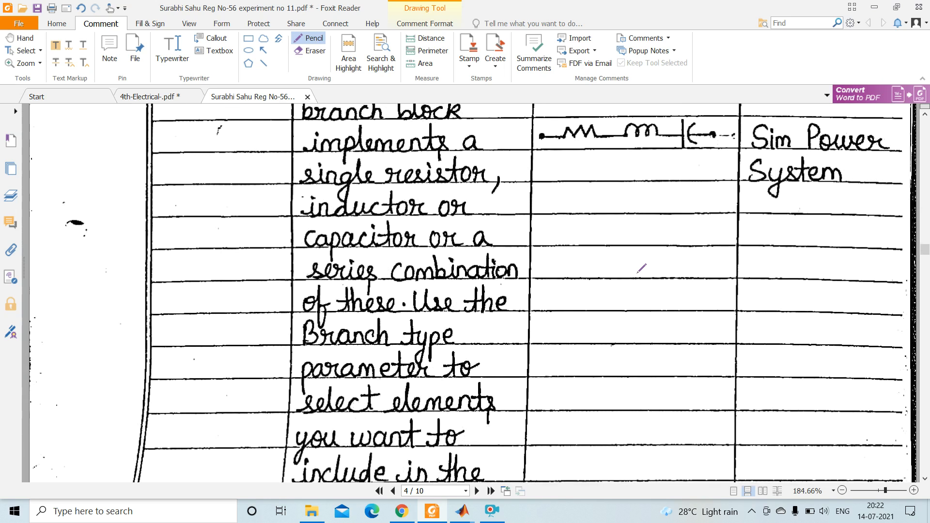
scroll(641, 268, "down", 2)
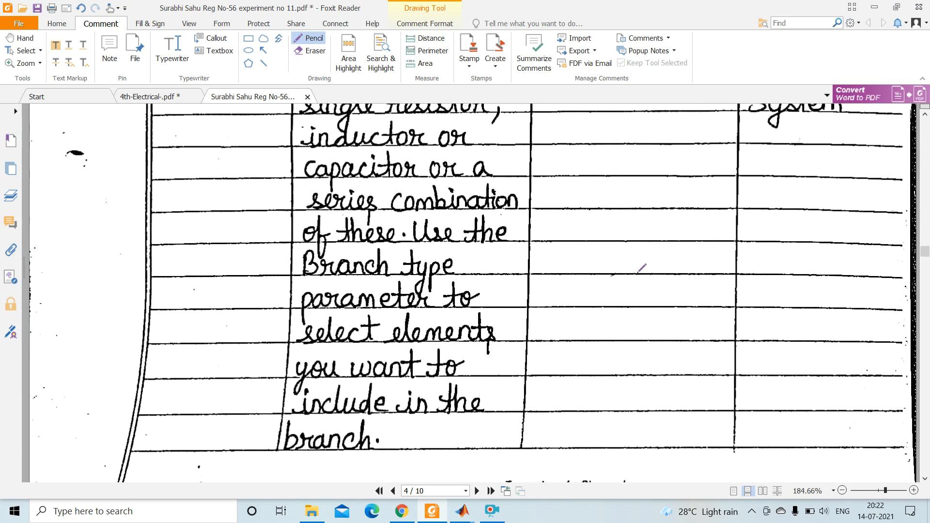
scroll(641, 268, "up", 1)
scroll(641, 268, "up", 5)
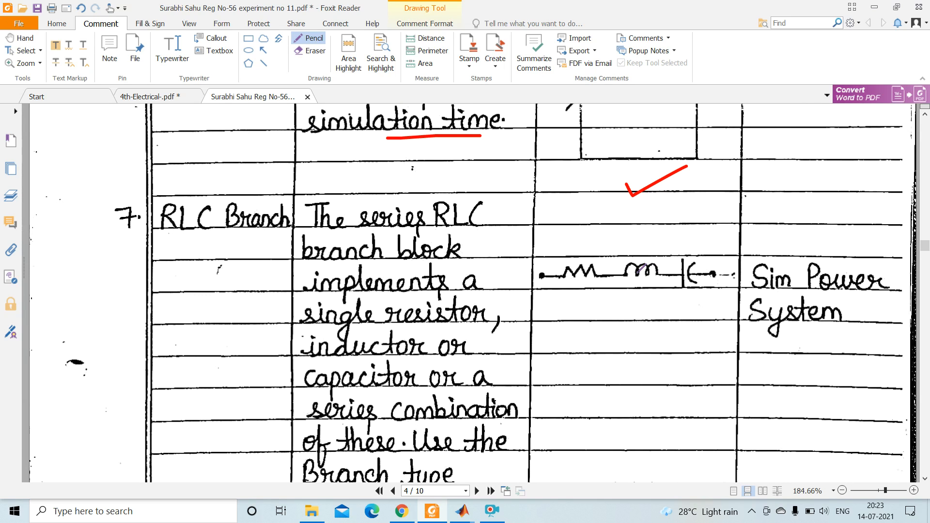
scroll(641, 269, "down", 4)
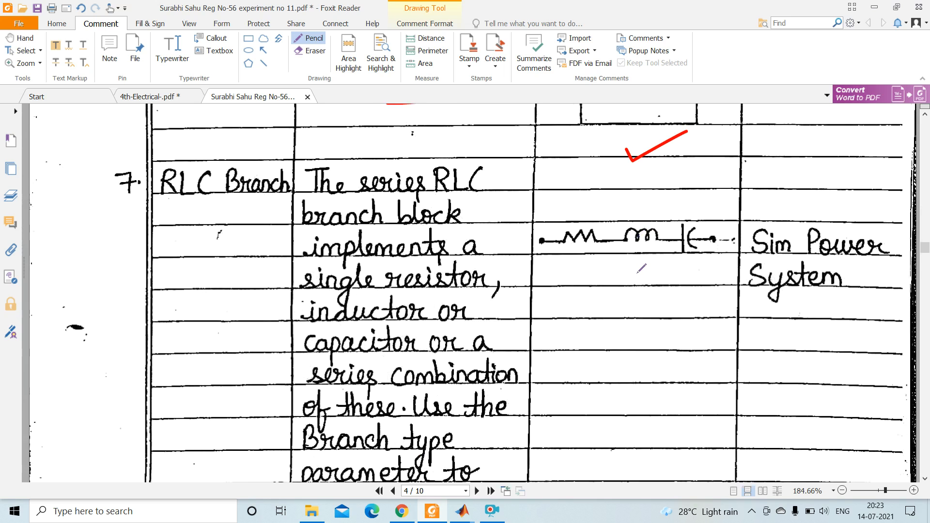
Step: On the page 5 circuit diagram, underline the supply's "230V" and "50Hz" ratings
scroll(641, 268, "down", 15)
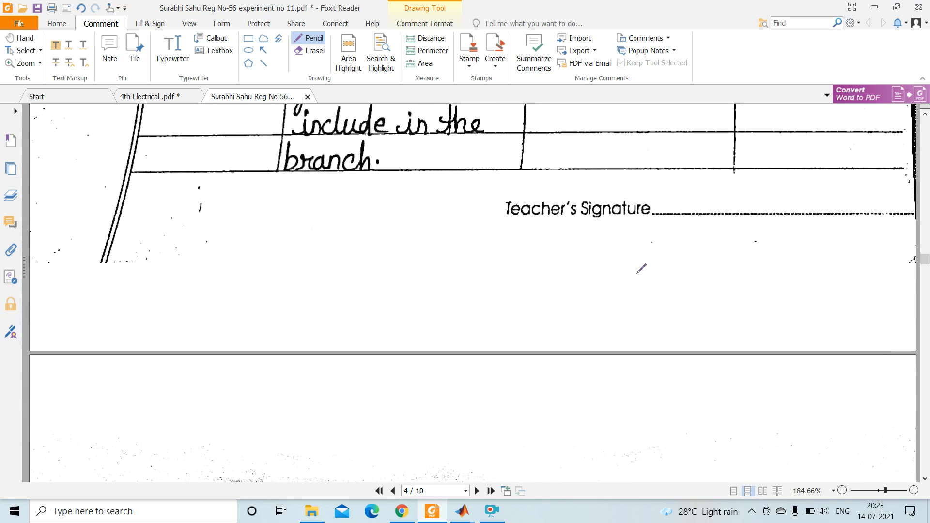
scroll(641, 269, "down", 6)
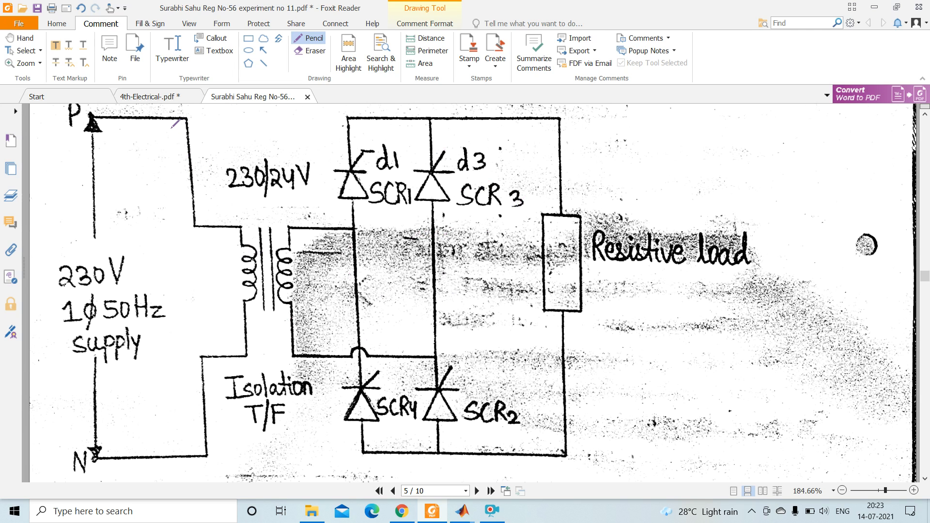
mouse_move(61, 294)
left_mouse_down()
mouse_move(113, 293)
mouse_move(142, 320)
left_mouse_up()
Step: Tick SCR1 to SCR4 in the converter circuit and draw a zigzag resistor inside the resistive load box
mouse_move(455, 222)
left_mouse_down()
mouse_move(459, 231)
mouse_move(486, 219)
left_mouse_up()
left_click_drag(381, 217, 403, 210)
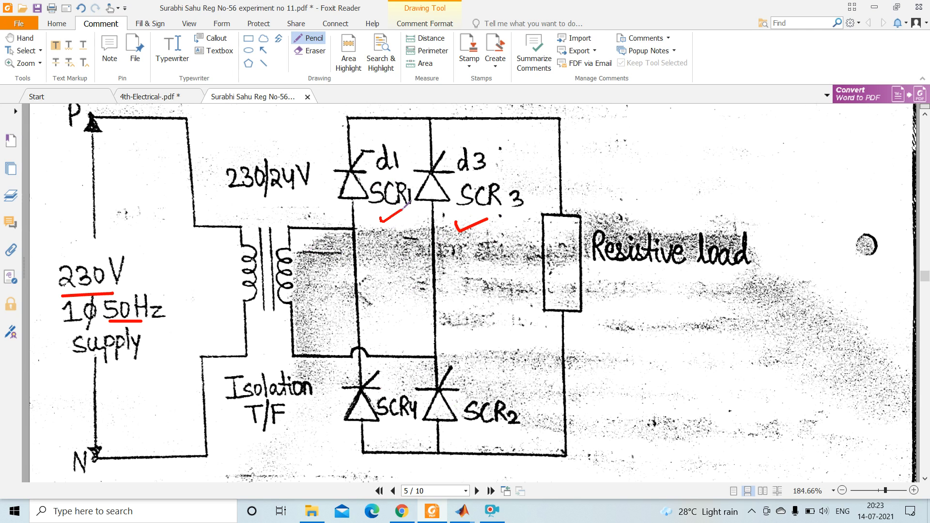
left_click_drag(463, 384, 482, 379)
left_click(395, 382)
left_click_drag(395, 382, 409, 376)
left_click_drag(560, 235, 557, 299)
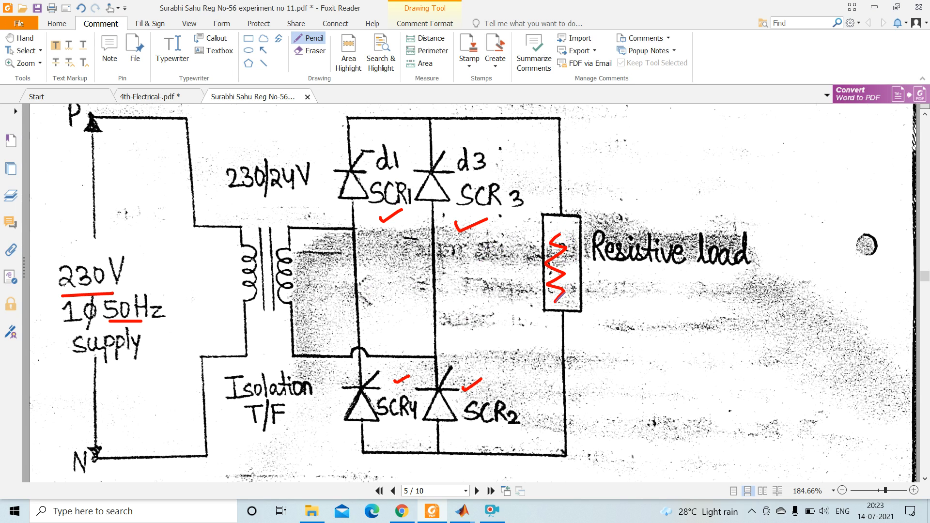
Step: Read the Powergui row on page 6, covering its description, solution methods, symbol and library entry
scroll(557, 300, "down", 2)
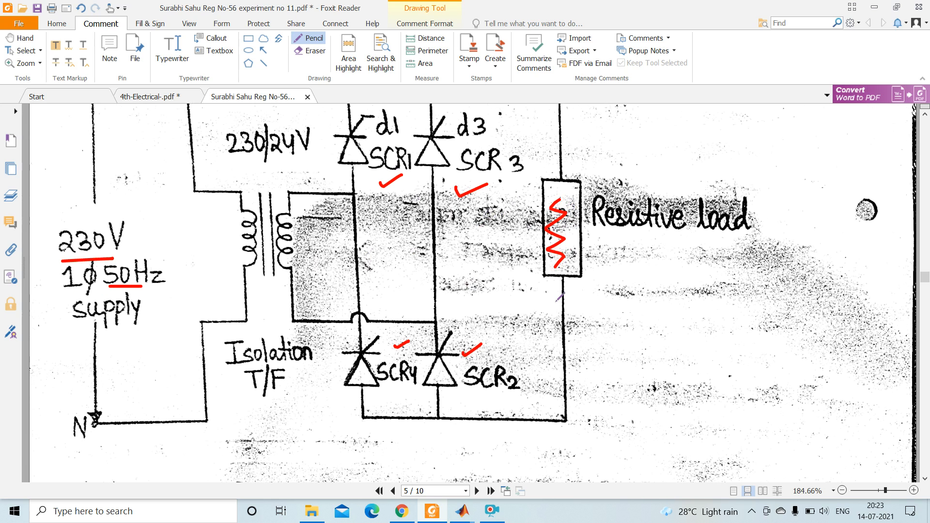
scroll(559, 296, "down", 15)
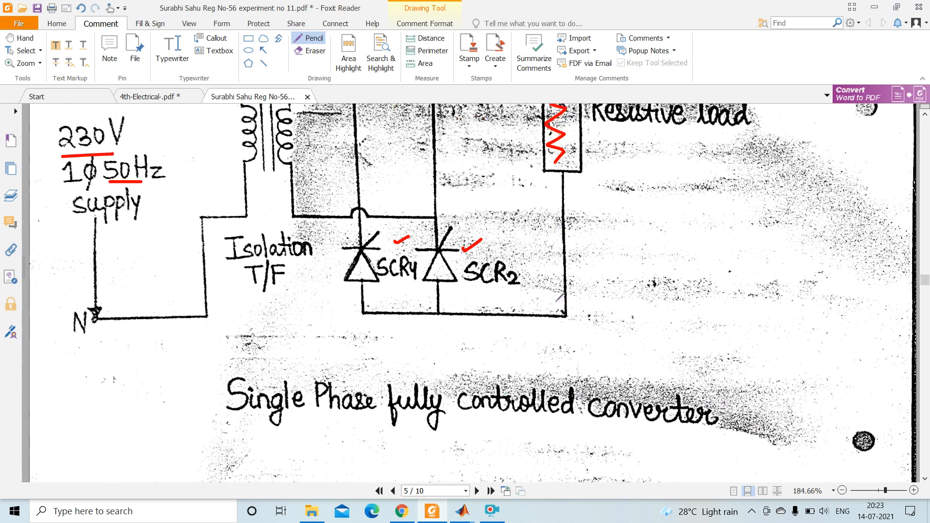
scroll(560, 297, "down", 10)
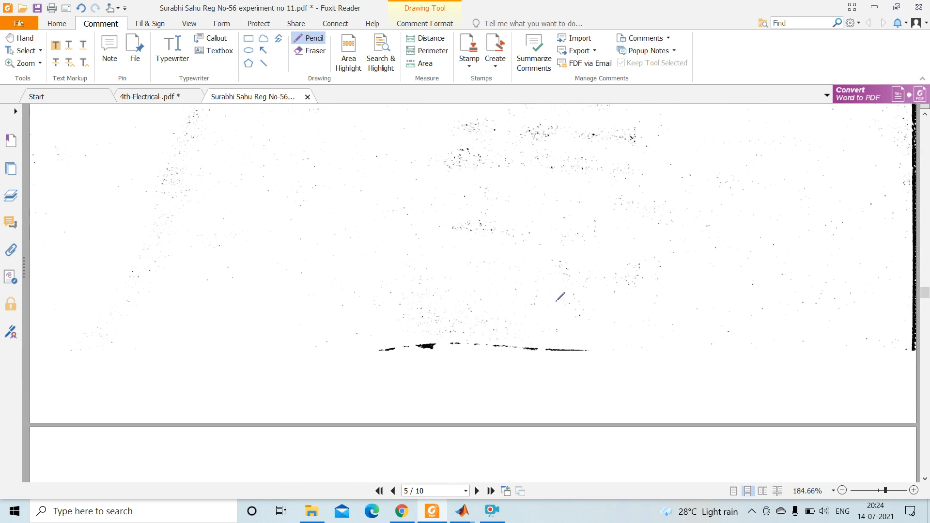
scroll(560, 297, "down", 6)
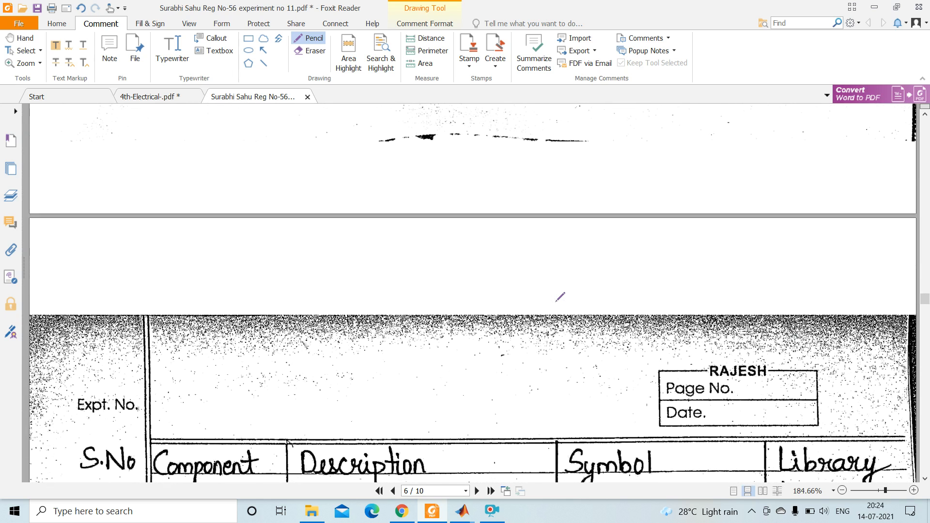
scroll(560, 297, "down", 2)
scroll(560, 297, "down", 8)
scroll(560, 296, "down", 2)
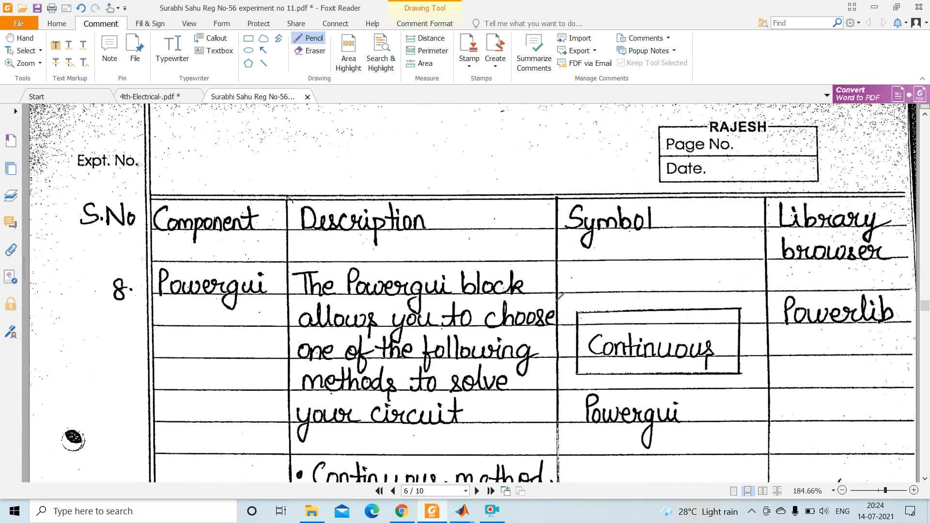
scroll(561, 297, "down", 2)
scroll(560, 296, "down", 2)
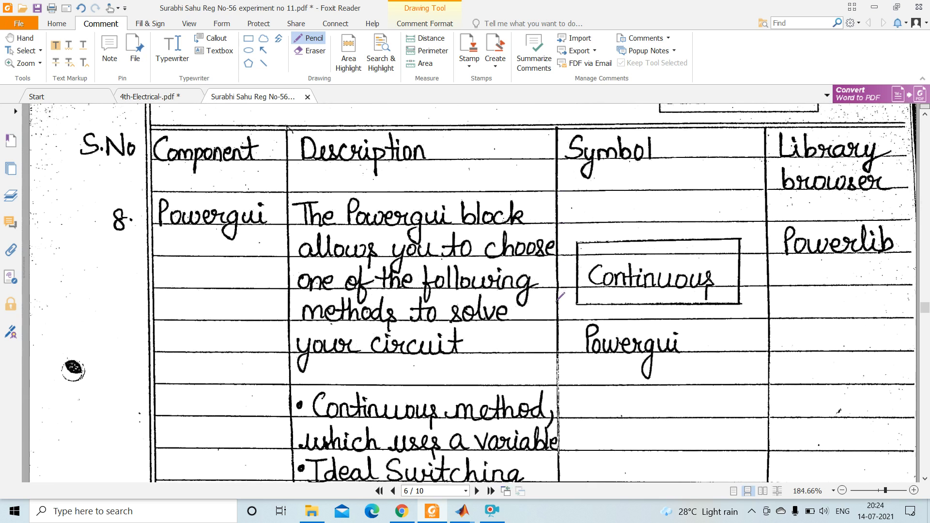
scroll(560, 297, "down", 2)
scroll(560, 296, "down", 2)
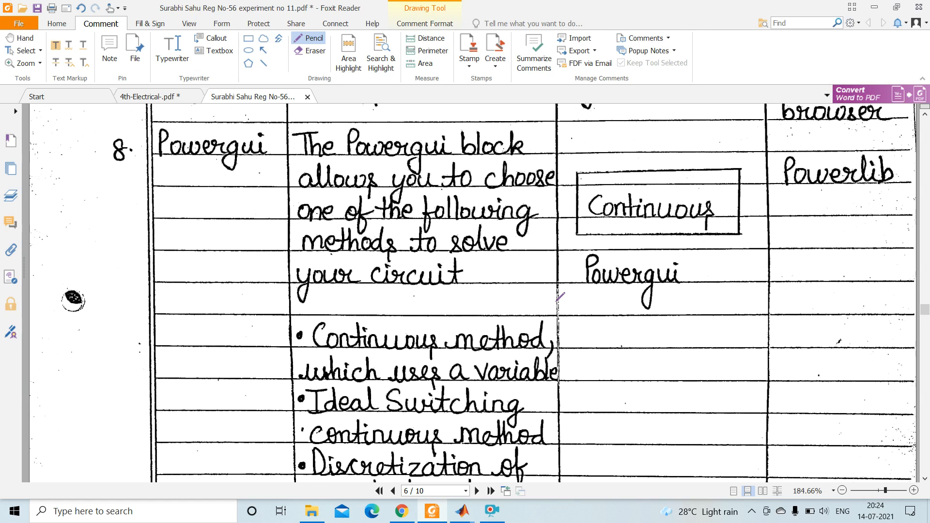
scroll(560, 297, "down", 2)
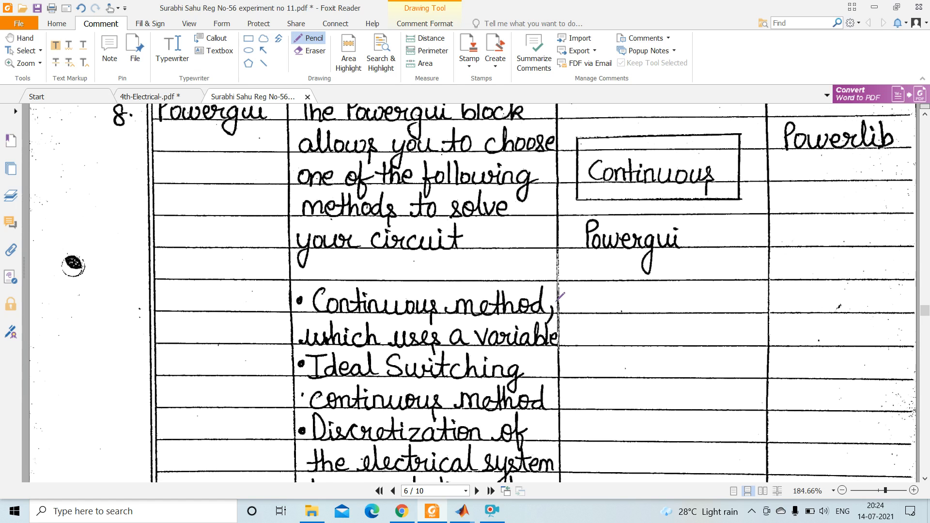
scroll(561, 295, "down", 2)
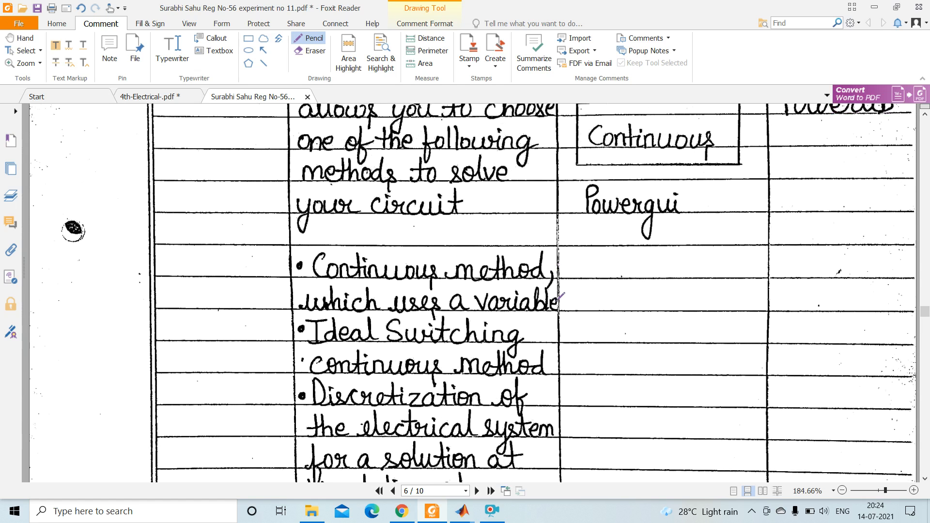
scroll(560, 297, "down", 2)
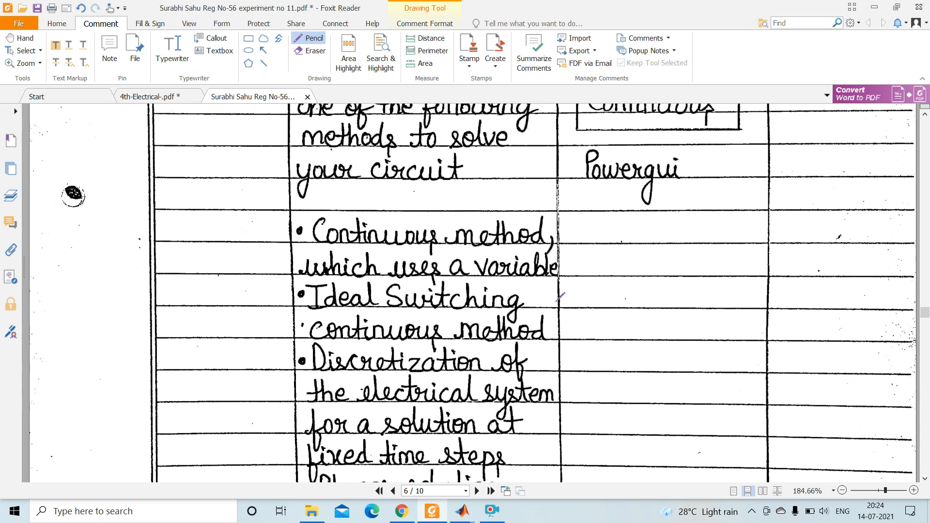
scroll(561, 296, "down", 2)
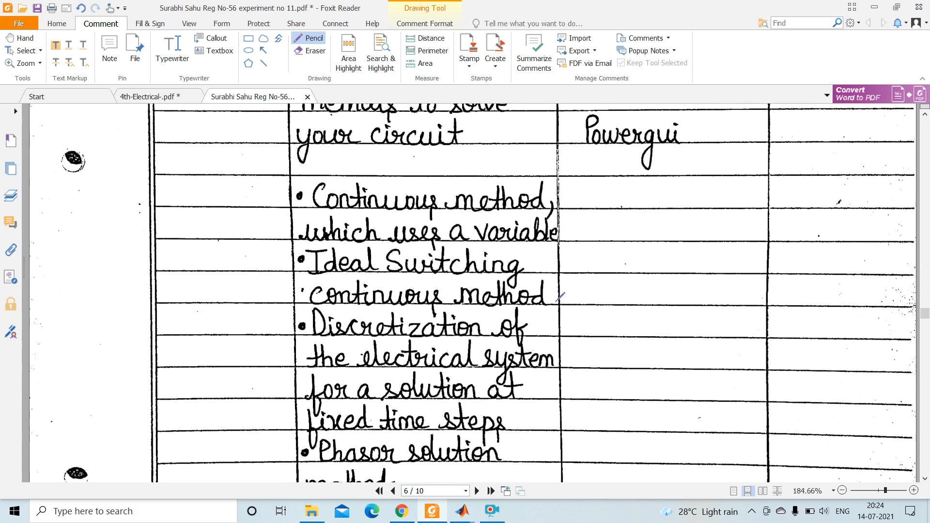
scroll(560, 297, "down", 4)
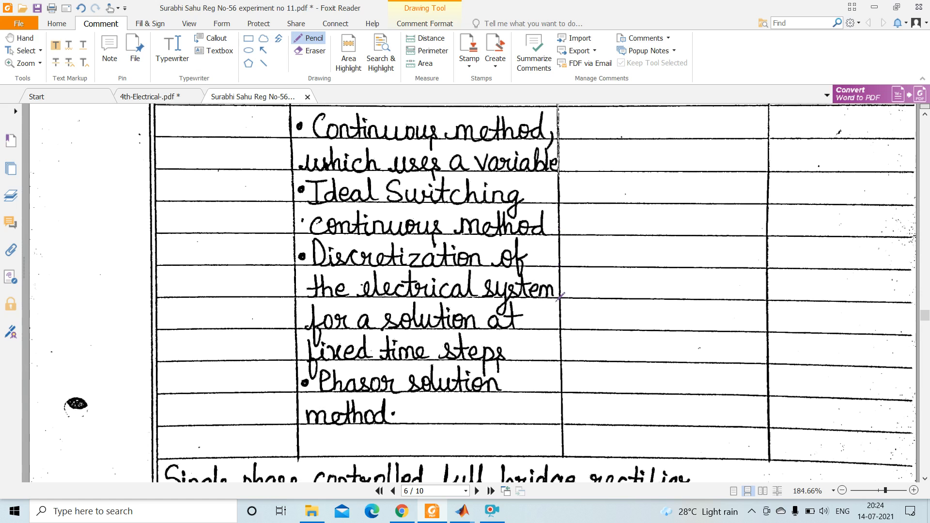
scroll(560, 296, "down", 2)
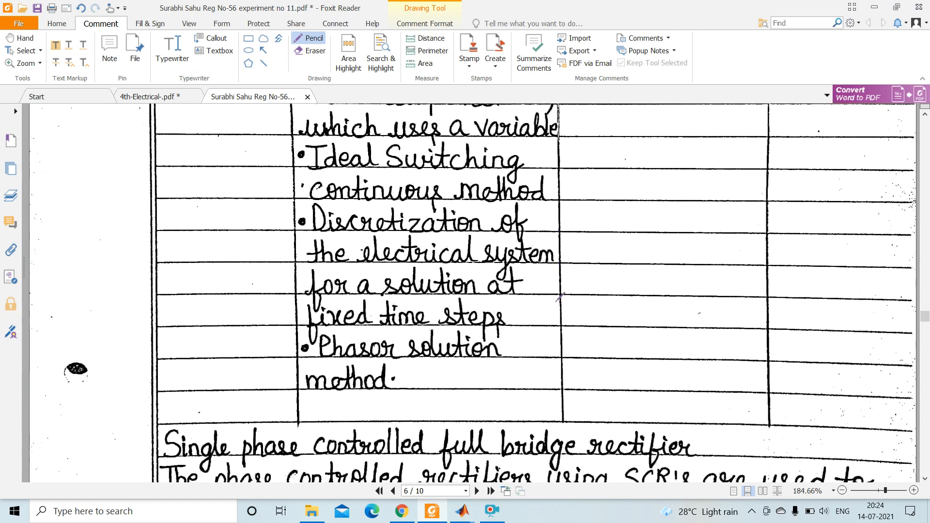
Step: Read the single phase controlled full bridge rectifier theory running from the end of page 6 onto page 7
scroll(560, 297, "down", 10)
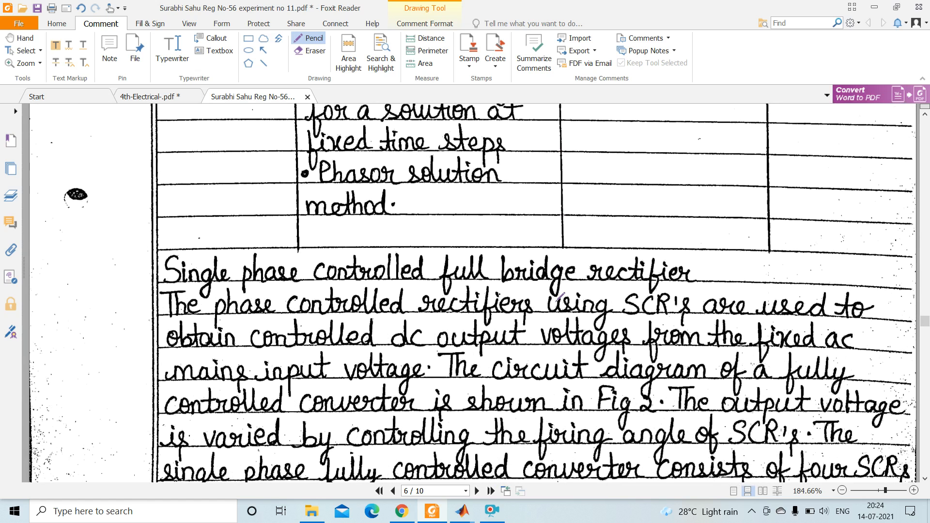
scroll(560, 296, "down", 4)
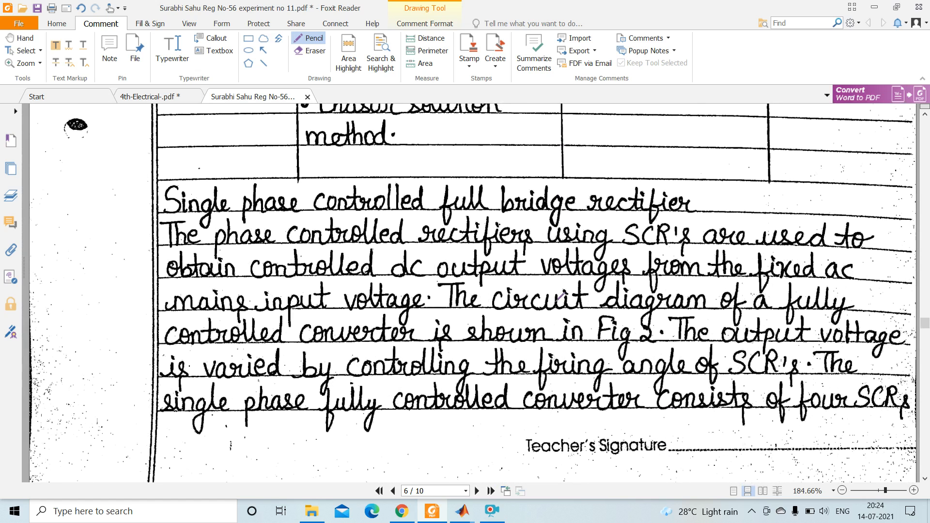
scroll(560, 297, "down", 12)
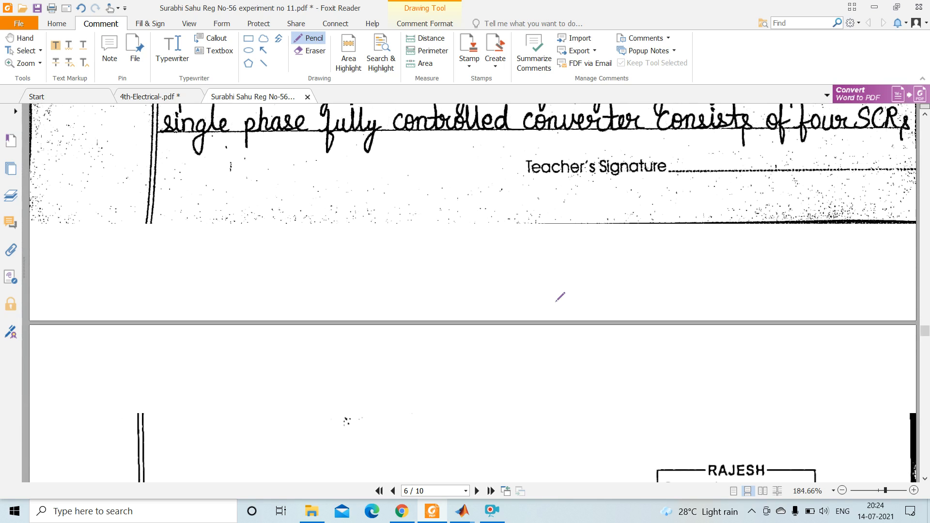
scroll(560, 297, "down", 10)
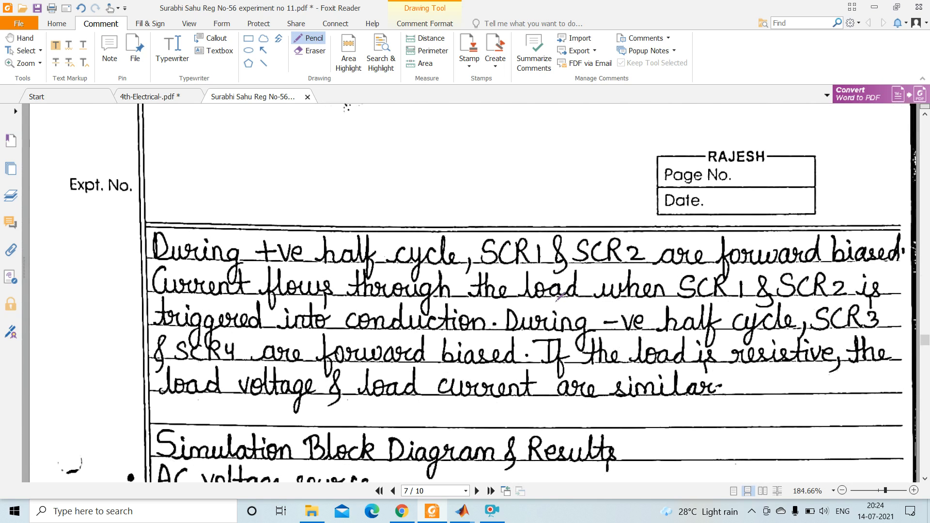
Step: Return to the page 5 circuit diagram and sketch a small sine wave with axes beside the supply line
scroll(560, 297, "up", 2)
scroll(560, 296, "up", 20)
scroll(560, 296, "up", 15)
scroll(560, 296, "up", 6)
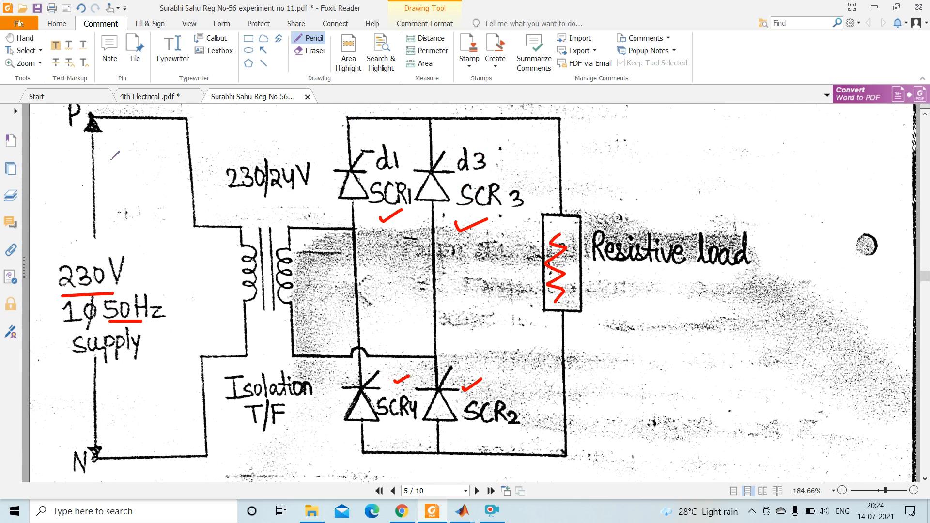
mouse_move(56, 170)
left_mouse_down()
mouse_move(58, 223)
mouse_move(99, 194)
mouse_move(58, 190)
mouse_move(73, 181)
mouse_move(78, 207)
mouse_move(91, 195)
left_mouse_up()
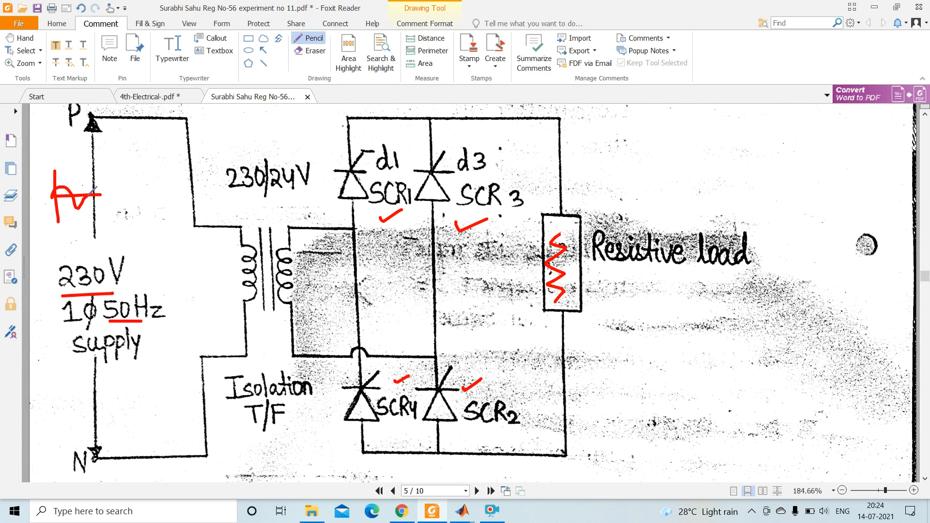
Step: Mark plus at P and minus at N, and put red dots with plus and minus signs on the two bridge input nodes
mouse_move(71, 129)
left_mouse_down()
mouse_move(74, 147)
mouse_move(78, 138)
left_mouse_up()
left_click_drag(66, 435, 86, 432)
mouse_move(340, 238)
left_mouse_down()
mouse_move(343, 253)
mouse_move(345, 244)
left_mouse_up()
left_click_drag(414, 349, 427, 346)
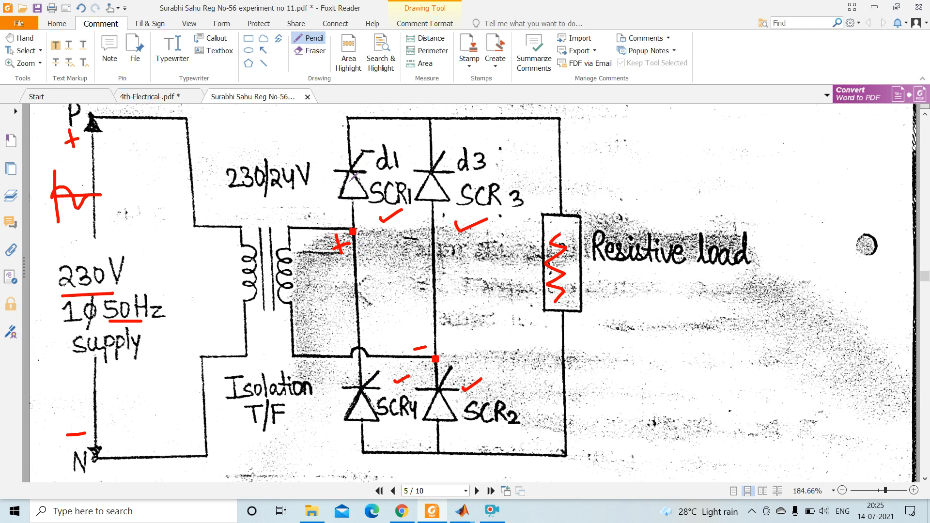
Step: Circle SCR1 and SCR2 in red and trace the current path alongside the load, ending in an arrow toward the transformer
left_click_drag(360, 213, 383, 204)
mouse_move(368, 137)
left_mouse_down()
mouse_move(339, 146)
mouse_move(341, 206)
mouse_move(384, 191)
mouse_move(356, 138)
left_mouse_up()
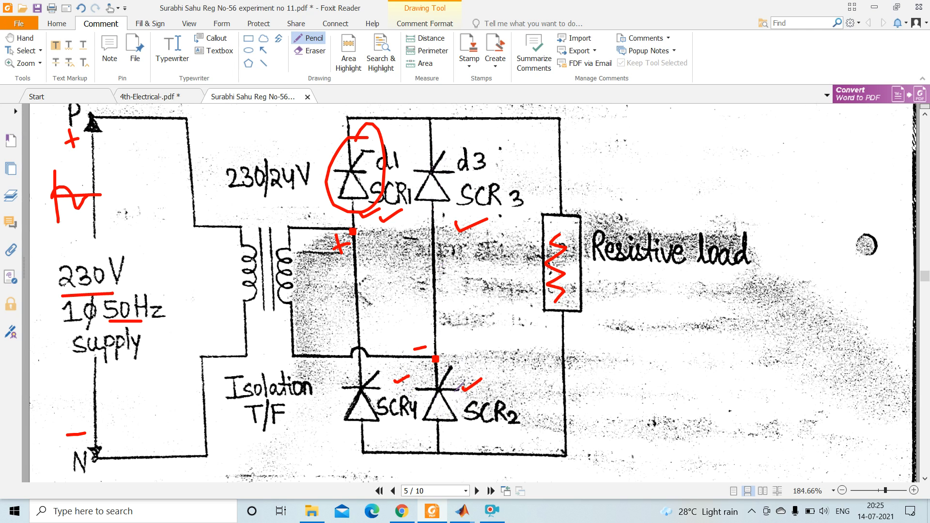
mouse_move(460, 377)
left_mouse_down()
mouse_move(429, 372)
mouse_move(420, 409)
mouse_move(468, 416)
mouse_move(460, 377)
left_mouse_up()
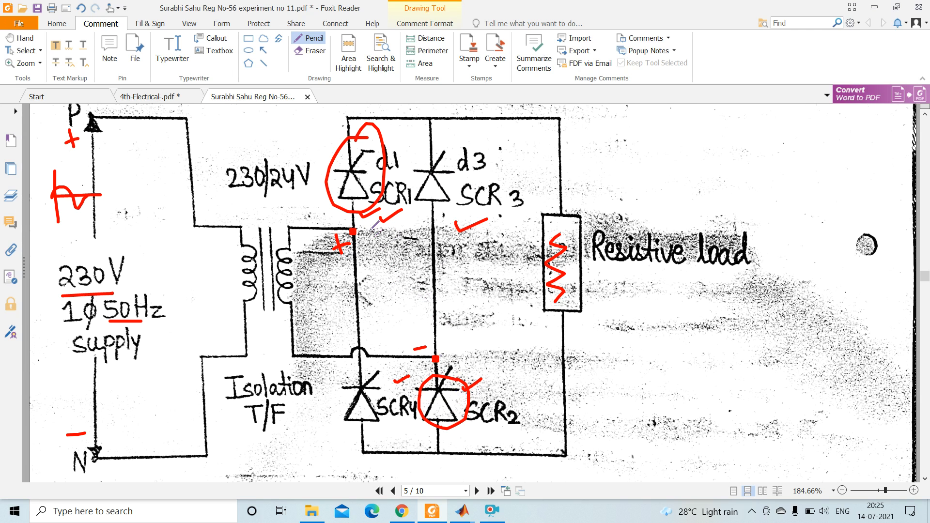
mouse_move(365, 230)
left_mouse_down()
mouse_move(388, 140)
mouse_move(528, 148)
mouse_move(526, 406)
mouse_move(467, 393)
mouse_move(469, 342)
mouse_move(366, 323)
mouse_move(330, 322)
mouse_move(333, 332)
mouse_move(325, 320)
mouse_move(343, 316)
left_mouse_up()
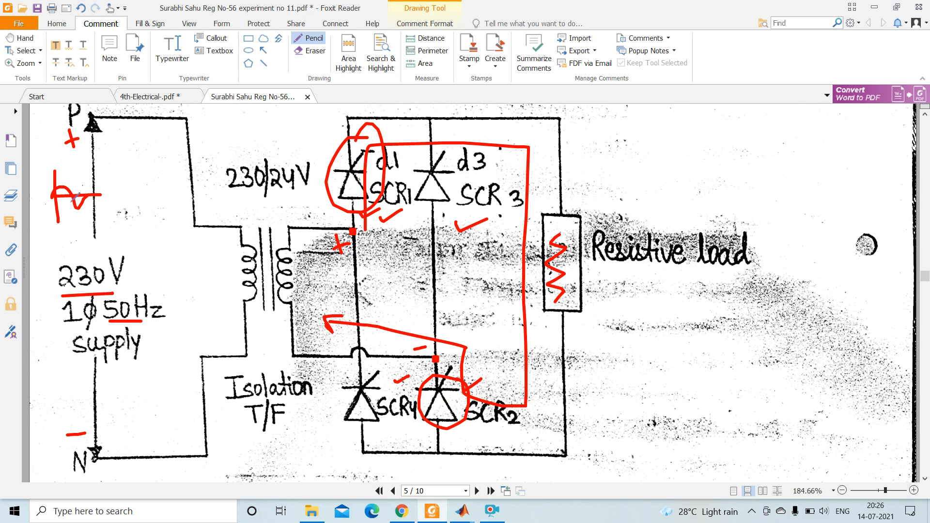
Step: Label the sine wave's axis 0, π and 2π, and add the reversed polarity, minus at P and plus at N
mouse_move(45, 202)
left_mouse_down()
mouse_move(42, 212)
mouse_move(47, 203)
mouse_move(66, 216)
mouse_move(75, 206)
mouse_move(93, 217)
mouse_move(107, 210)
mouse_move(96, 207)
left_mouse_up()
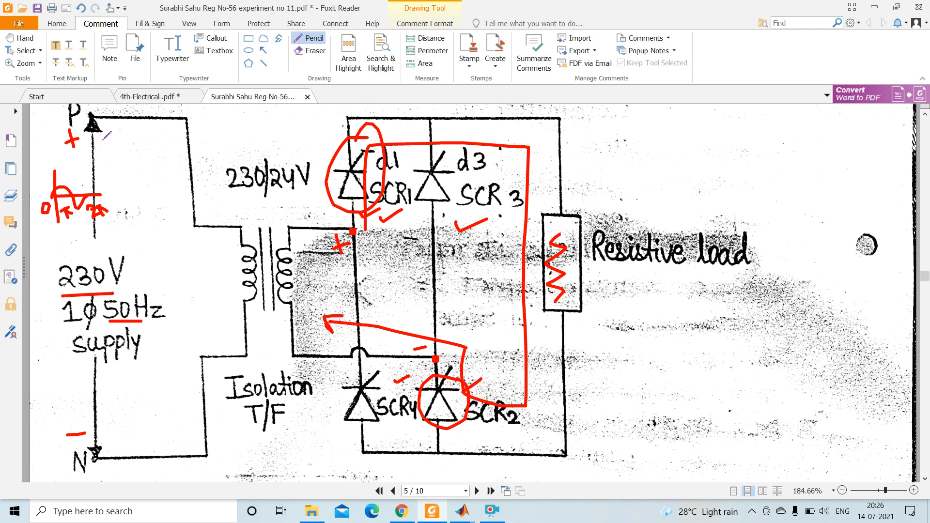
left_click_drag(102, 141, 117, 139)
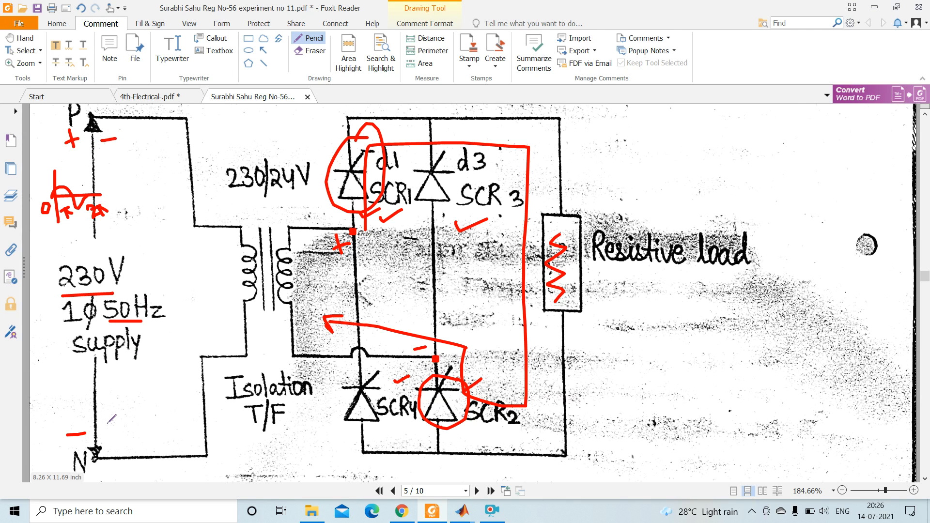
mouse_move(112, 427)
left_mouse_down()
mouse_move(126, 424)
mouse_move(119, 439)
left_mouse_up()
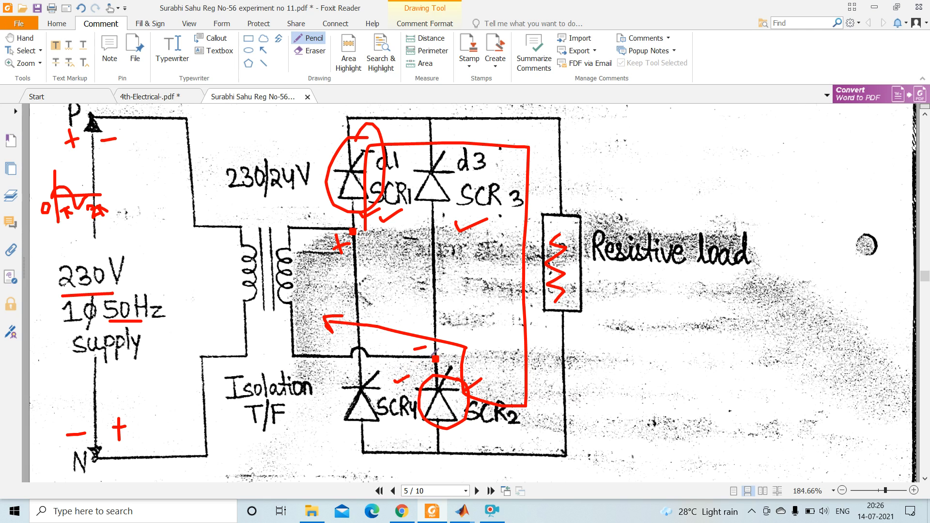
Step: Reverse the bridge input polarity: turn the SCR2 node's minus into a plus and replace the SCR1 node's plus with a minus
left_click_drag(419, 342, 419, 349)
left_click(311, 50)
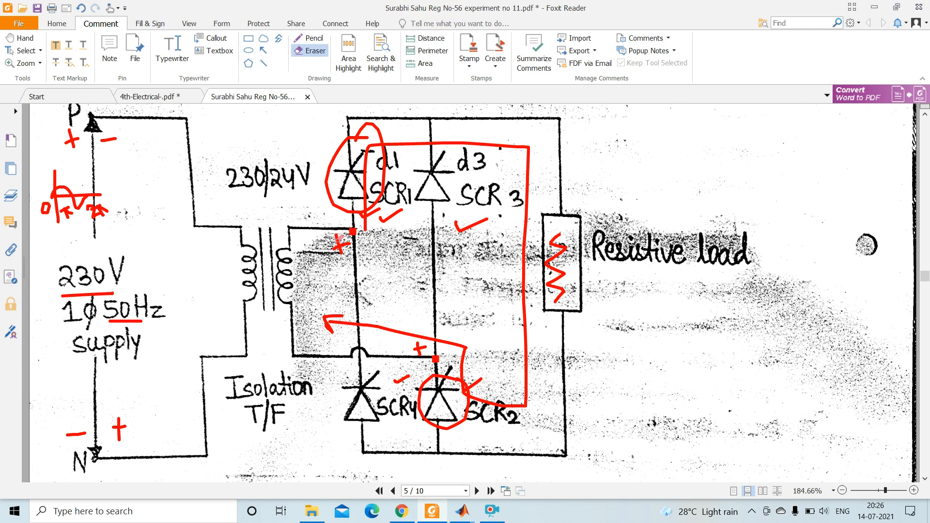
mouse_move(344, 239)
left_mouse_down()
mouse_move(337, 250)
mouse_move(329, 240)
left_mouse_up()
left_click(310, 37)
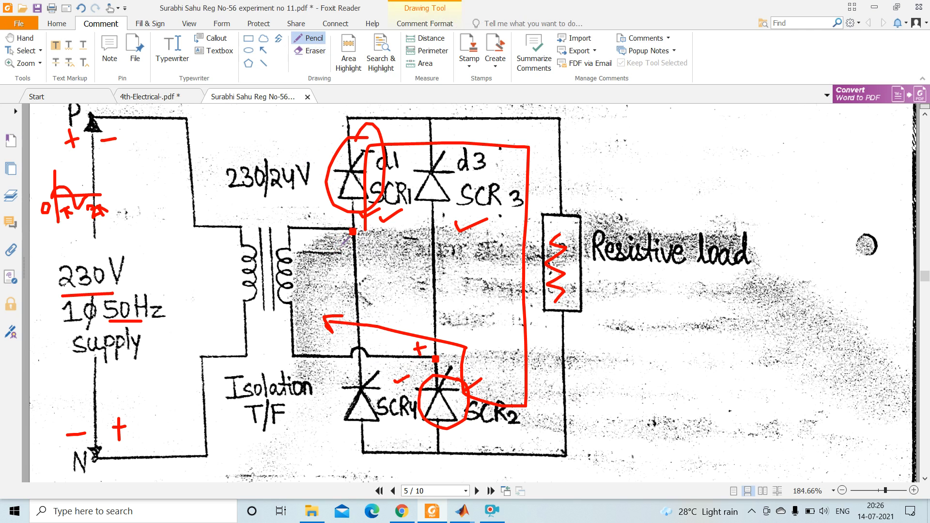
left_click_drag(343, 241, 352, 235)
Step: Circle SCR4 with the thickest light-blue pencil style and SCR3 with the medium light-blue style
left_click(311, 41)
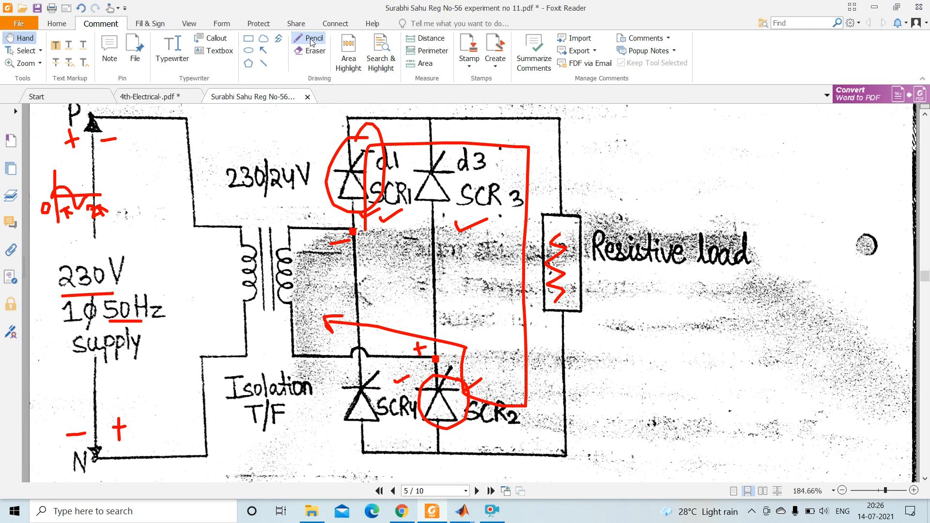
left_click(312, 41)
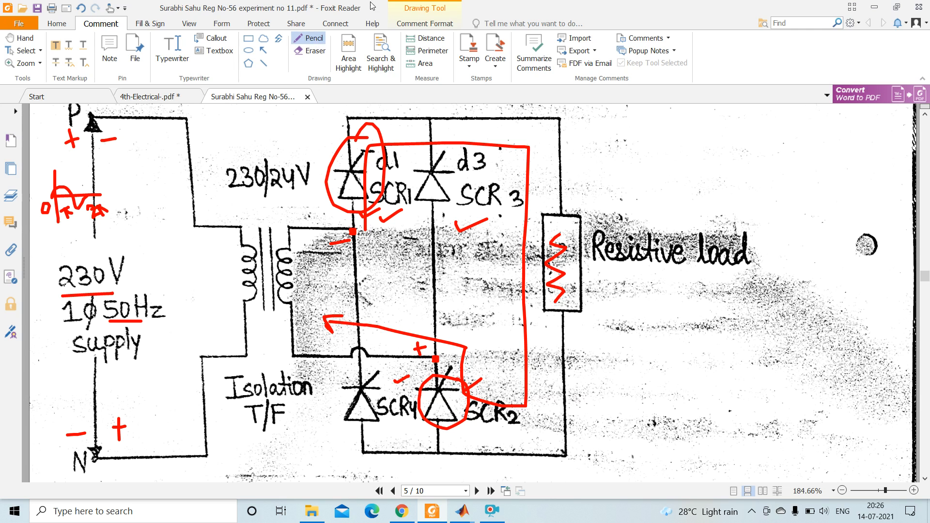
left_click(414, 6)
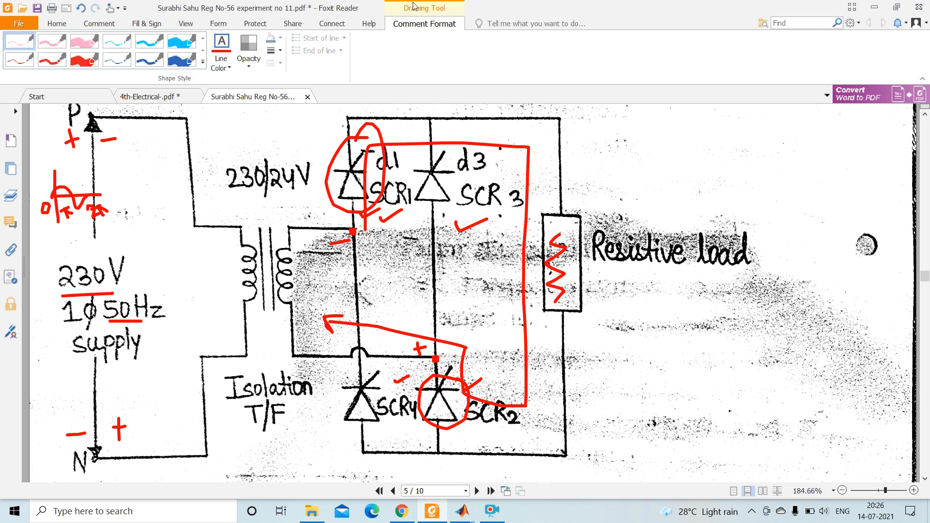
left_click(181, 47)
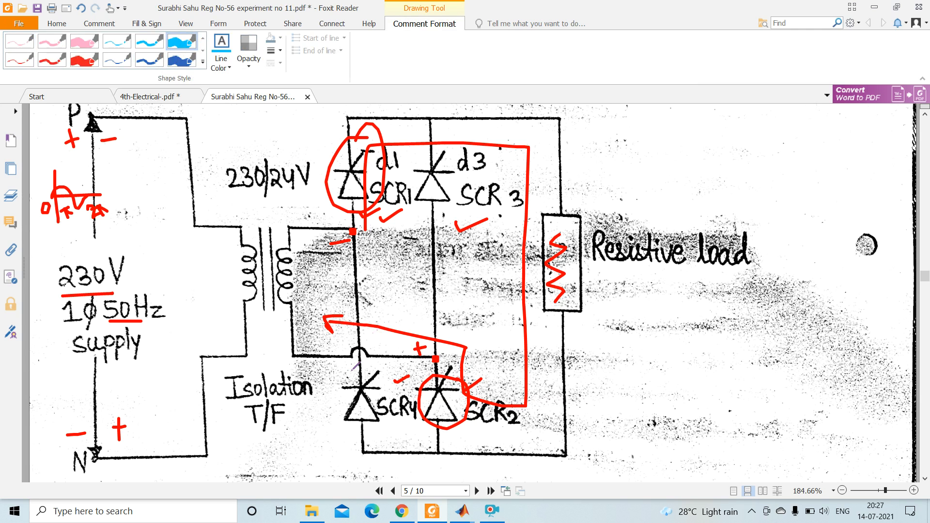
mouse_move(390, 368)
left_mouse_down()
mouse_move(342, 371)
mouse_move(354, 426)
mouse_move(387, 384)
mouse_move(379, 369)
left_mouse_up()
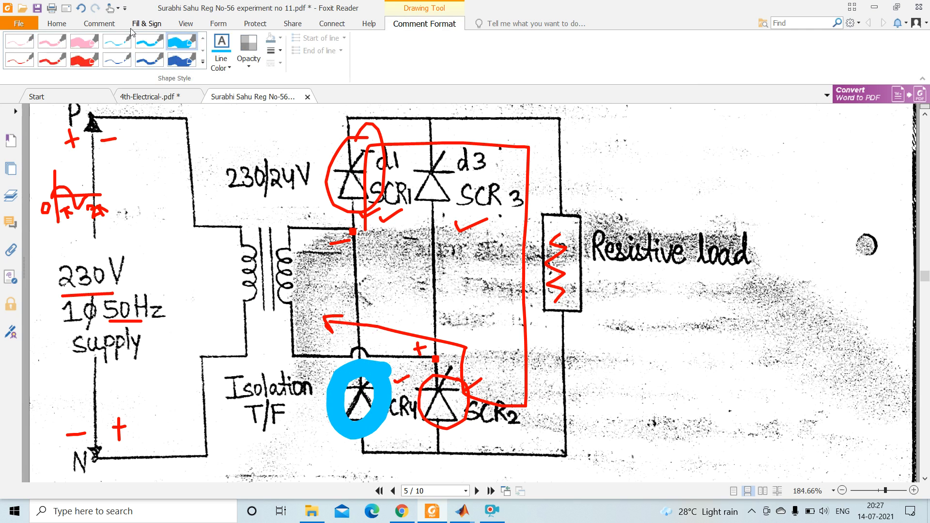
left_click(149, 41)
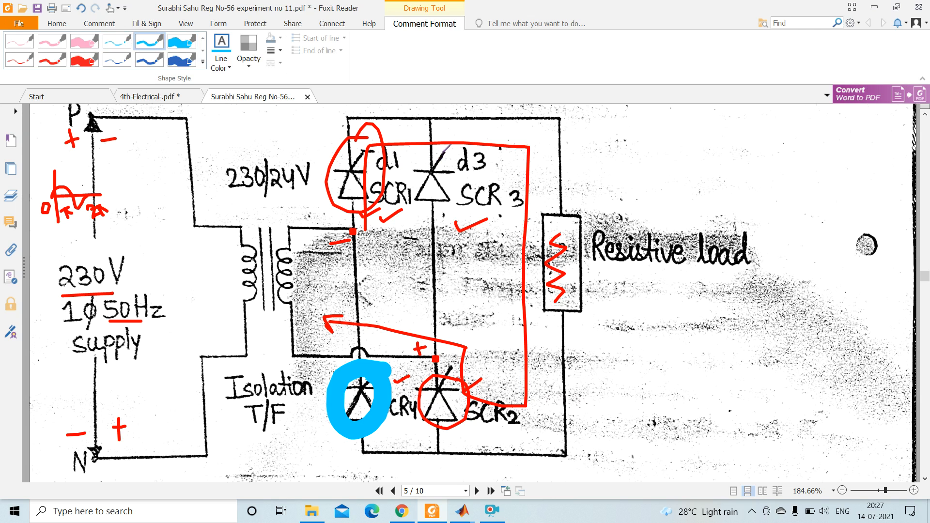
mouse_move(442, 148)
left_mouse_down()
mouse_move(413, 167)
mouse_move(453, 213)
mouse_move(450, 157)
mouse_move(441, 151)
left_mouse_up()
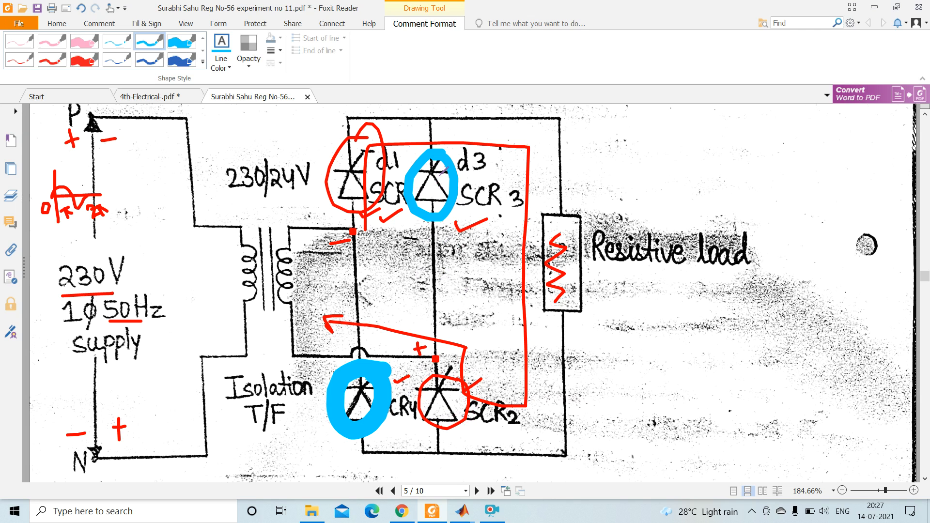
Step: Trace the second half-cycle's current path in light blue between SCR3 and SCR4, looping past the load and ending in an arrow toward the transformer
left_click_drag(432, 211, 365, 400)
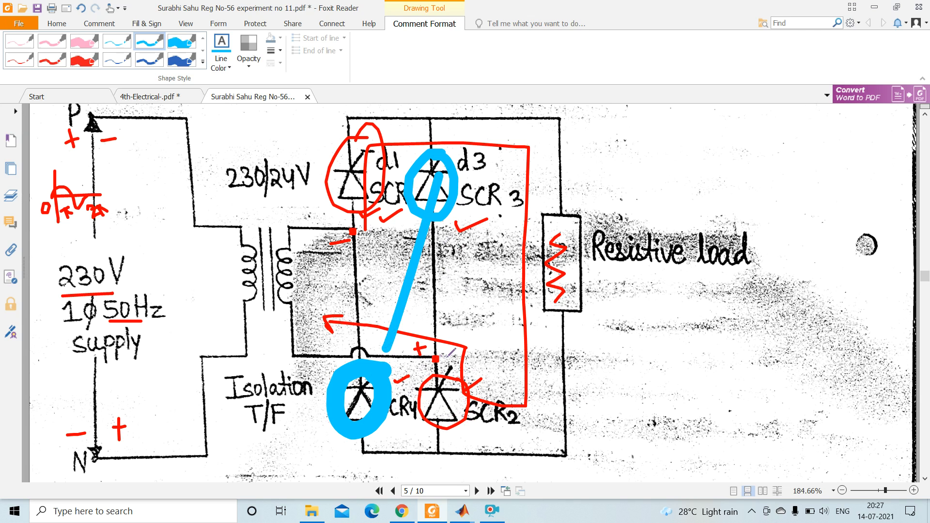
mouse_move(405, 345)
left_mouse_down()
mouse_move(464, 340)
mouse_move(454, 282)
mouse_move(464, 200)
mouse_move(489, 166)
mouse_move(542, 166)
mouse_move(540, 420)
mouse_move(458, 438)
mouse_move(386, 424)
mouse_move(387, 410)
left_mouse_up()
mouse_move(384, 374)
left_mouse_down()
mouse_move(381, 263)
mouse_move(321, 255)
mouse_move(321, 279)
left_mouse_up()
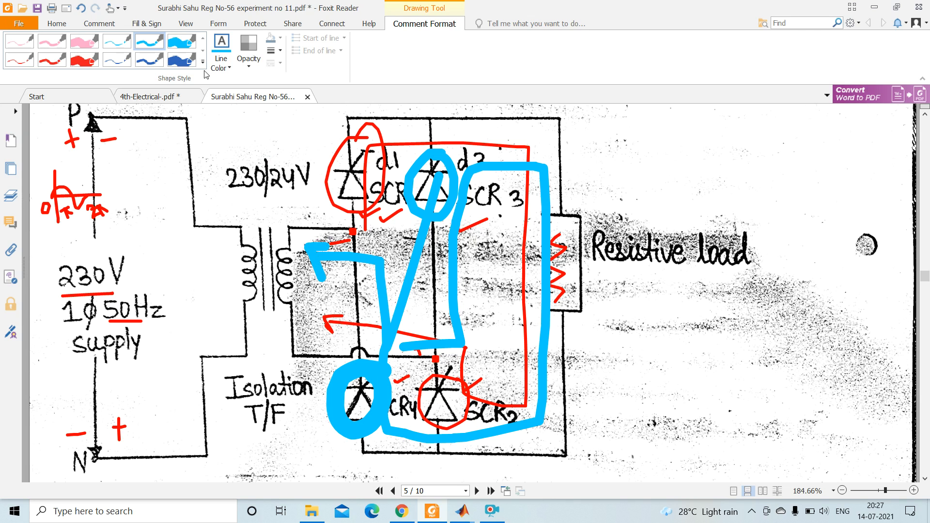
Step: Pick the thinnest red pencil style and sketch one sine wave cycle with its axes in the blank area above the Resistive load label
left_click(115, 47)
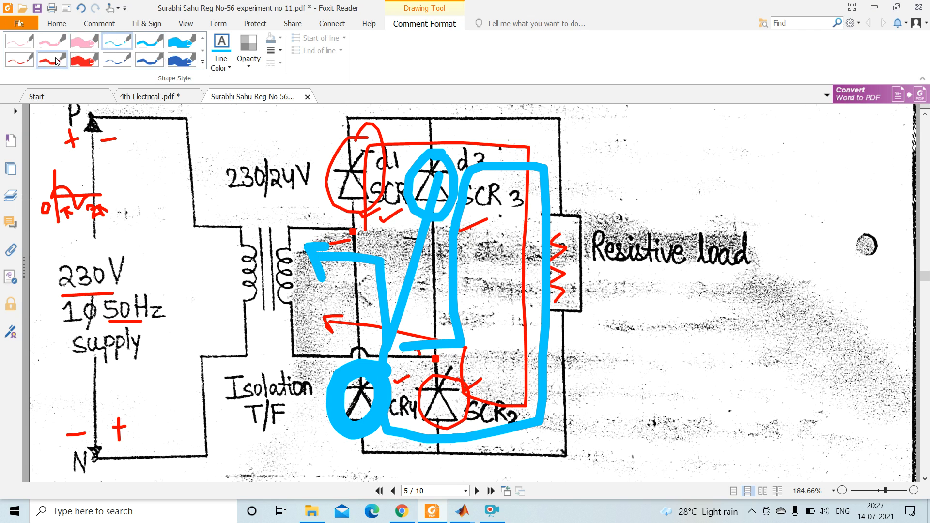
left_click(27, 61)
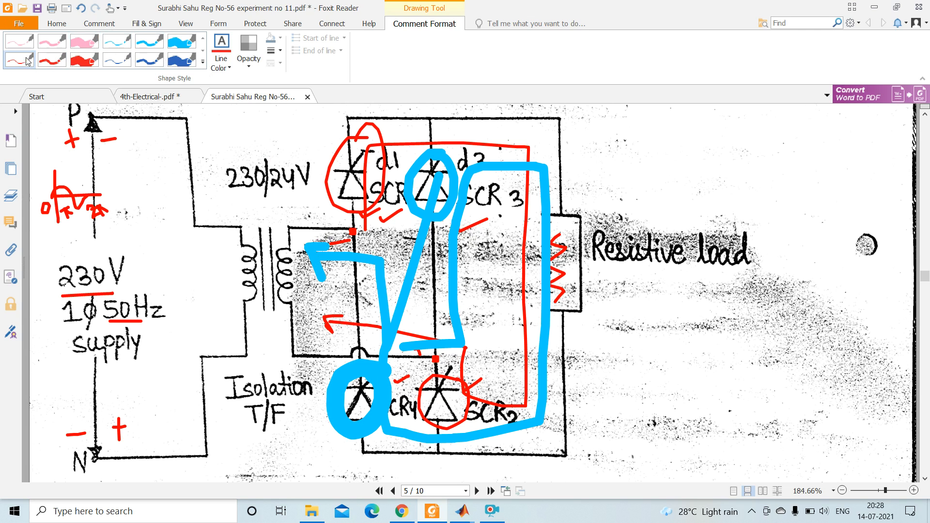
left_click(105, 28)
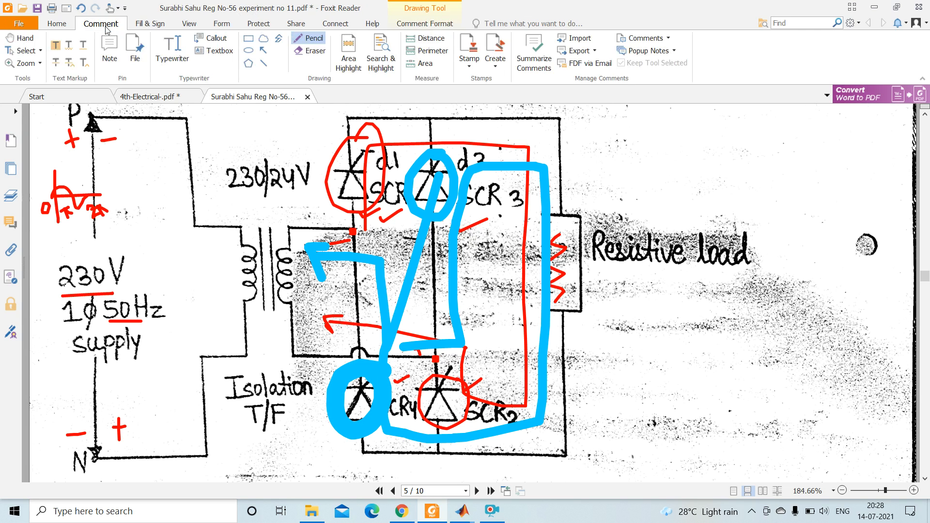
mouse_move(674, 128)
left_mouse_down()
mouse_move(676, 183)
mouse_move(677, 171)
mouse_move(783, 157)
left_mouse_up()
mouse_move(676, 160)
left_mouse_down()
mouse_move(739, 149)
mouse_move(750, 183)
mouse_move(835, 155)
left_mouse_up()
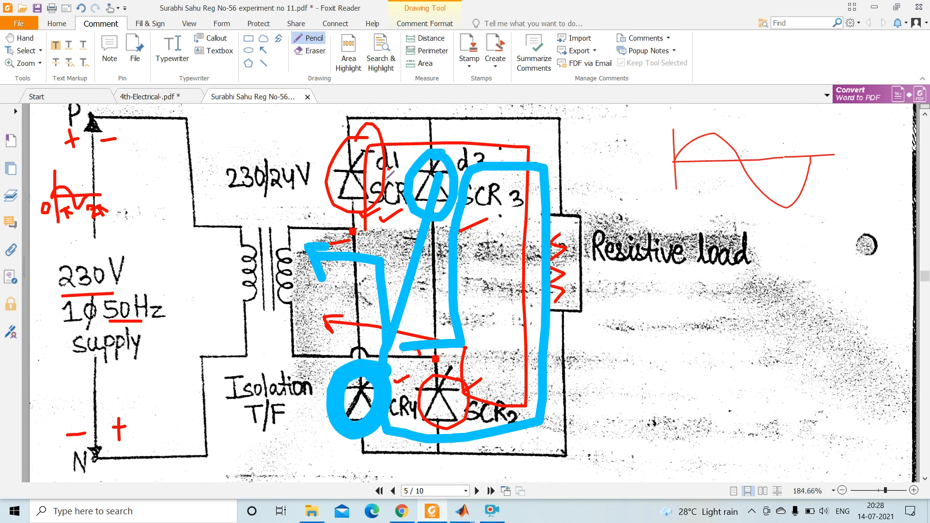
Step: Label the two bridge input nodes a and b, and mark the sine wave's first half-cycle Vab
left_click_drag(313, 217, 330, 216)
left_click_drag(444, 351, 453, 362)
mouse_move(693, 116)
left_mouse_down()
mouse_move(708, 115)
mouse_move(708, 130)
mouse_move(731, 122)
mouse_move(723, 127)
left_mouse_up()
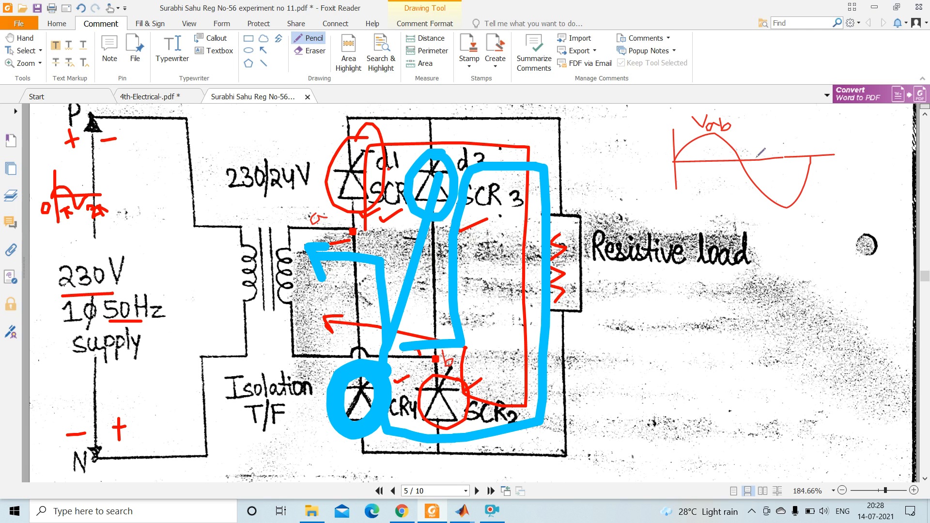
Step: Draw the inverted sine wave over the same axes and label its first half-cycle −Vab and Vba
mouse_move(676, 162)
left_mouse_down()
mouse_move(712, 189)
mouse_move(778, 122)
mouse_move(797, 130)
mouse_move(807, 156)
left_mouse_up()
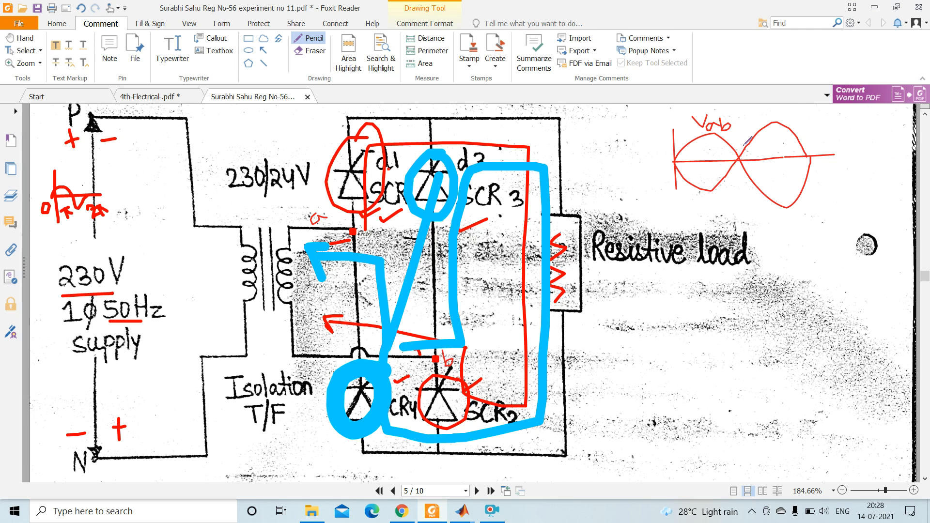
mouse_move(676, 204)
left_mouse_down()
mouse_move(703, 209)
mouse_move(707, 196)
mouse_move(716, 208)
mouse_move(727, 203)
mouse_move(712, 230)
mouse_move(718, 219)
mouse_move(727, 232)
mouse_move(745, 225)
left_mouse_up()
left_click(720, 200)
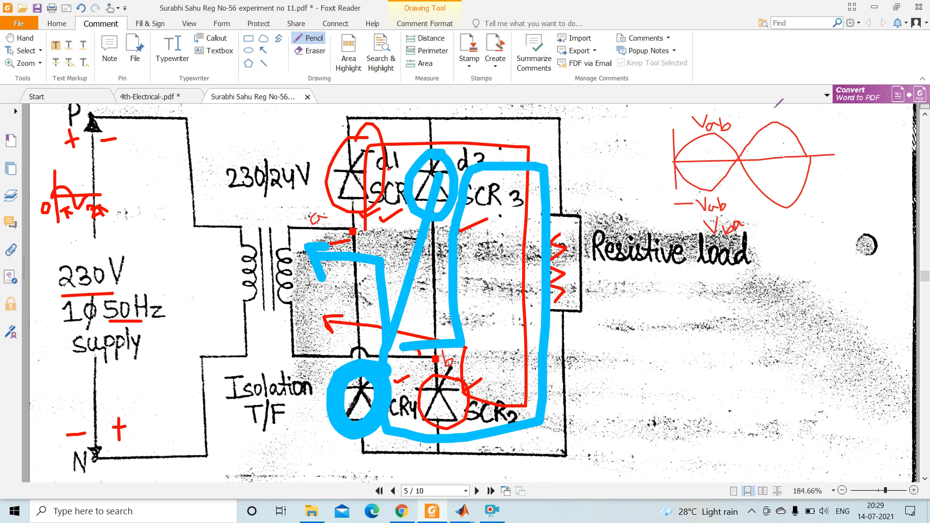
Step: Label the second half-cycle's upper wave Vba and its lower wave −Vba
mouse_move(774, 108)
left_mouse_down()
mouse_move(790, 107)
mouse_move(793, 124)
mouse_move(820, 122)
left_mouse_up()
mouse_move(787, 217)
left_mouse_down()
mouse_move(815, 200)
mouse_move(824, 222)
left_mouse_up()
left_click(833, 210)
left_click_drag(836, 210, 849, 212)
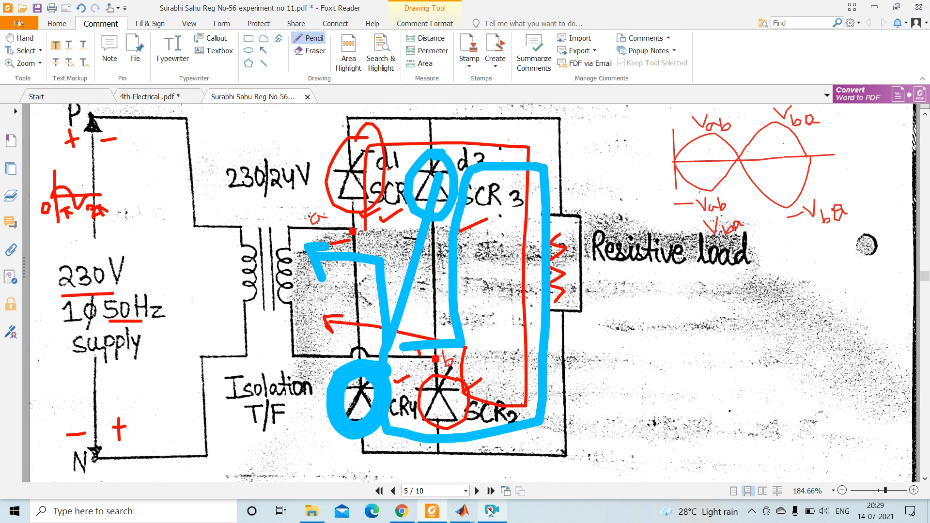
left_click(492, 511)
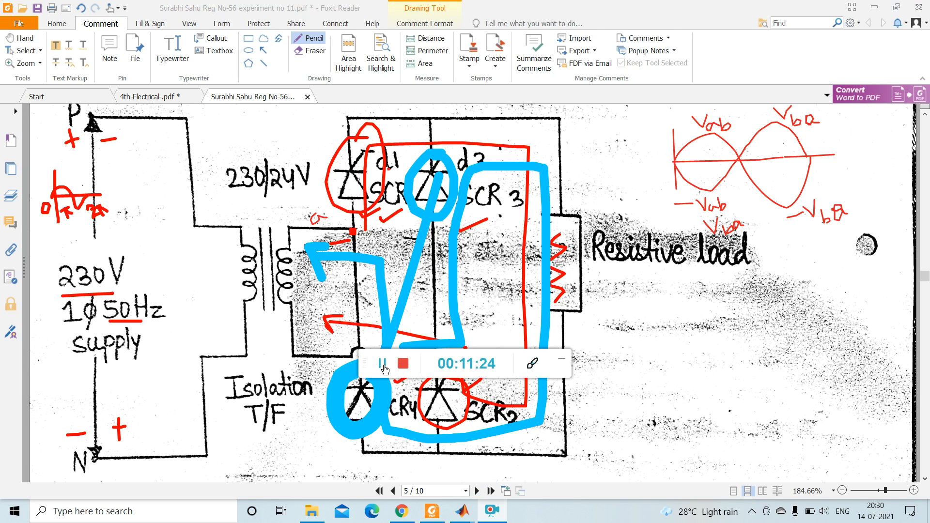
left_click(562, 360)
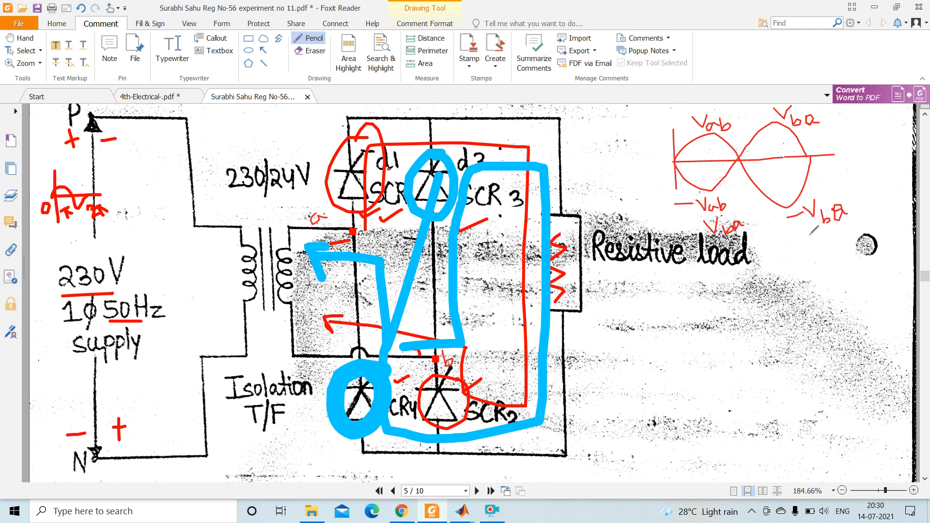
Step: Write Vab below the −Vba label, and add check marks to both positive half-waves and a mark beside the load resistor
mouse_move(811, 236)
left_mouse_down()
mouse_move(823, 227)
mouse_move(823, 246)
mouse_move(839, 241)
left_mouse_up()
left_click_drag(699, 140, 780, 133)
mouse_move(533, 240)
left_mouse_down()
mouse_move(557, 244)
mouse_move(542, 232)
left_mouse_up()
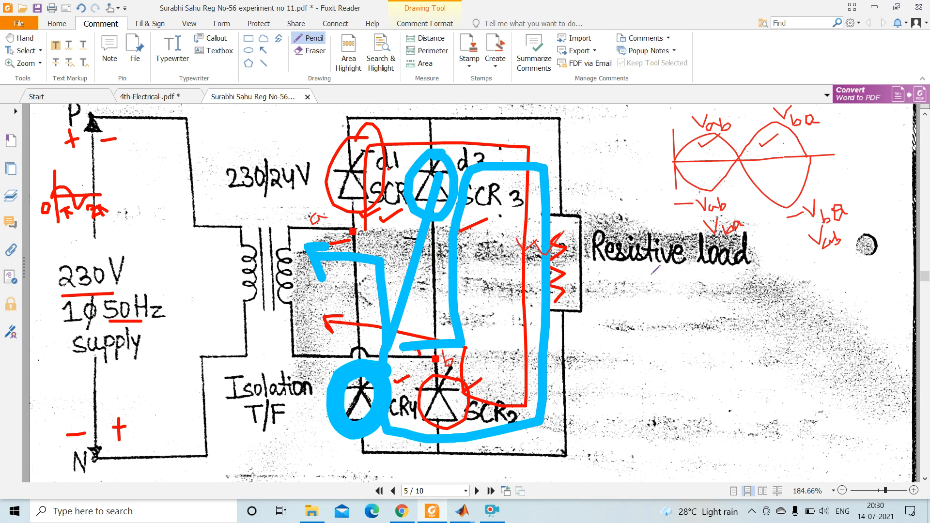
Step: Draw a second pair of axes below the Resistive load label, redoing the slanted horizontal axis as a level line
left_click_drag(675, 280, 686, 427)
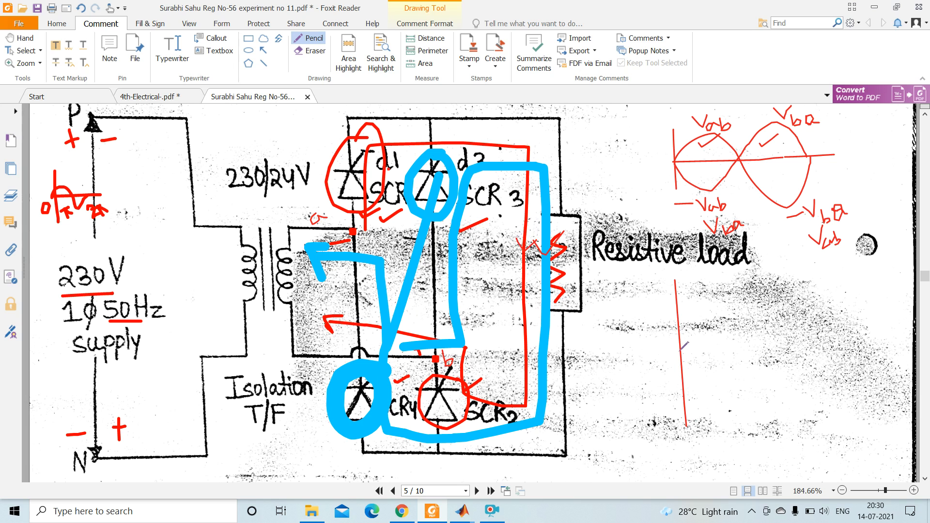
left_click_drag(681, 347, 831, 328)
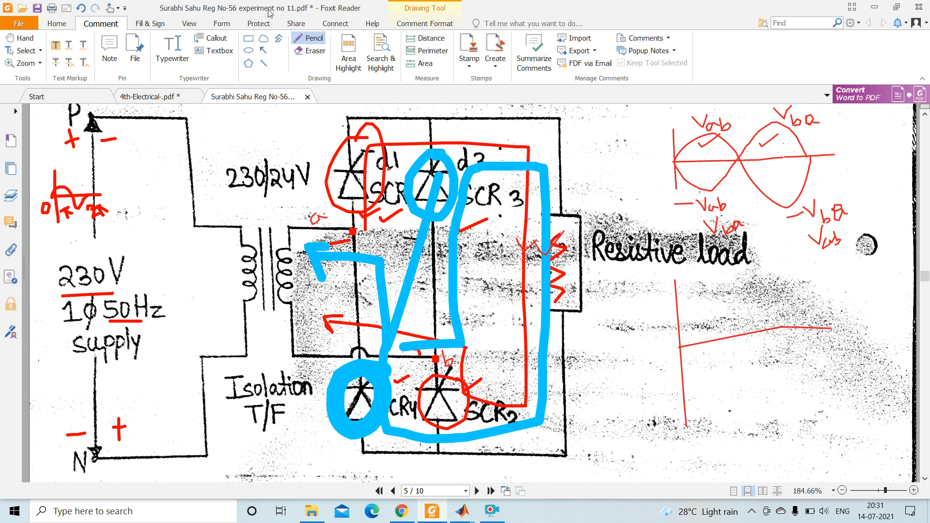
left_click(79, 9)
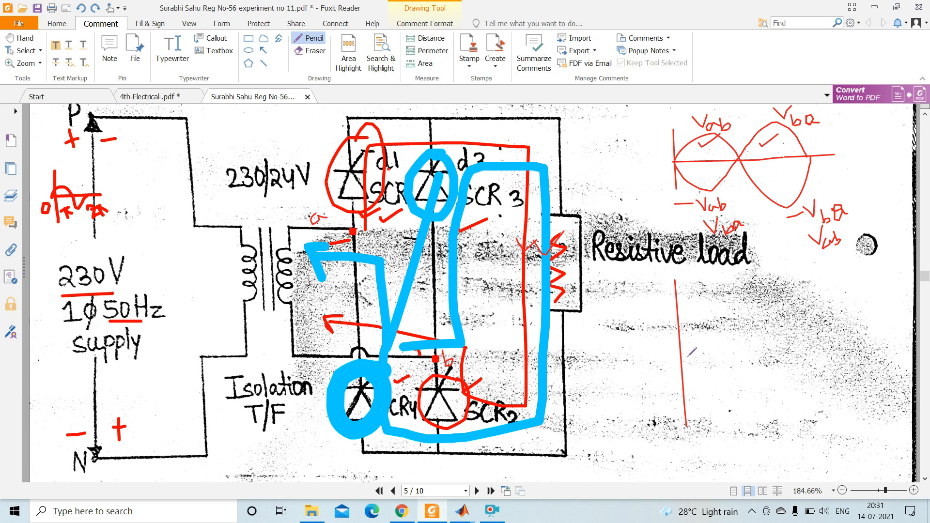
left_click_drag(683, 360, 847, 356)
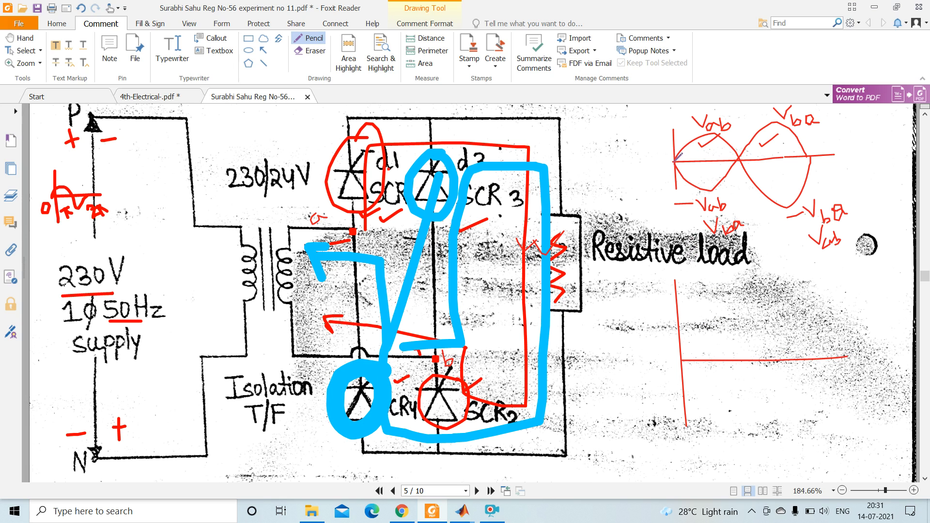
Step: Label 0, α and π on the input waveform's axis and hatch the first positive half-wave from α to π
left_click_drag(663, 164, 664, 164)
mouse_move(736, 172)
left_mouse_down()
mouse_move(742, 180)
mouse_move(745, 169)
left_mouse_up()
left_click_drag(685, 150, 691, 174)
mouse_move(686, 155)
left_mouse_down()
mouse_move(719, 134)
mouse_move(738, 154)
left_mouse_up()
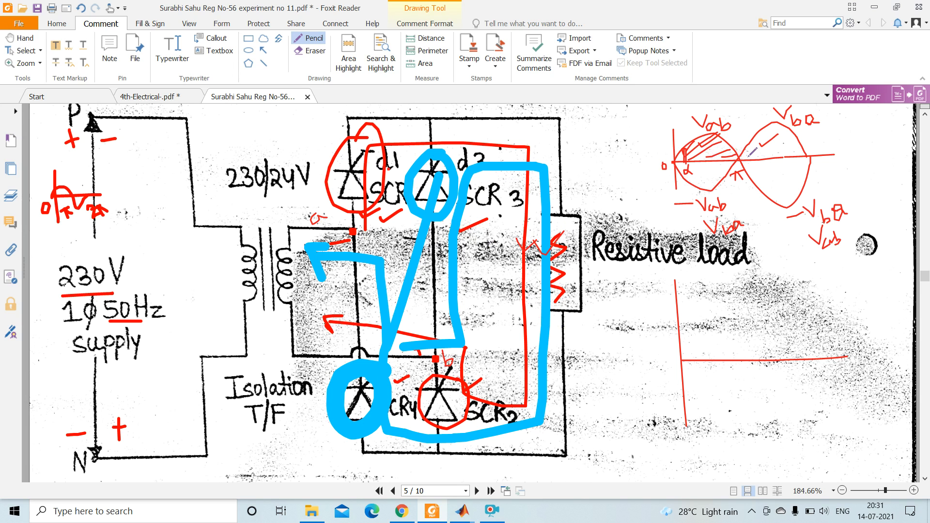
Step: Mark the firing point on the second positive half-wave with a vertical line and hatch the area after it
left_click_drag(753, 144, 757, 158)
left_click_drag(756, 146, 776, 127)
mouse_move(761, 152)
left_mouse_down()
mouse_move(798, 141)
mouse_move(790, 152)
mouse_move(802, 150)
left_mouse_up()
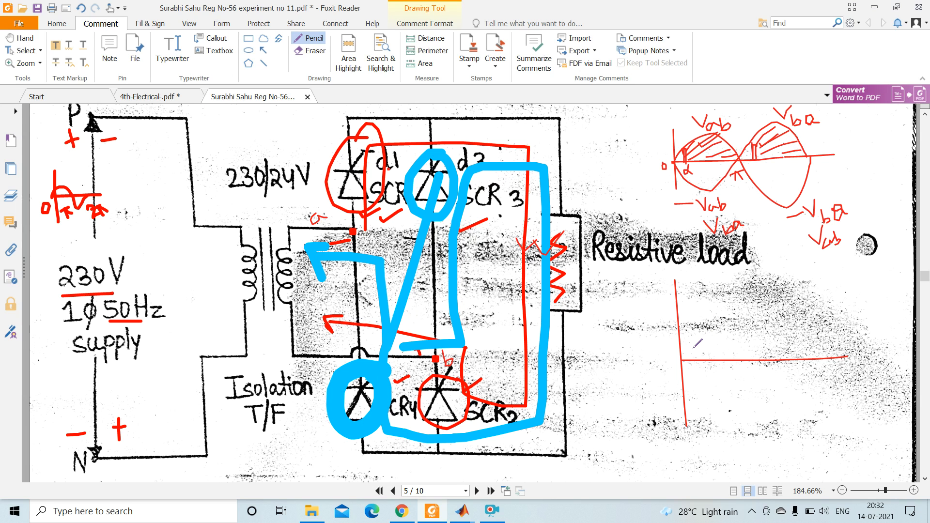
Step: Draw the two rectified output pulses on the lower axes and label the end of the upper waveform's cycle 2π
mouse_move(693, 344)
left_mouse_down()
mouse_move(693, 360)
mouse_move(709, 335)
mouse_move(734, 360)
left_mouse_up()
mouse_move(750, 361)
left_mouse_down()
mouse_move(748, 344)
mouse_move(766, 337)
mouse_move(789, 359)
left_mouse_up()
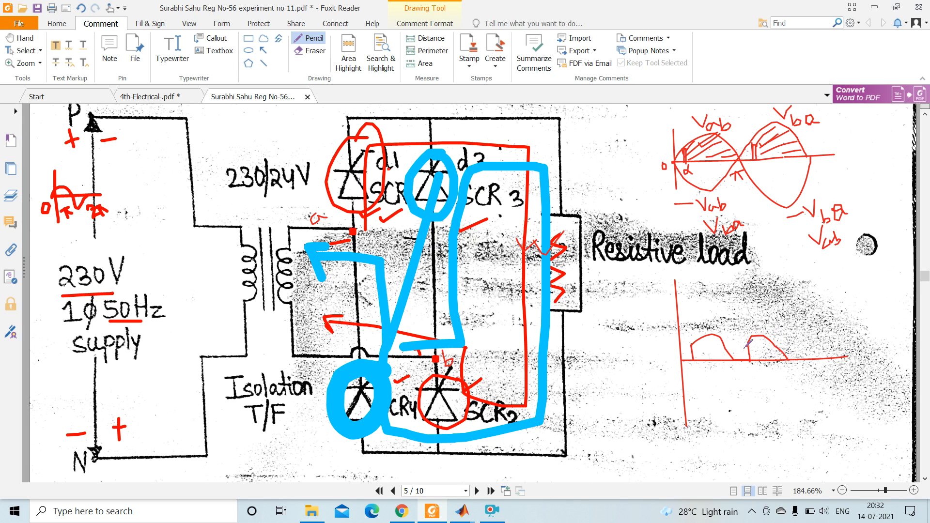
left_click_drag(752, 165, 675, 167)
left_click(81, 7)
mouse_move(820, 165)
left_mouse_down()
mouse_move(822, 174)
mouse_move(839, 172)
mouse_move(822, 171)
left_mouse_up()
Step: Switch to the fullbridgerectifier model in Simulink and bring up the Simulink Library Browser
left_click(458, 517)
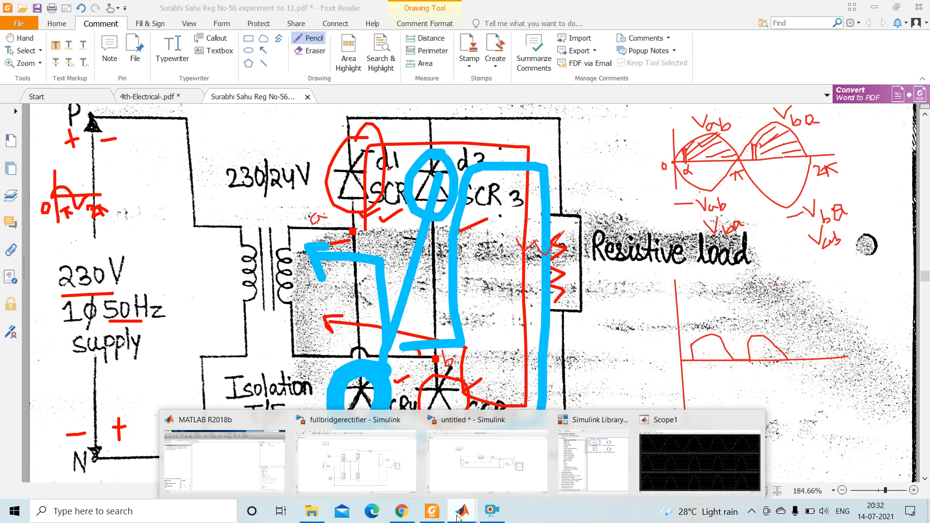
left_click(365, 490)
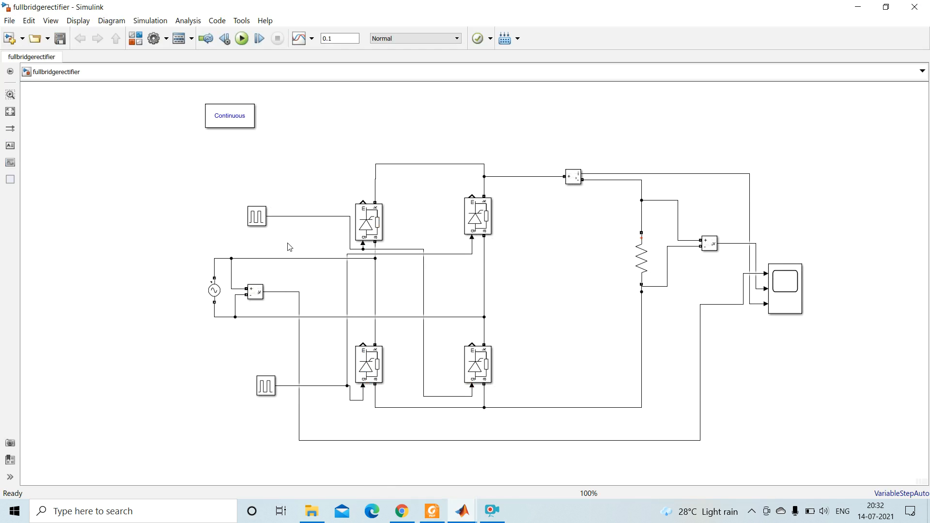
left_click(371, 223)
left_click(463, 508)
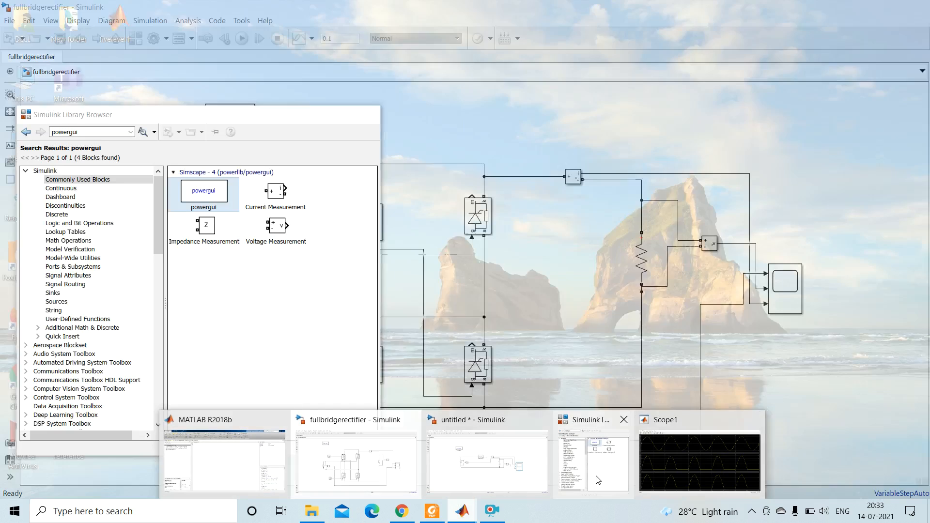
left_click(597, 478)
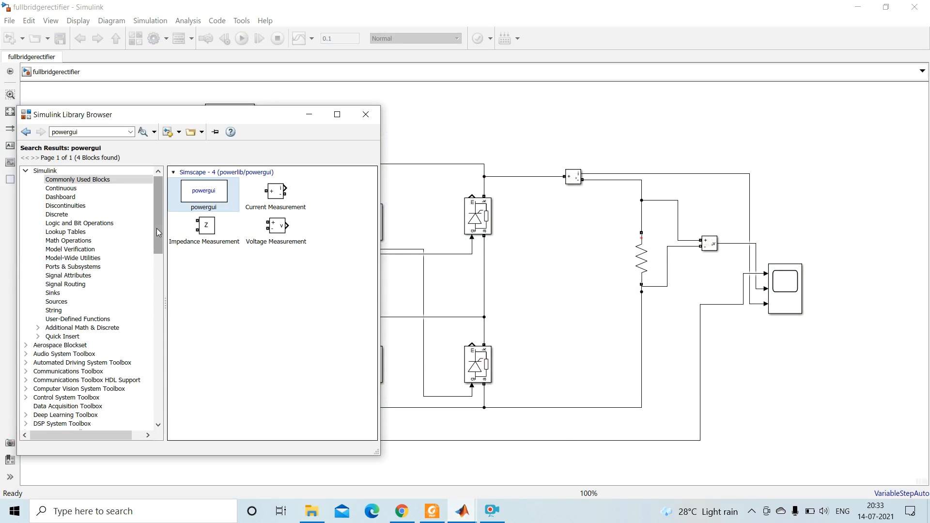
Step: Collapse the Semiconductors and Power Systems branches under Simscape Electrical in the library tree
left_click_drag(156, 228, 151, 323)
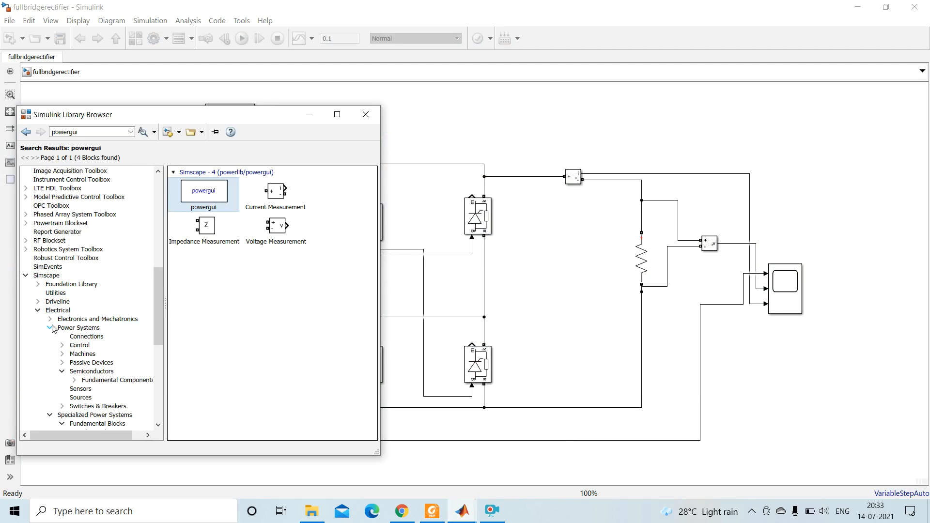
left_click(118, 383)
left_click(118, 382)
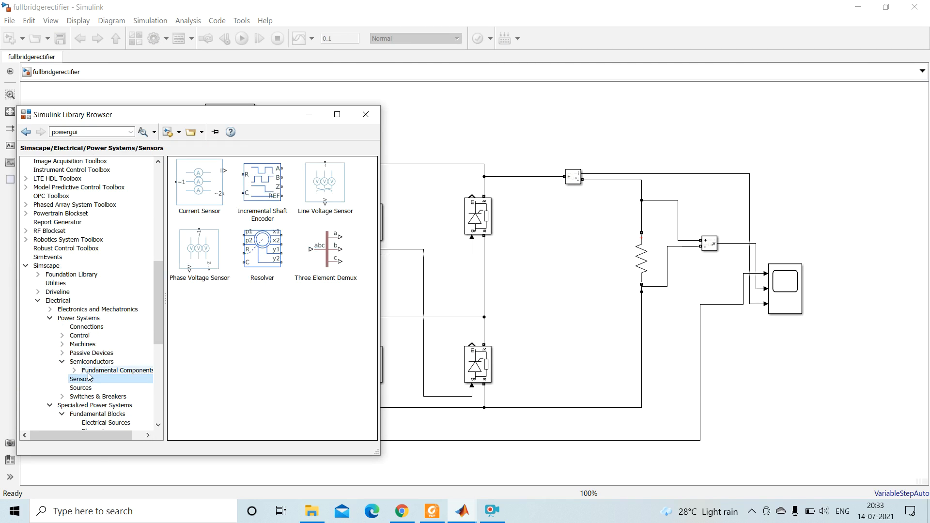
left_click(63, 361)
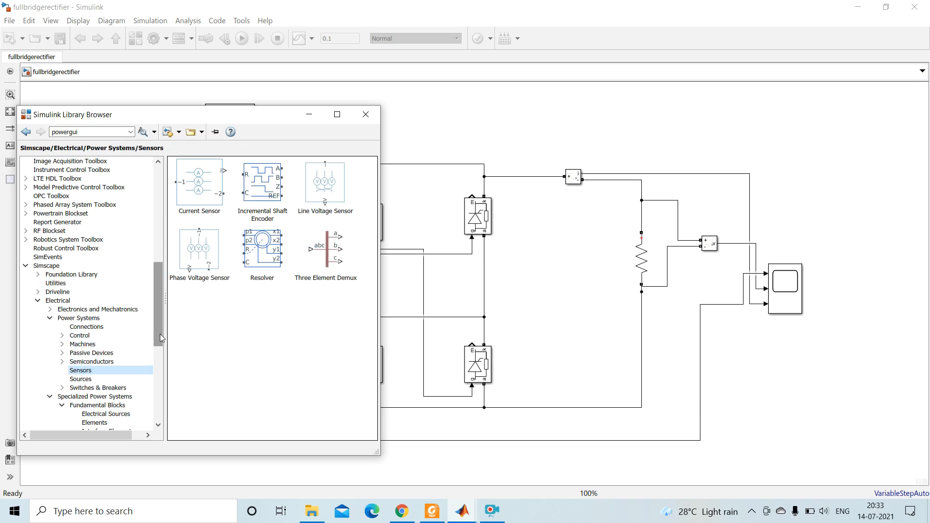
left_click_drag(160, 333, 155, 350)
left_click(50, 266)
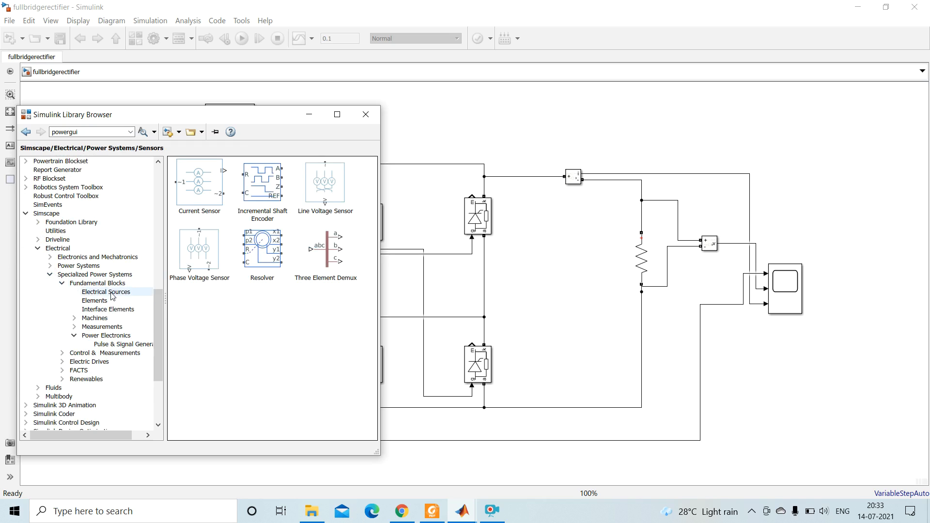
Step: Find and select the Thyristor block in the Power Electronics library under Specialized Power Systems Fundamental Blocks
left_click(112, 336)
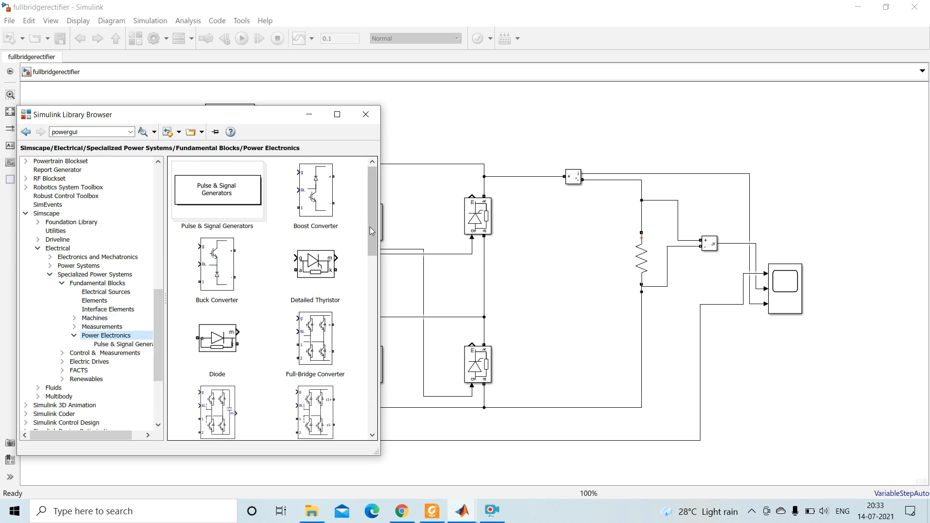
scroll(370, 234, "down", 1)
scroll(370, 235, "down", 15)
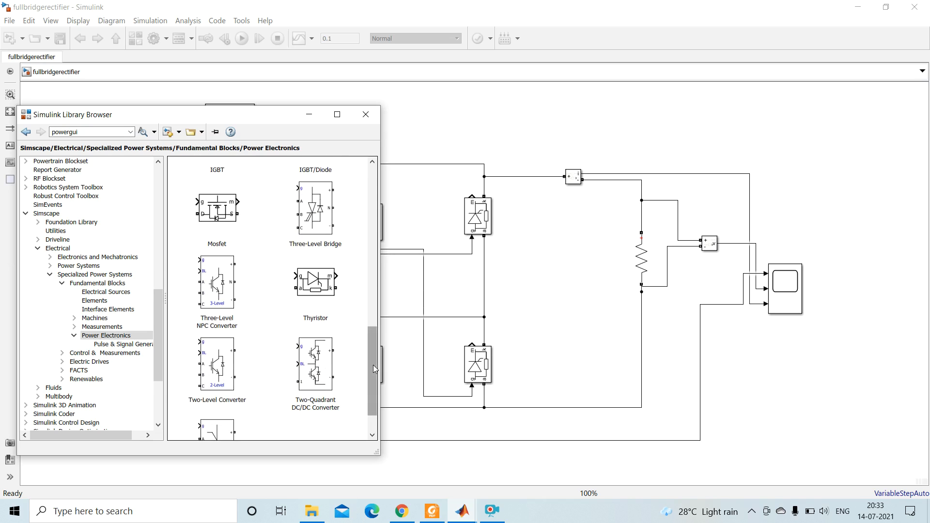
scroll(368, 382, "down", 2)
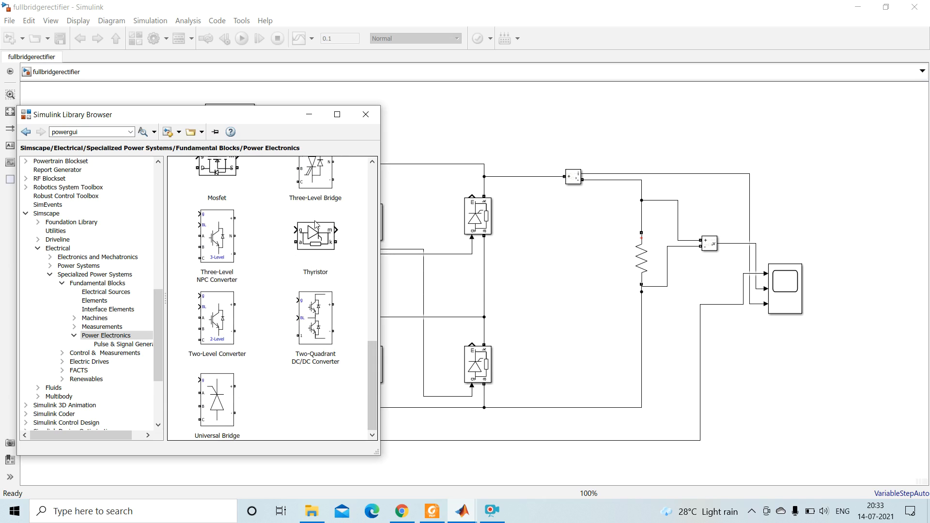
left_click(310, 244)
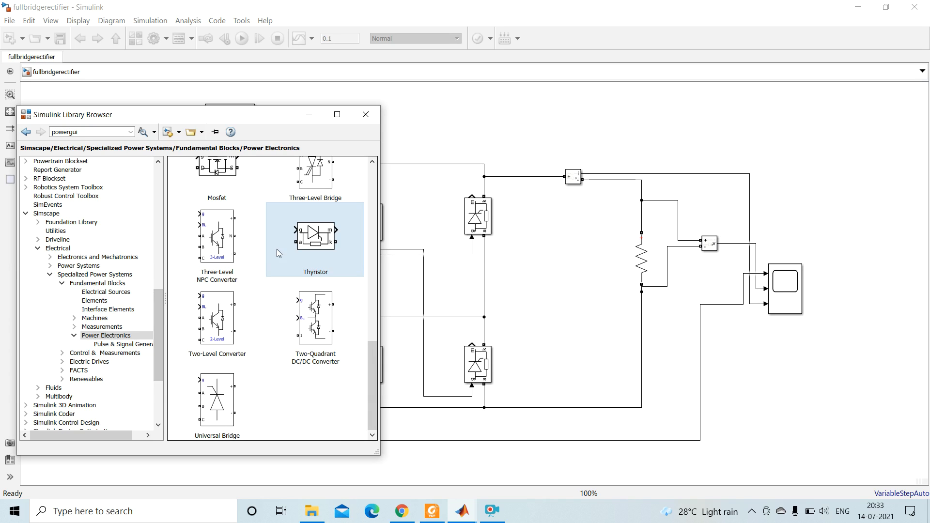
Step: Look through the Electrical Sources and Elements libraries, plus the Pulse & Signal Generators library under Control & Measurements
left_click(116, 293)
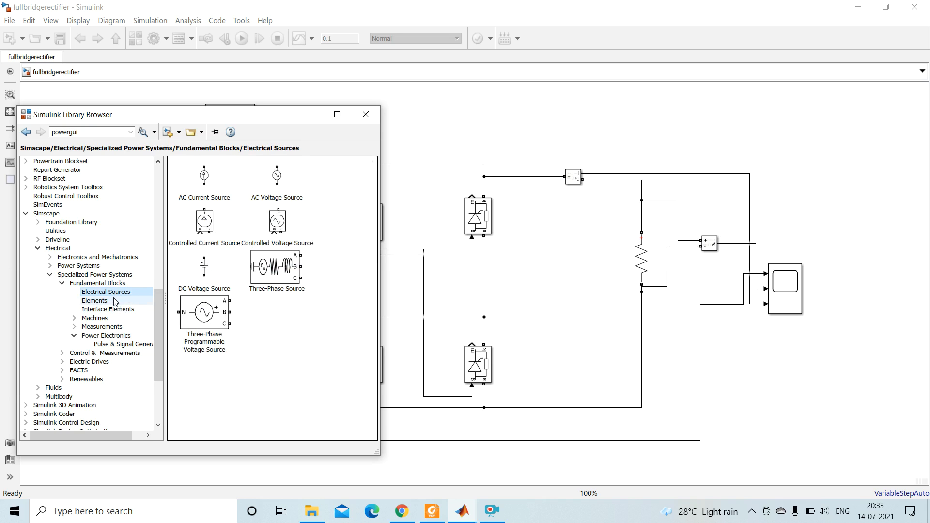
left_click(115, 301)
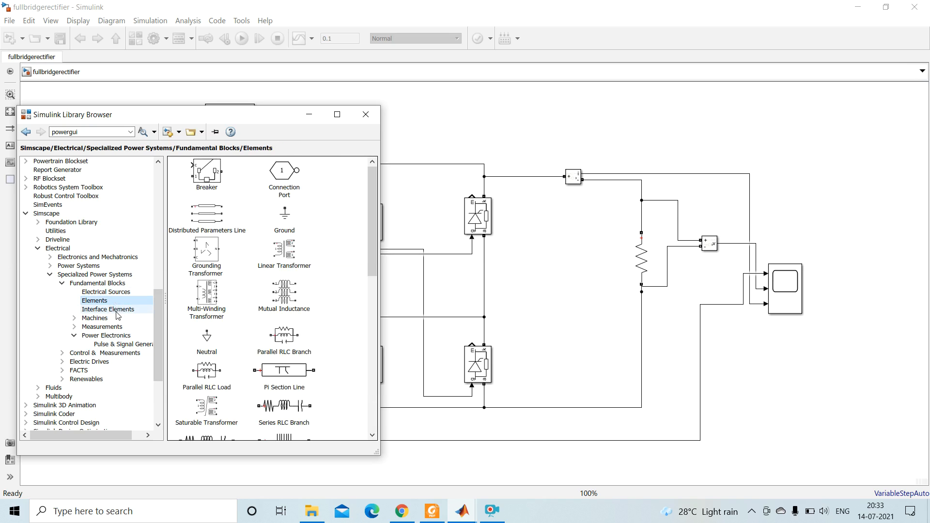
left_click(113, 354)
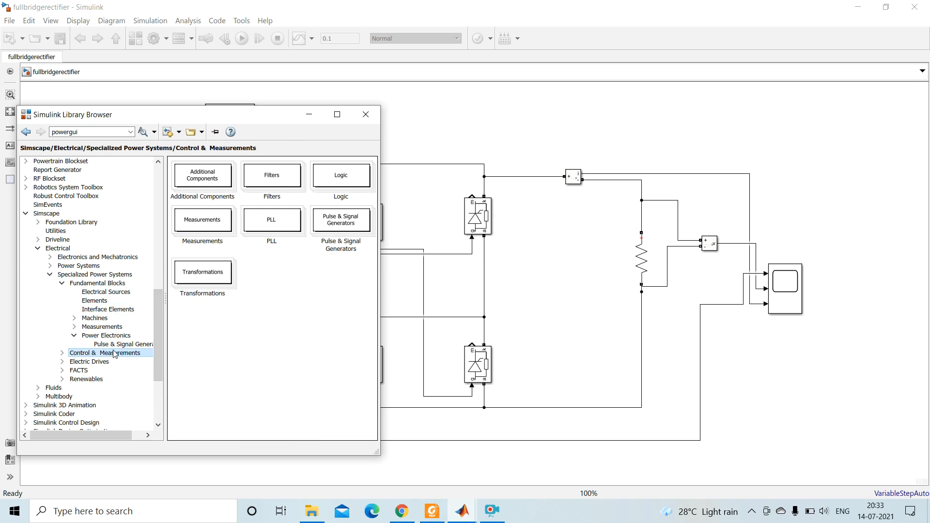
double_click(340, 226)
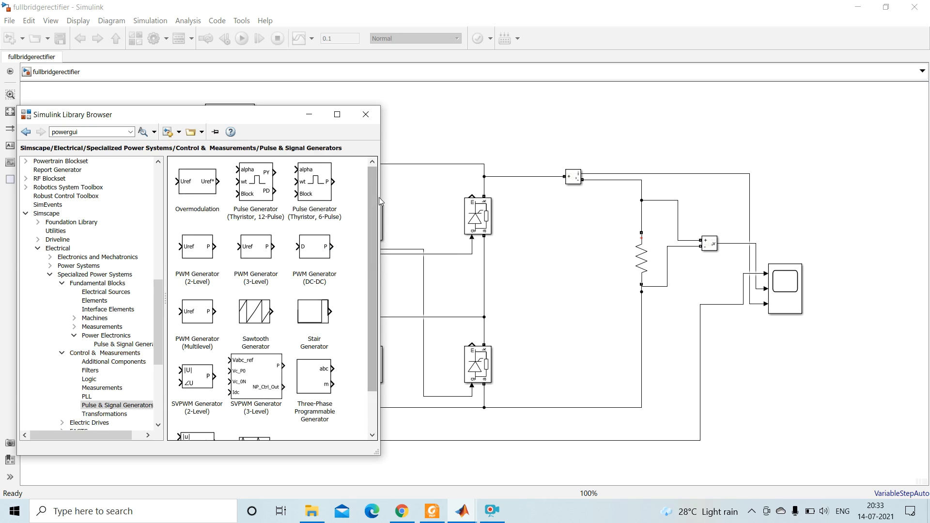
scroll(370, 267, "down", 3)
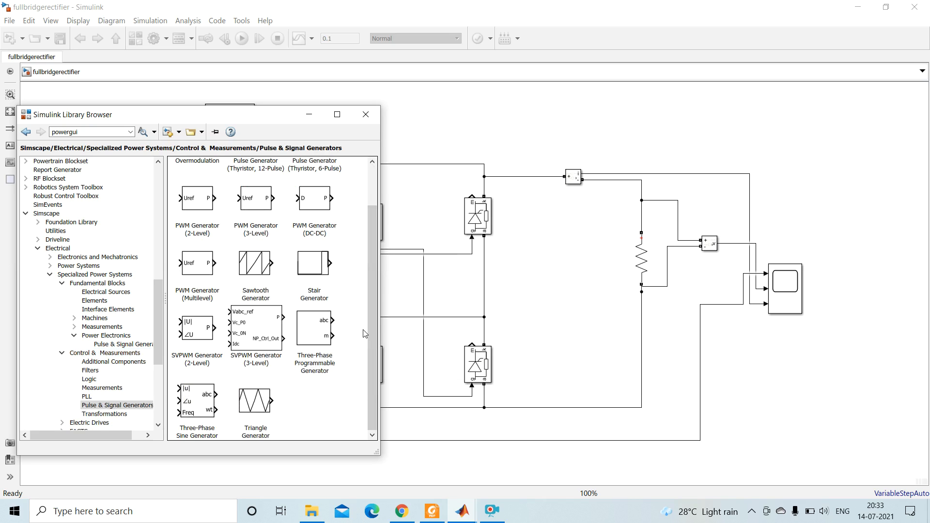
left_click_drag(371, 338, 366, 263)
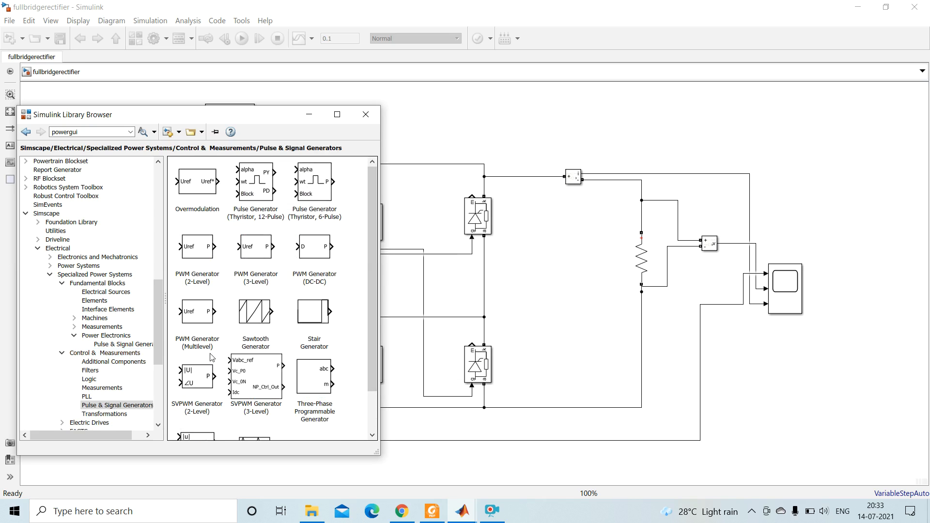
Step: Collapse the Control & Measurements branch and show the Electrical Sources library under Fundamental Blocks
left_click_drag(160, 320, 161, 337)
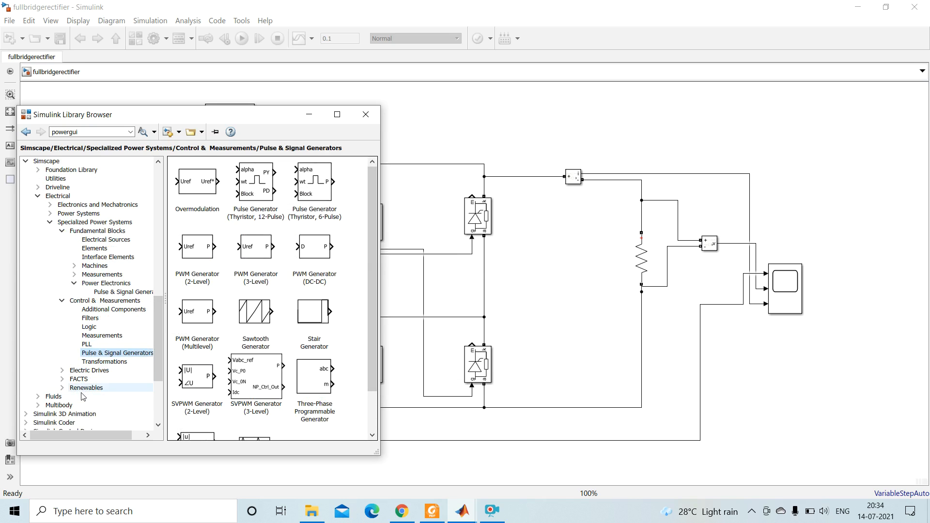
left_click(145, 312)
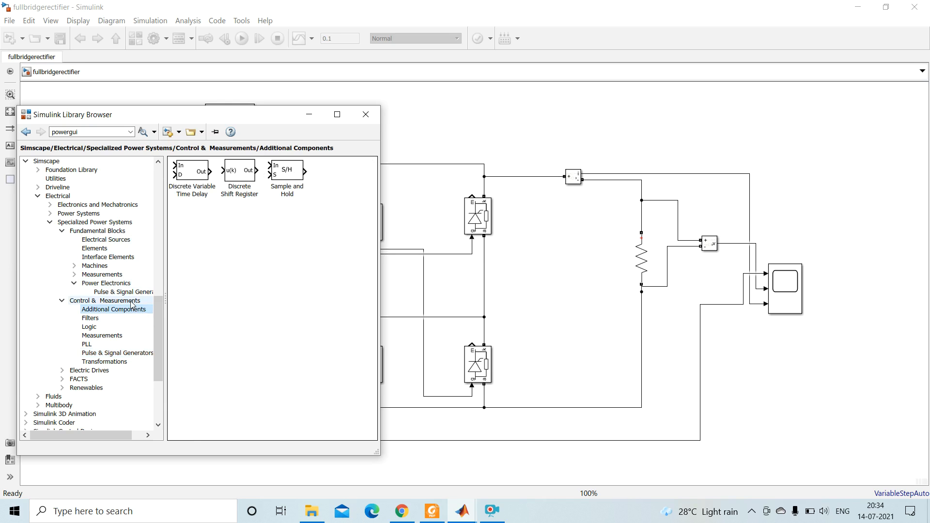
left_click(62, 301)
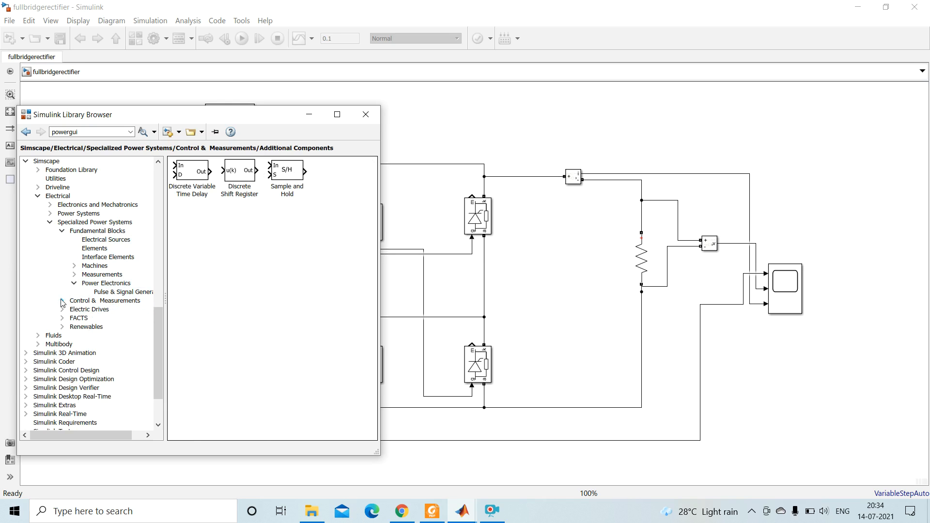
left_click(97, 231)
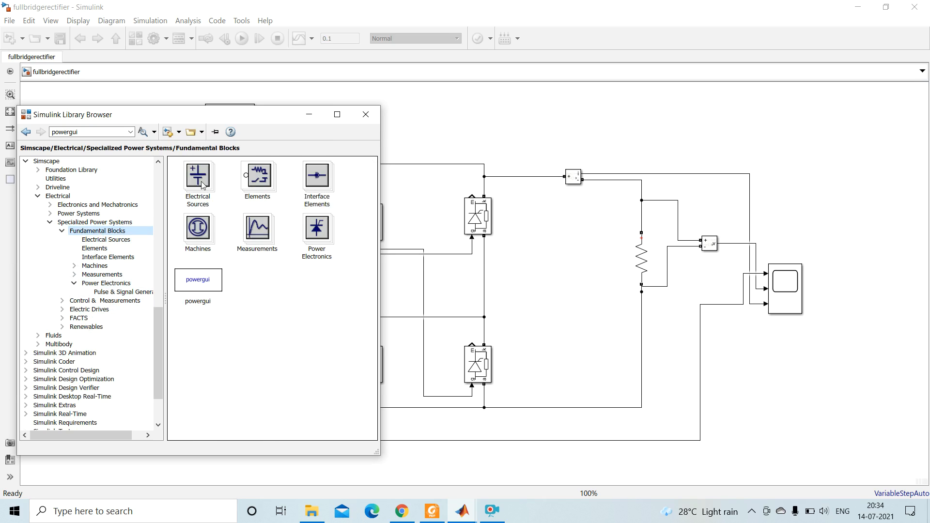
left_click(106, 239)
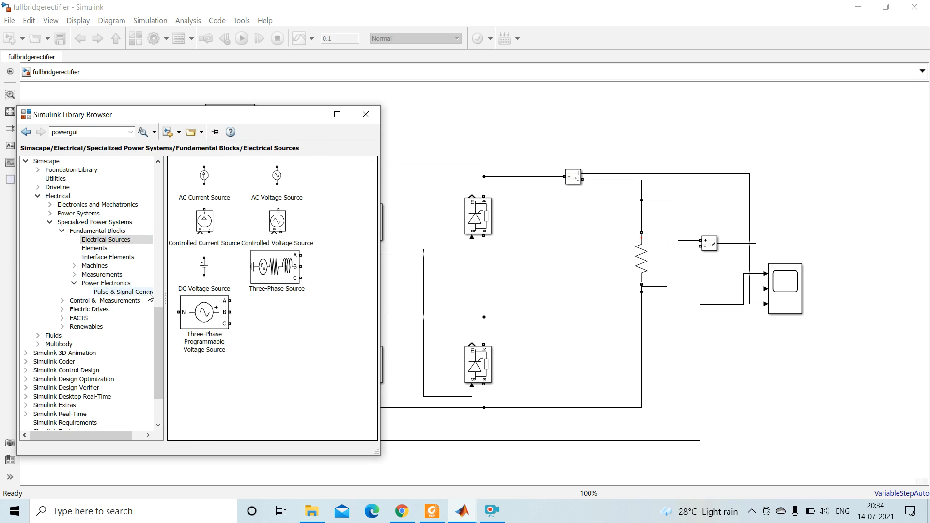
Step: Look through the Commonly Used Blocks library of the base Simulink library down to its last block
left_click_drag(161, 324, 173, 173)
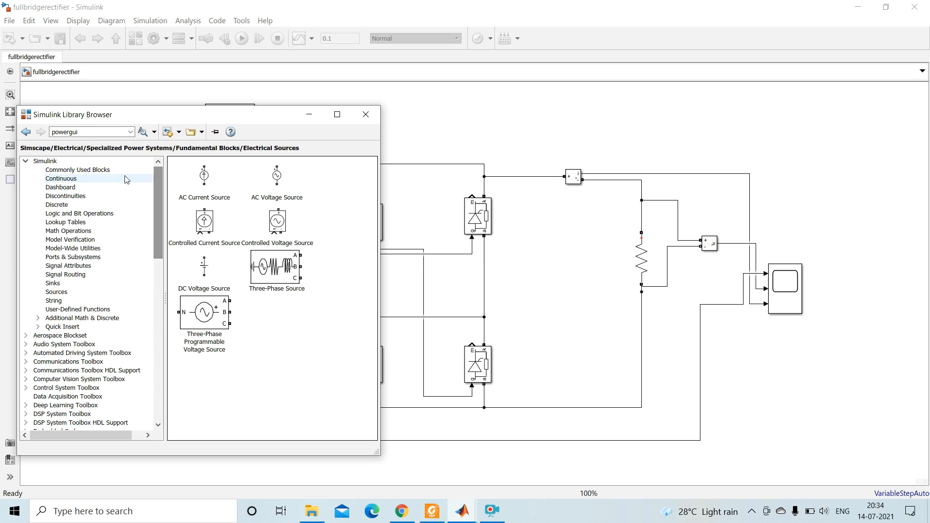
left_click(105, 162)
left_click(97, 170)
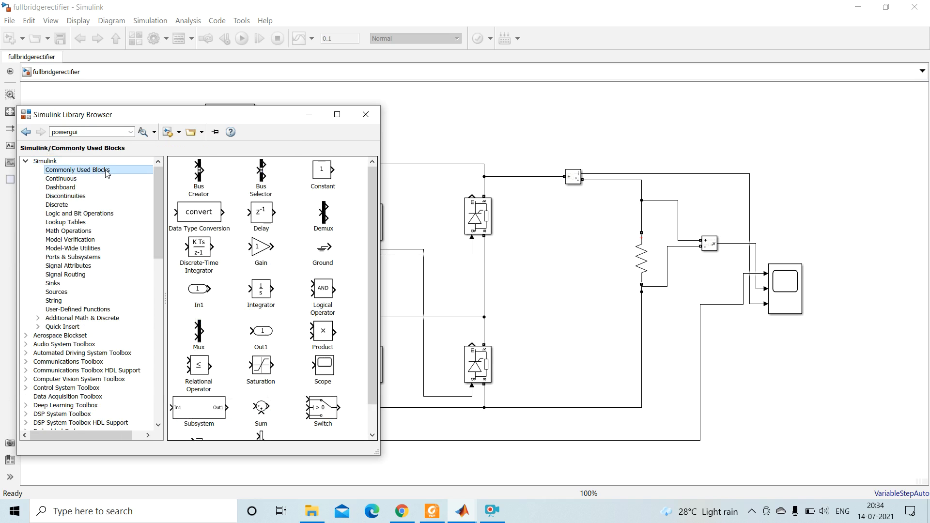
left_click_drag(372, 216, 358, 297)
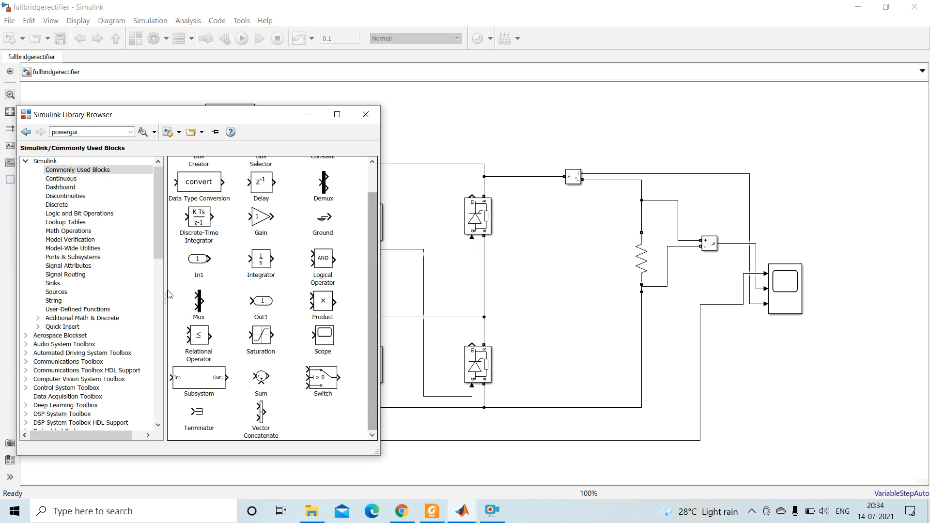
Step: Locate the Pulse Generator block in the Simulink Sources library, then show the Sinks library before minimizing the Library Browser
left_click(88, 297)
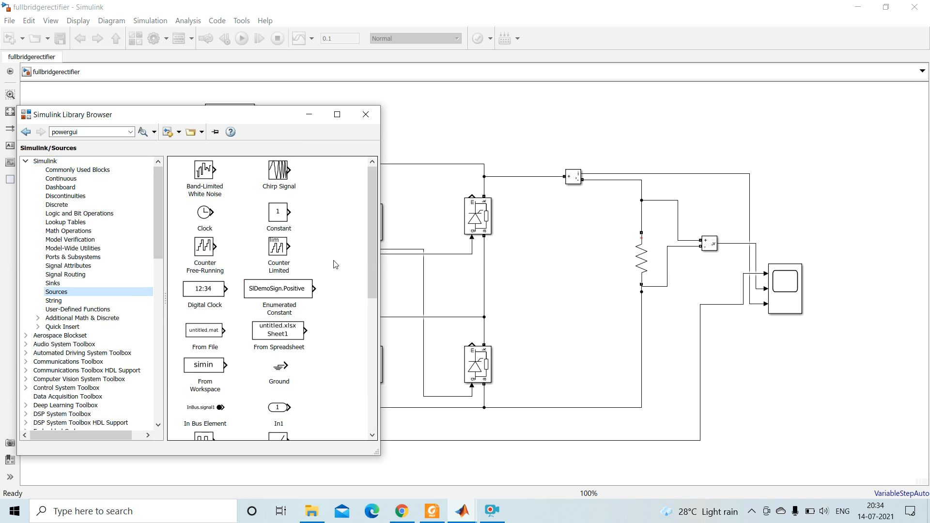
left_click_drag(370, 289, 374, 369)
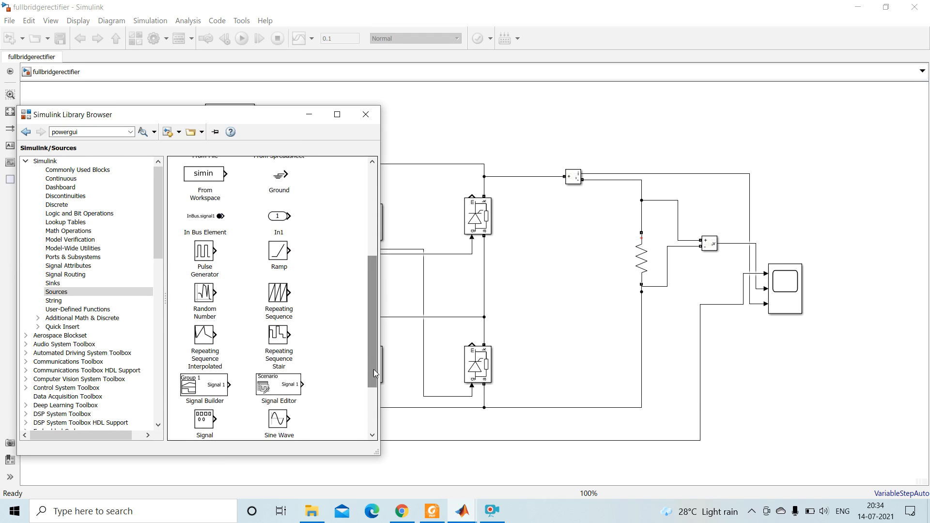
left_click(208, 257)
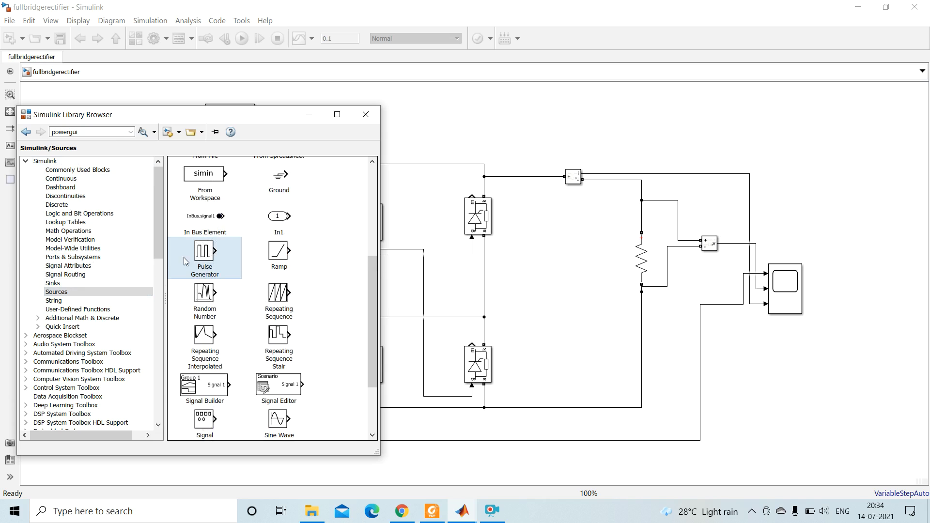
left_click(53, 284)
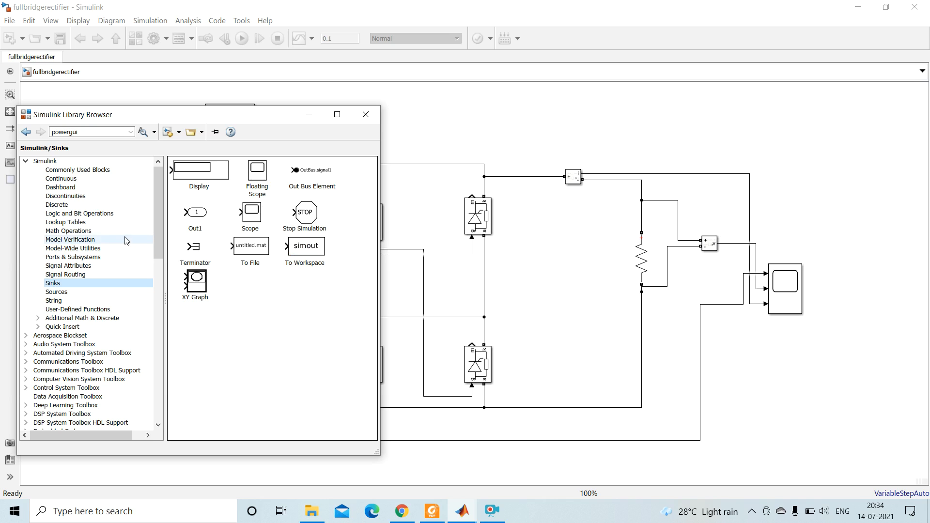
left_click(309, 116)
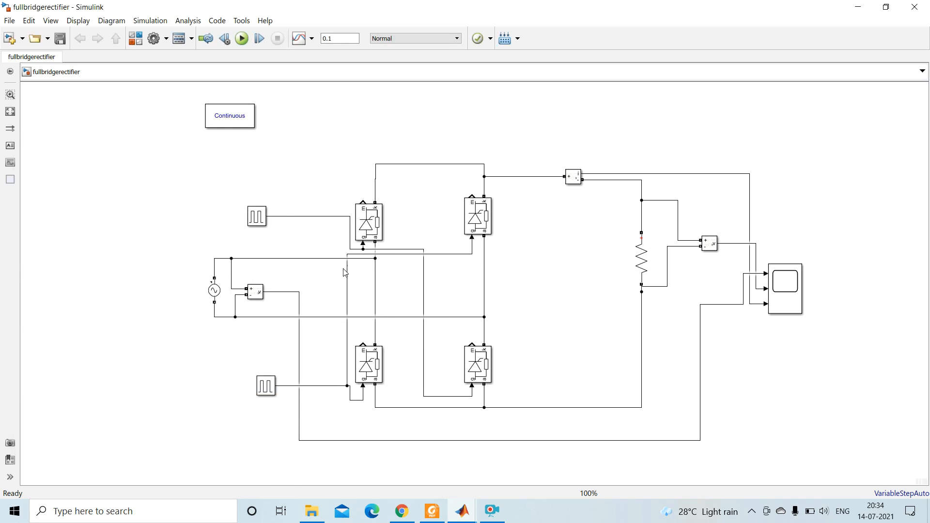
Step: Delete all wires of the AC source and its voltage measurement block, including the line to the scope
left_click(364, 318)
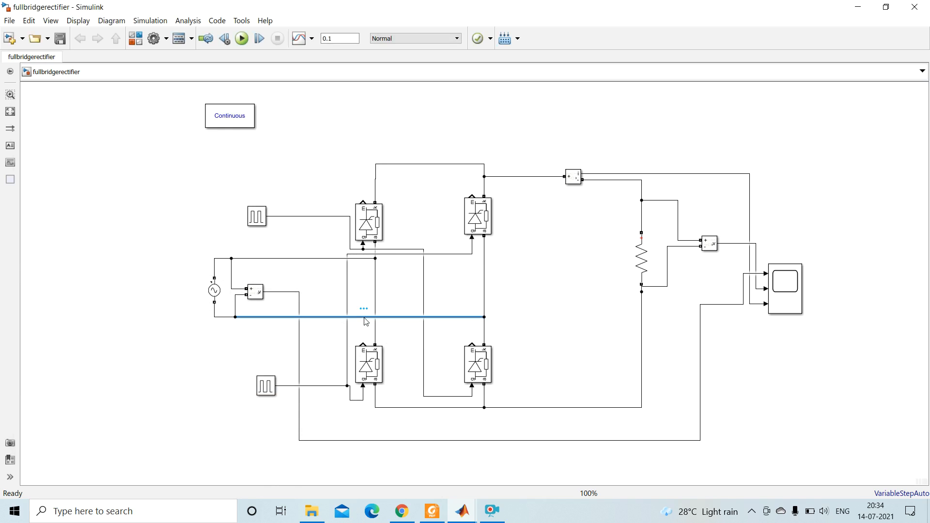
mouse_move(367, 312)
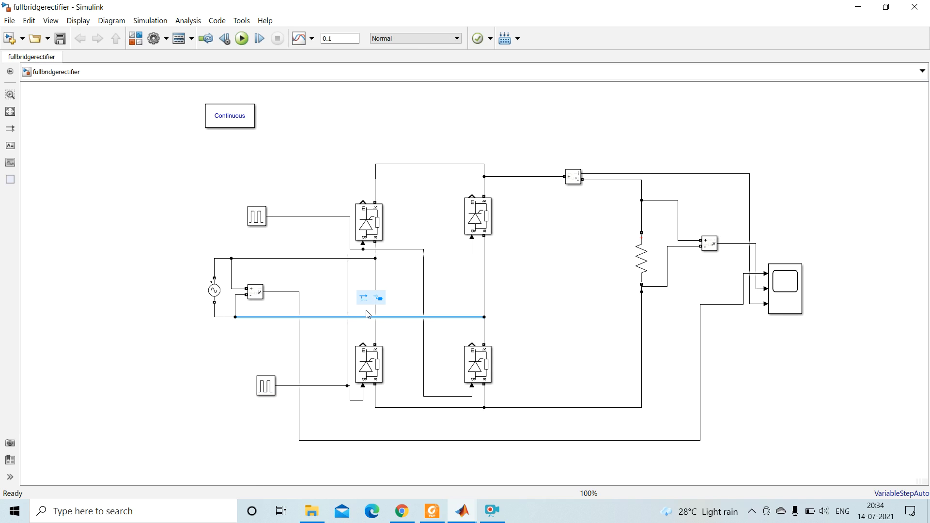
key("Delete")
left_click(306, 259)
key("Delete")
left_click(233, 287)
key("Delete")
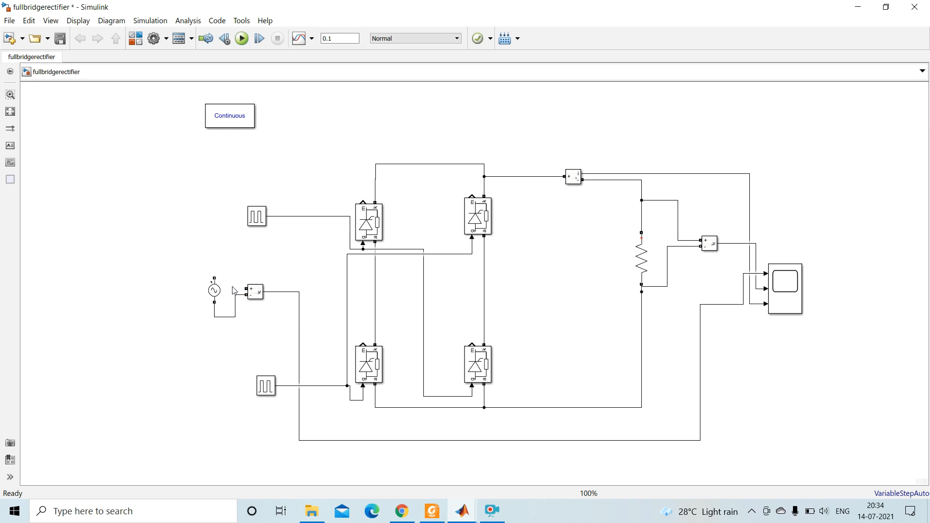
left_click(236, 313)
key("Delete")
left_click(299, 327)
key("Delete")
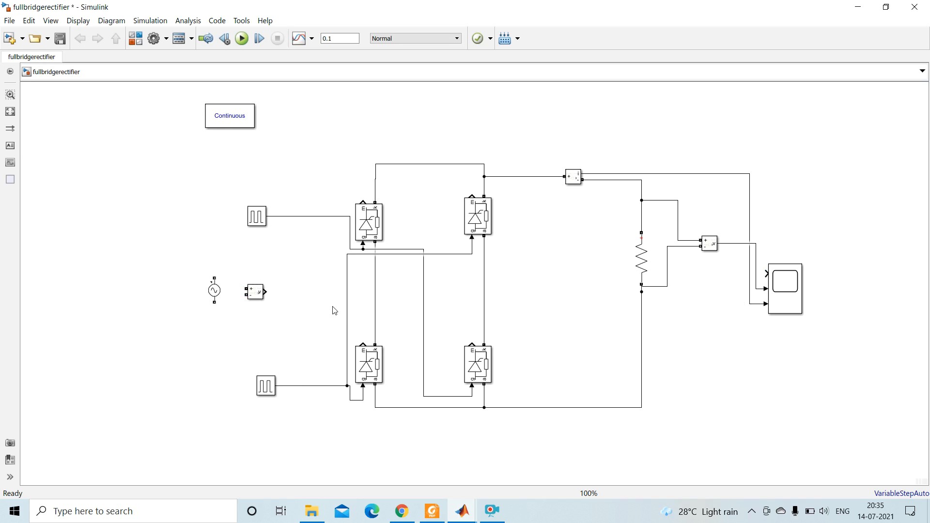
Step: Delete the gate branch lines, the upper and vertical wires joining the thyristors, and the bridge's wire to the current measurement block
left_click(347, 316)
key("Delete")
left_click(376, 311)
key("Delete")
left_click(424, 308)
key("Delete")
left_click(438, 165)
key("Delete")
left_click(484, 277)
key("Delete")
left_click(525, 178)
key("Delete")
Step: Delete the current measurement block's output wires and all wires linking the load resistor to its voltage measurement block and the bridge
left_click(611, 174)
key("Delete")
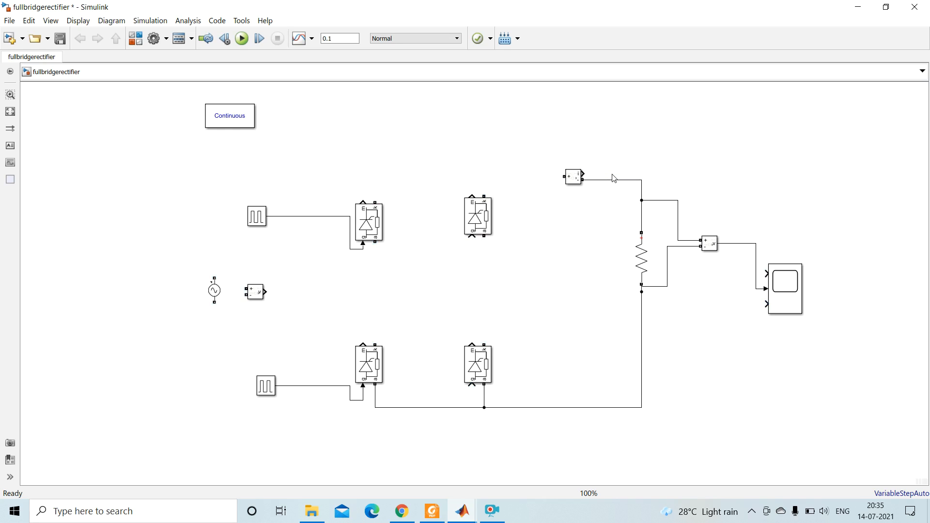
left_click(614, 180)
key("Delete")
left_click(658, 201)
key("Delete")
left_click(676, 247)
key("Delete")
left_click(643, 329)
key("Delete")
Step: Delete the remaining wires: the lower thyristors' common line, both pulse generator gate lines and the load voltage measurement's line to the scope
left_click(424, 409)
key("Delete")
left_click(323, 386)
key("Delete")
left_click(753, 244)
key("Delete")
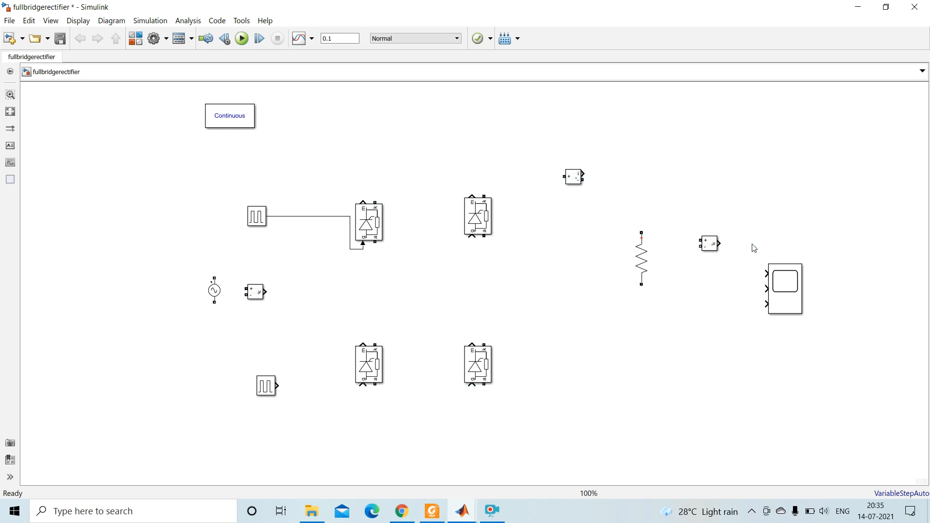
left_click(324, 216)
key("Delete")
Step: Wire the AC source's upper terminal to the upper-left thyristor's anode and the upper pulse generator to that thyristor's gate
left_click(218, 280)
left_click_drag(217, 274, 378, 245)
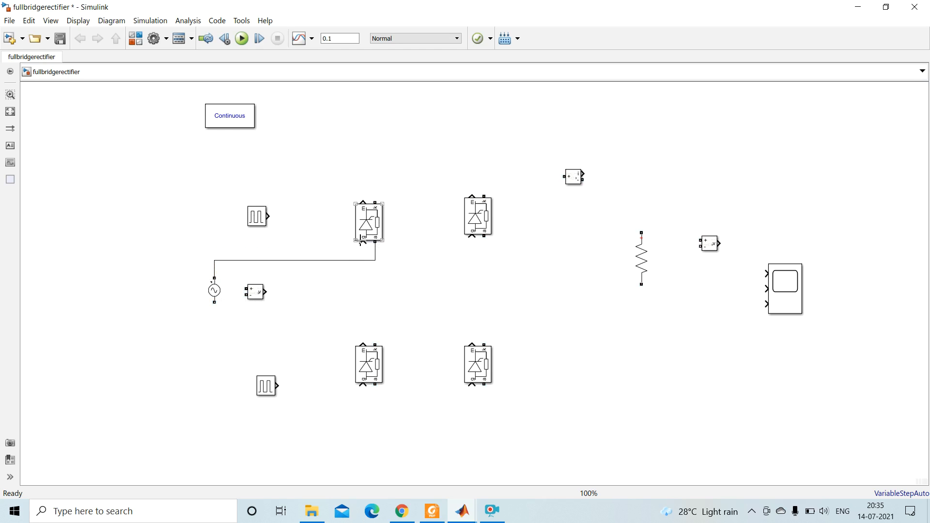
left_click_drag(366, 245, 274, 215)
Step: Start a wire from the AC source's lower terminal, then delete both of the source's wires
mouse_move(215, 303)
left_mouse_down()
mouse_move(374, 338)
mouse_move(318, 316)
mouse_move(367, 262)
left_mouse_up()
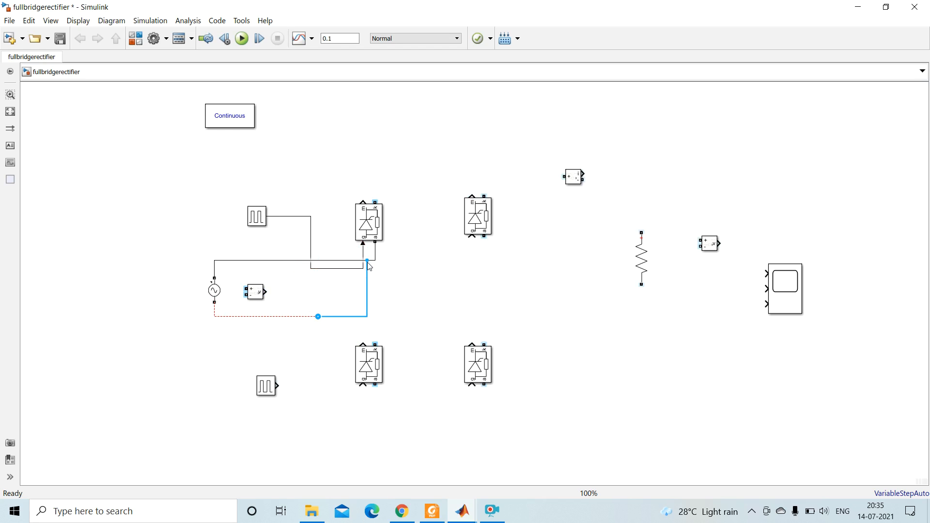
left_click(398, 293)
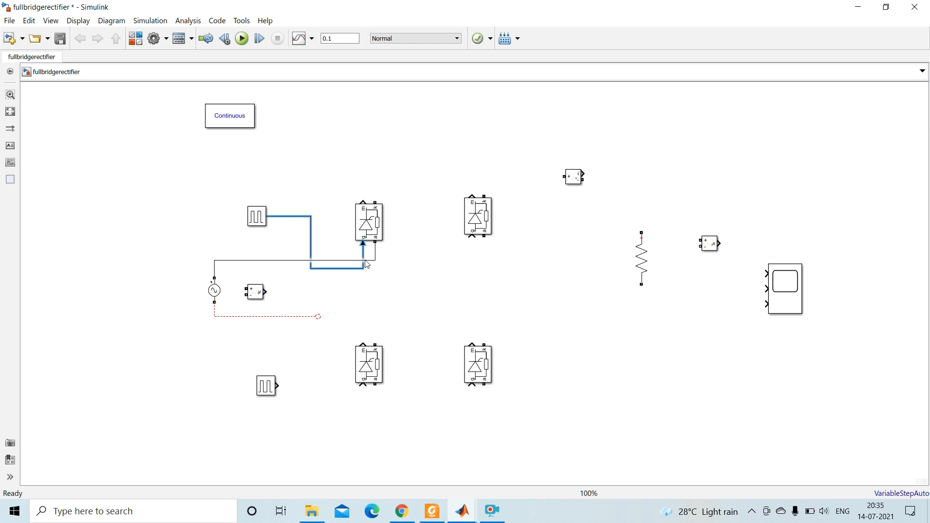
left_click(339, 260)
key("Delete")
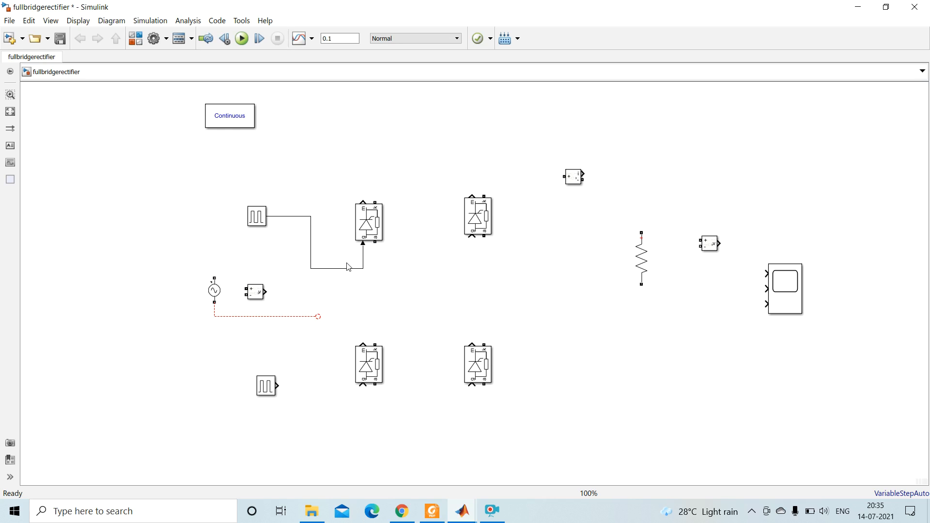
left_click(311, 316)
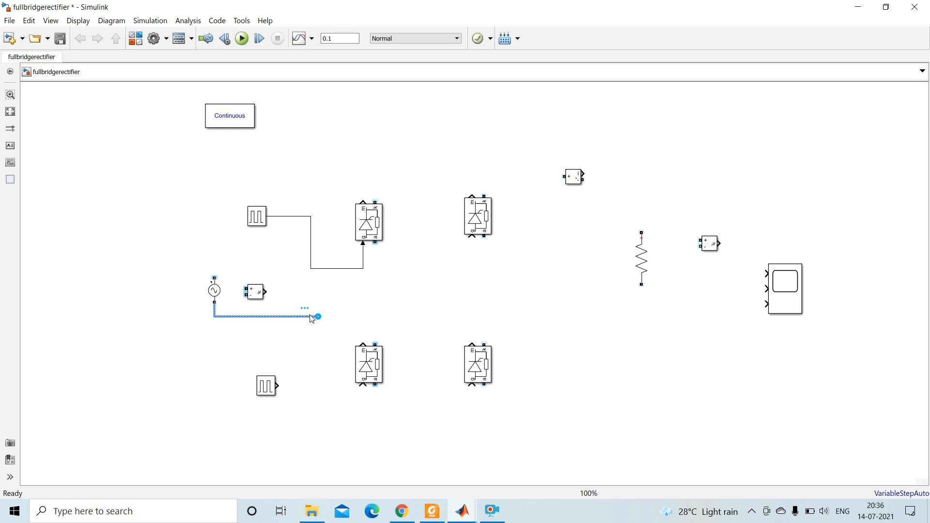
key("Delete")
Step: Wire the four thyristors into a full bridge, joining the upper cathodes and lower anodes, and move the lower common wire further down
left_click_drag(375, 345, 375, 243)
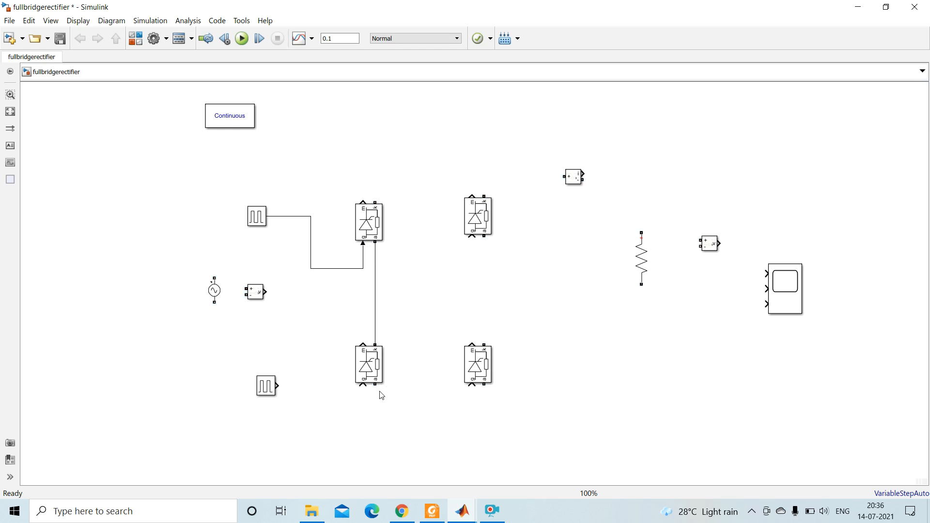
left_click_drag(375, 385, 484, 390)
left_click_drag(482, 342, 484, 237)
left_click_drag(376, 199, 447, 150)
left_click_drag(435, 392, 428, 443)
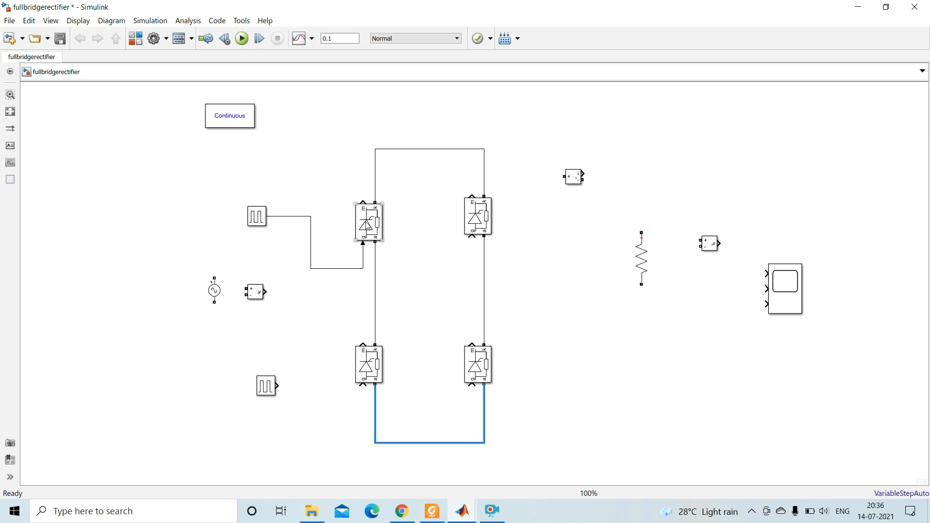
Step: Connect the upper pulse generator to the lower-right gate and the lower one to the lower-left and upper-right gates, routing the latter around the bridge
mouse_move(473, 387)
left_mouse_down()
mouse_move(470, 401)
mouse_move(452, 388)
mouse_move(417, 318)
mouse_move(361, 268)
left_mouse_up()
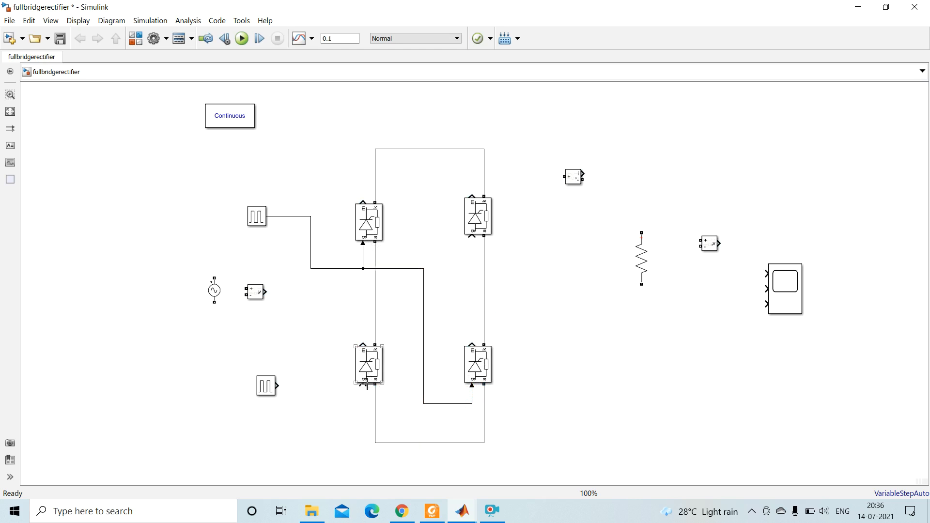
mouse_move(363, 383)
left_mouse_down()
mouse_move(355, 400)
mouse_move(277, 386)
left_mouse_up()
left_click_drag(472, 238, 318, 418)
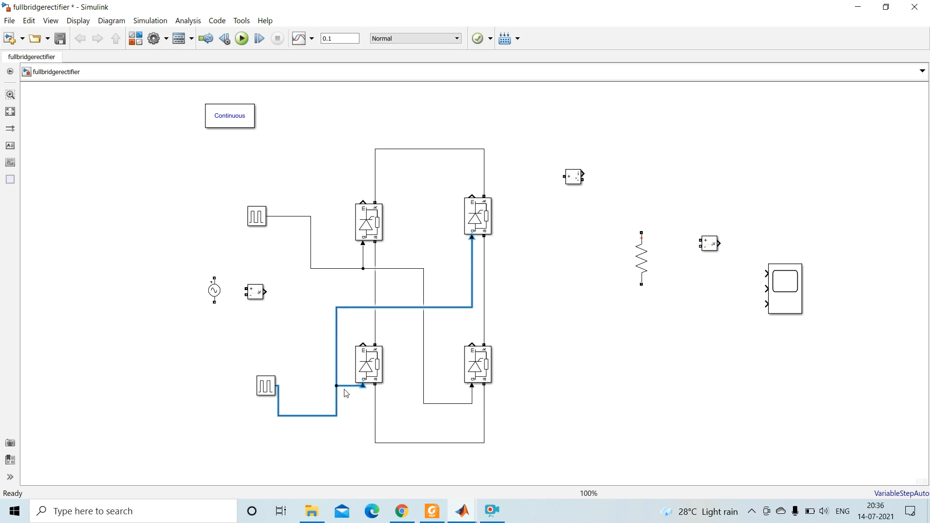
left_click_drag(390, 309, 376, 464)
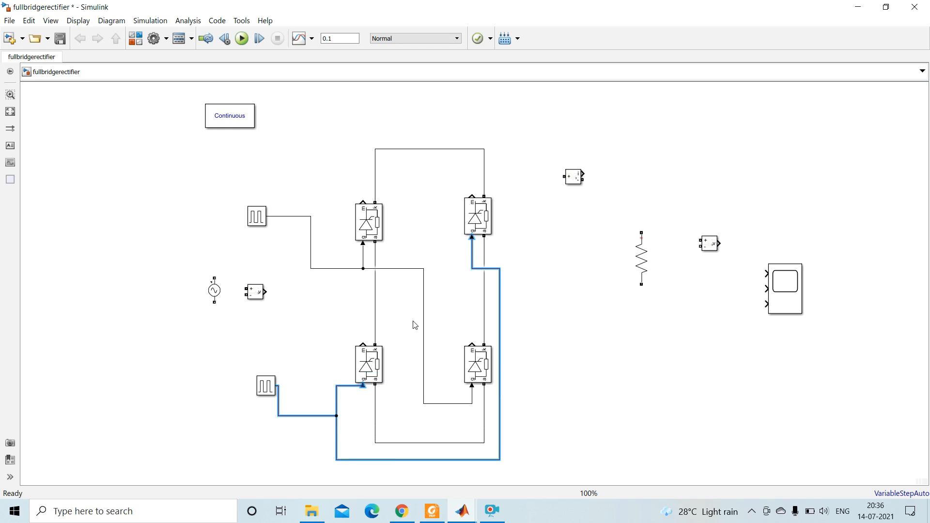
Step: Tidy the lower-left gate wire and connect the AC source's upper terminal to the left thyristor leg's midpoint, its lower terminal to the right leg's midpoint
left_click(511, 388)
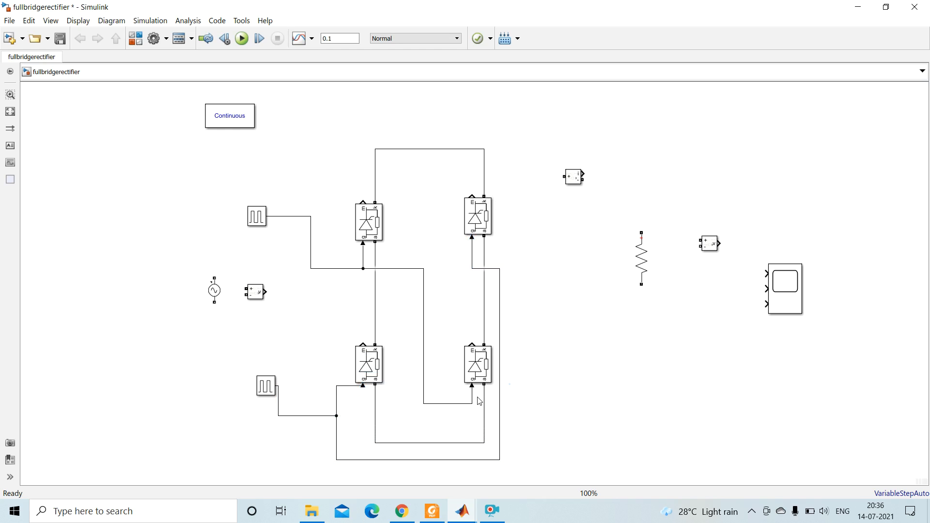
mouse_move(345, 387)
left_mouse_down()
mouse_move(346, 379)
mouse_move(349, 404)
left_mouse_up()
mouse_move(218, 292)
left_mouse_down()
mouse_move(225, 310)
mouse_move(226, 293)
mouse_move(290, 277)
mouse_move(375, 297)
left_mouse_up()
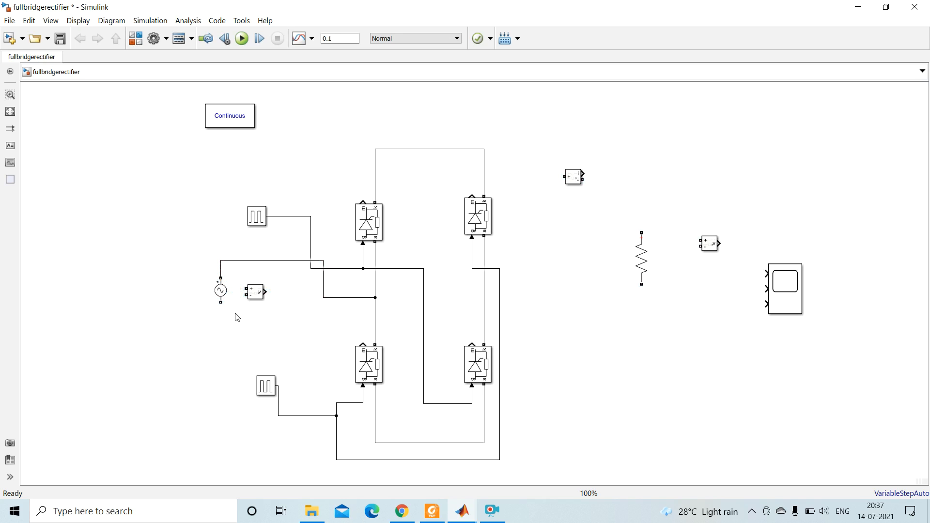
mouse_move(220, 301)
left_mouse_down()
mouse_move(240, 328)
mouse_move(337, 343)
mouse_move(413, 327)
mouse_move(483, 325)
left_mouse_up()
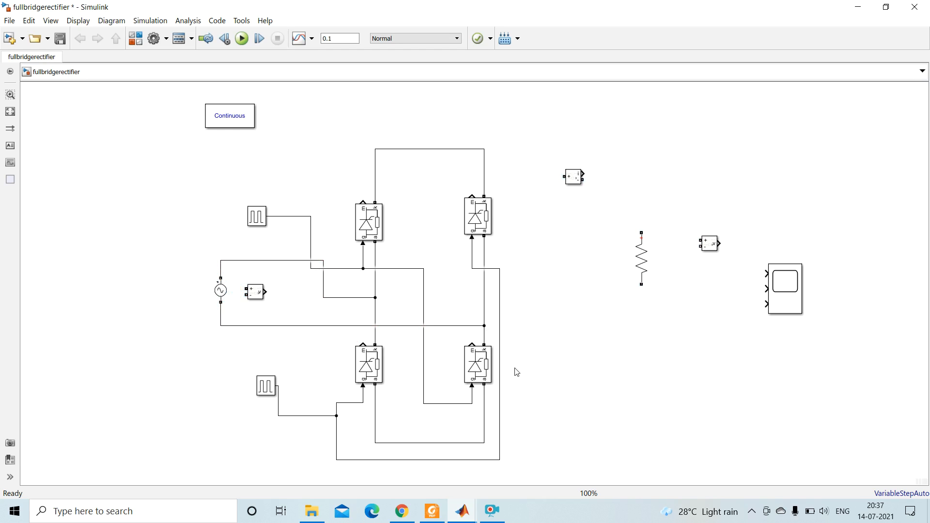
Step: Reroute the upper pulse generator's wire clear of the source wire and connect the left voltage measurement block across the AC source
left_click(312, 266)
left_click_drag(311, 266, 339, 251)
left_click(547, 230)
left_click_drag(246, 288, 221, 310)
Step: Wire the load resistor's upper end to the bridge's common cathode line and its lower end to the common anode line
left_click_drag(642, 233, 485, 154)
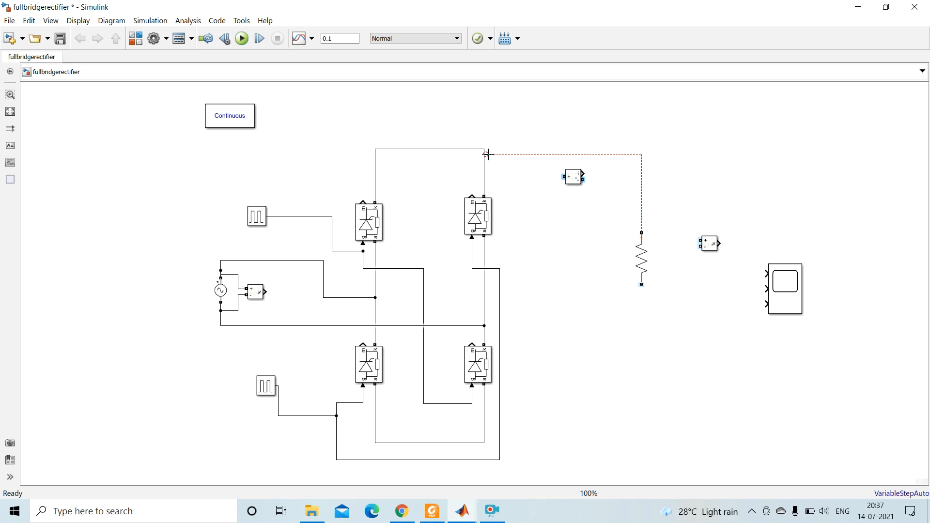
left_click(642, 286)
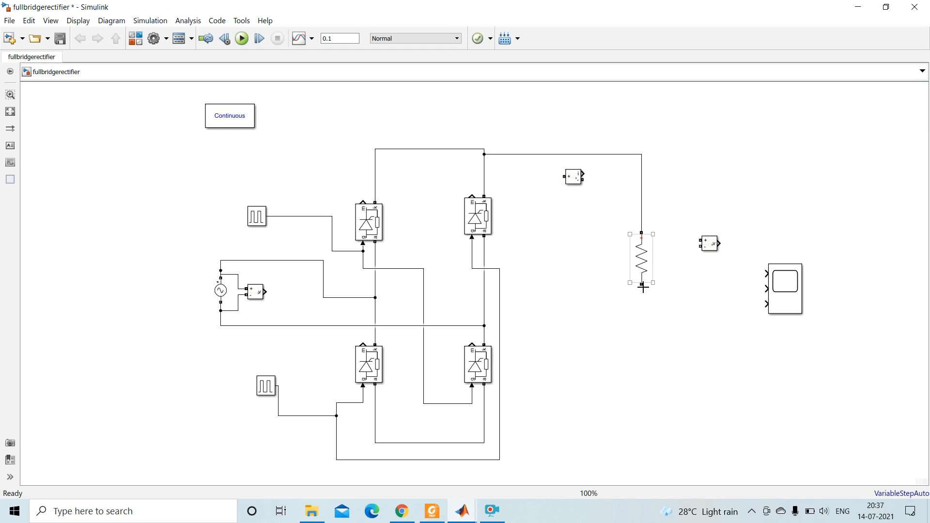
left_click_drag(641, 285, 480, 428)
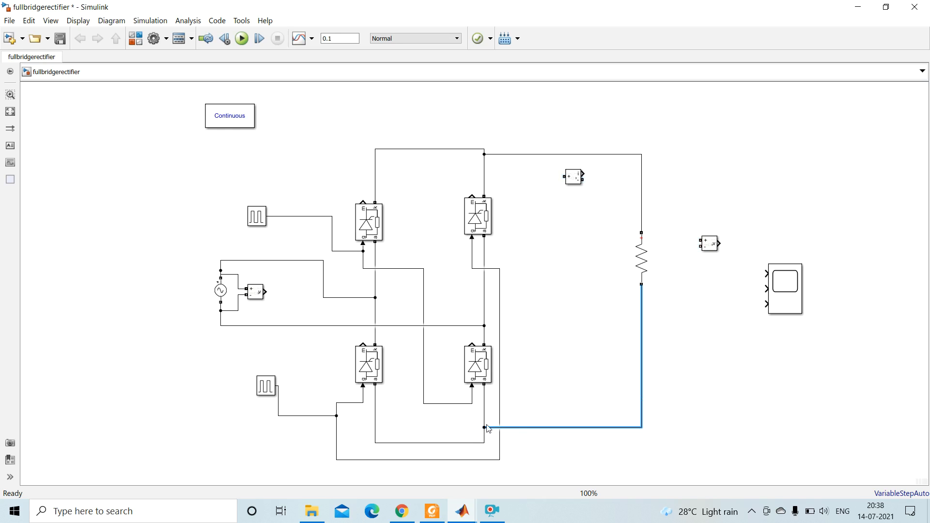
left_click(751, 364)
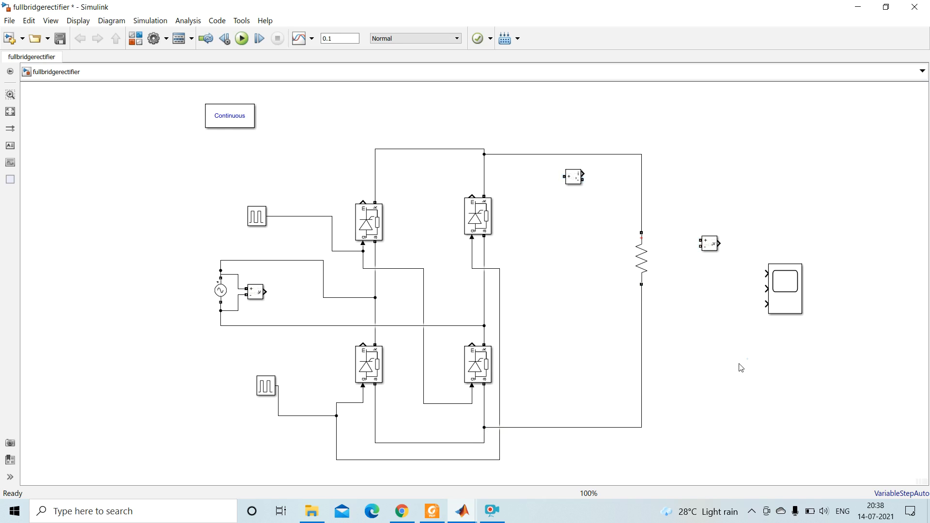
Step: Replace the resistor's upper wire with a connection through the current measurement block, placing it in series between the bridge's cathodes and the resistor
left_click(572, 154)
key("Delete")
mouse_move(564, 176)
left_mouse_down()
mouse_move(536, 152)
mouse_move(486, 152)
mouse_move(473, 139)
mouse_move(492, 145)
mouse_move(484, 162)
left_mouse_up()
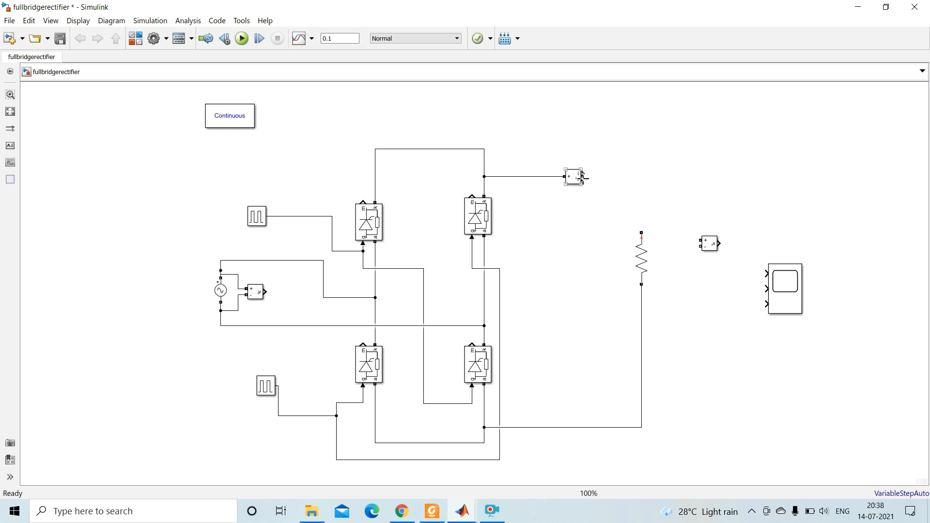
left_click_drag(581, 183, 586, 193)
left_click(580, 181)
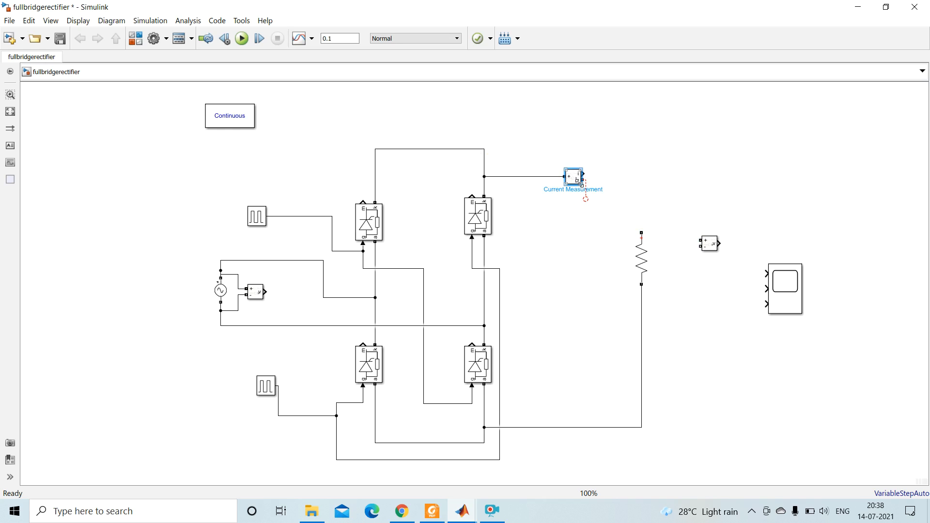
left_click_drag(580, 183, 641, 231)
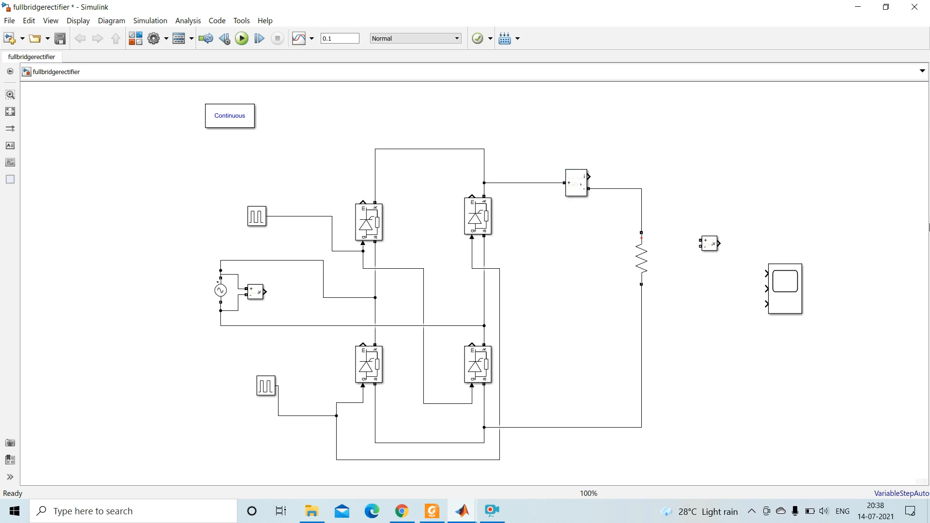
Step: Connect the right voltage measurement block's positive and negative inputs across the load resistor
left_click(710, 249)
left_click_drag(701, 240, 642, 222)
left_click_drag(701, 246, 644, 310)
Step: Move the scope up and wire the source voltage, load voltage and load current outputs to its first, second and third inputs
left_click_drag(785, 292, 784, 230)
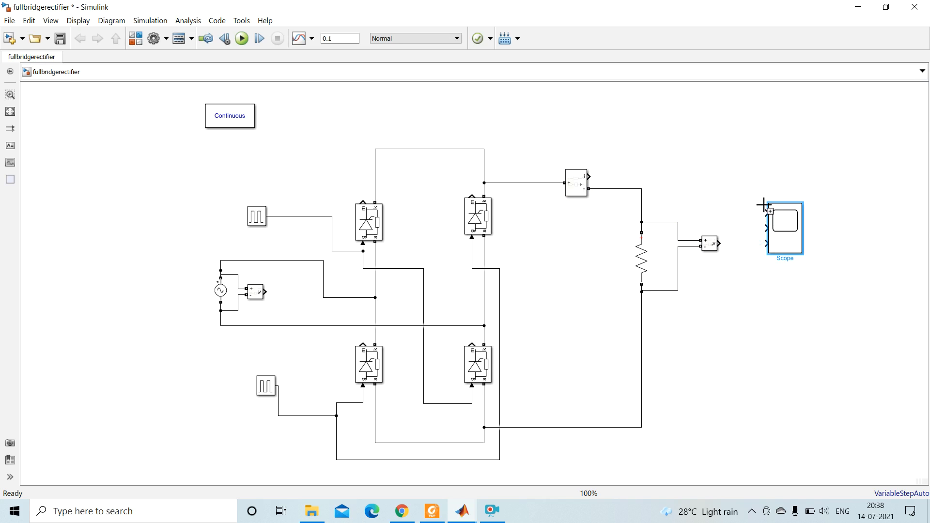
left_click_drag(765, 214, 261, 292)
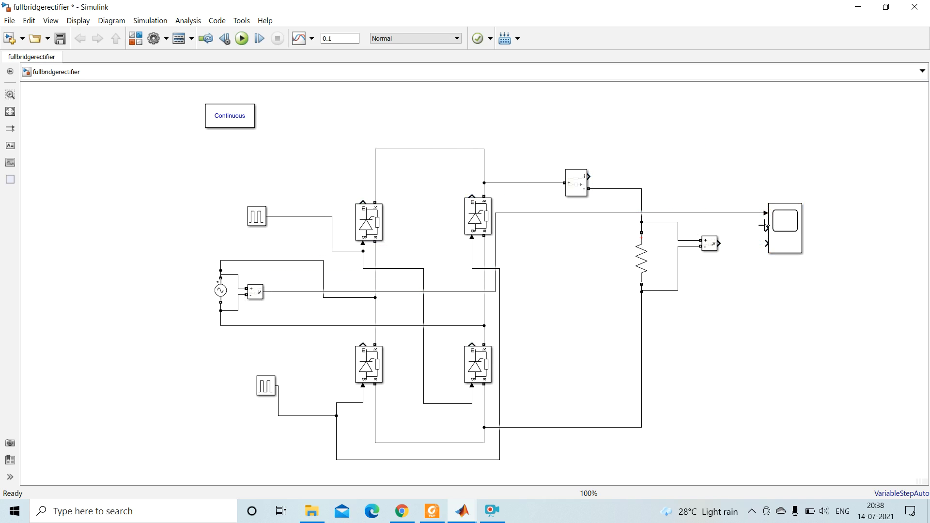
left_click_drag(766, 227, 721, 244)
left_click(767, 247)
left_click(754, 253)
left_click_drag(766, 242, 593, 176)
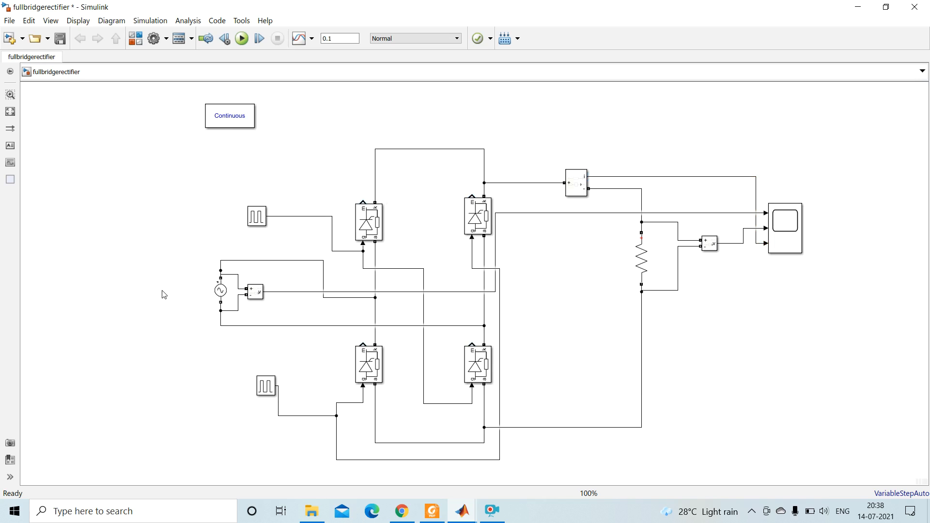
Step: Review the block parameters of the AC voltage source and of each of the four thyristors
double_click(219, 293)
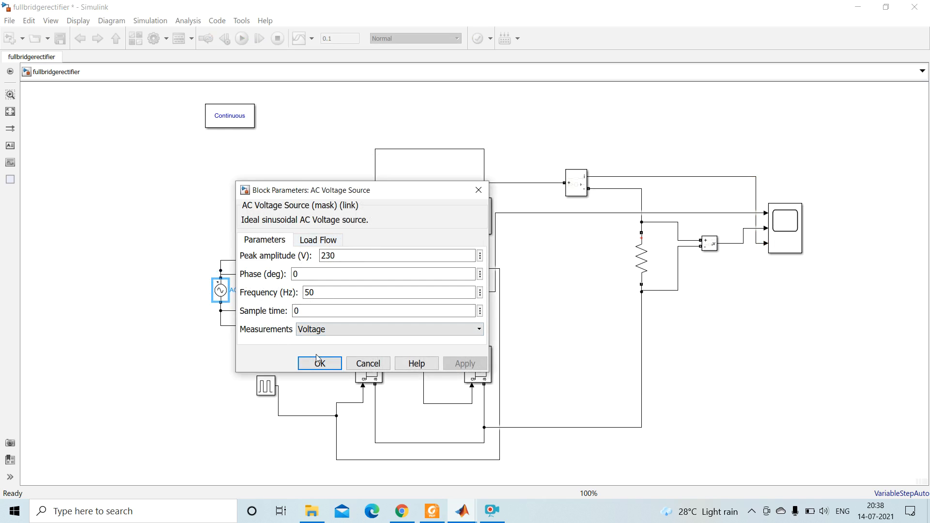
left_click(335, 363)
left_click(368, 229)
double_click(368, 228)
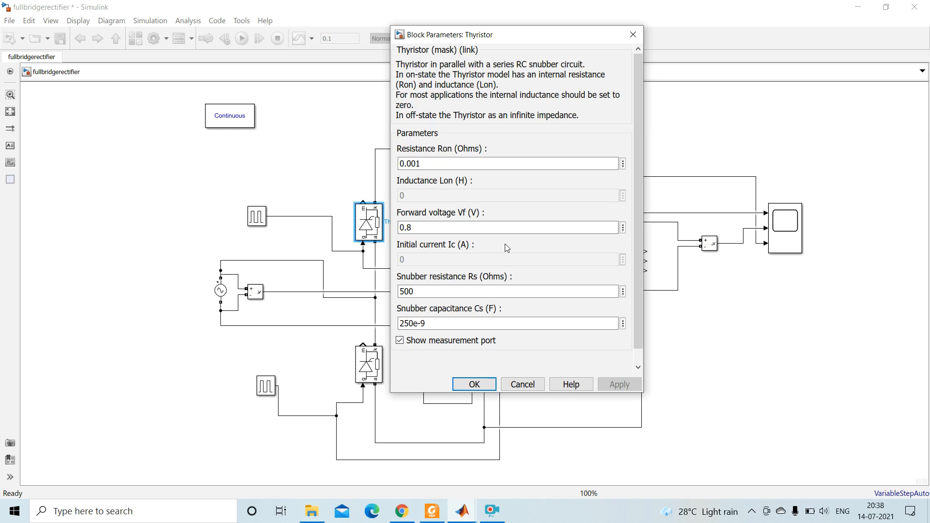
left_click(524, 386)
double_click(488, 231)
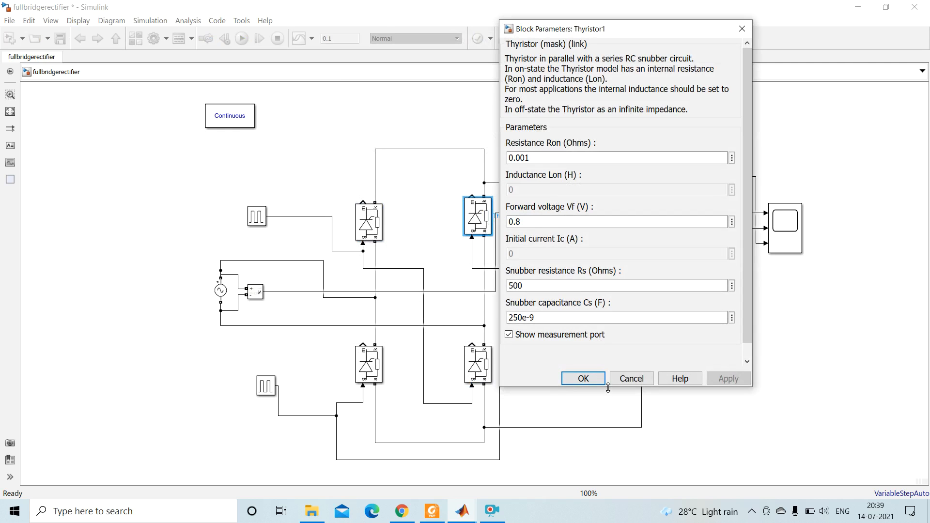
left_click(627, 379)
double_click(485, 371)
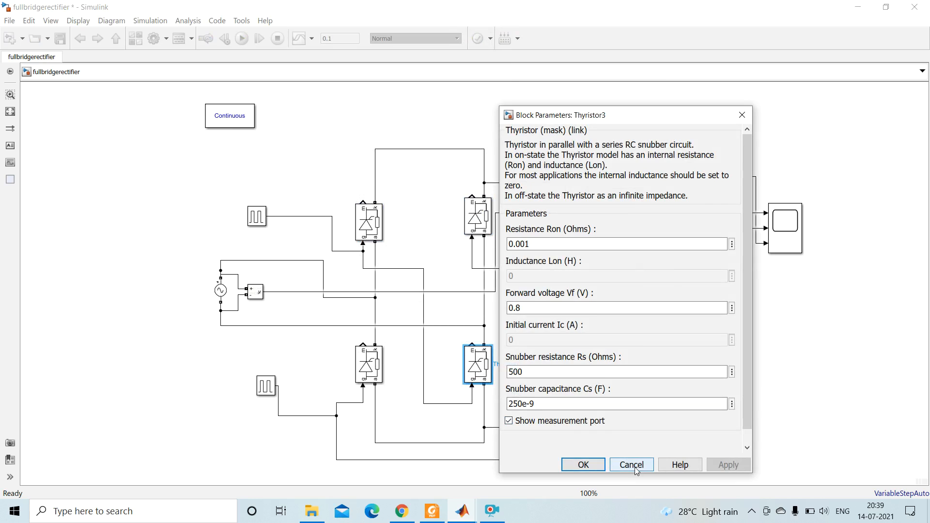
left_click(636, 467)
double_click(372, 369)
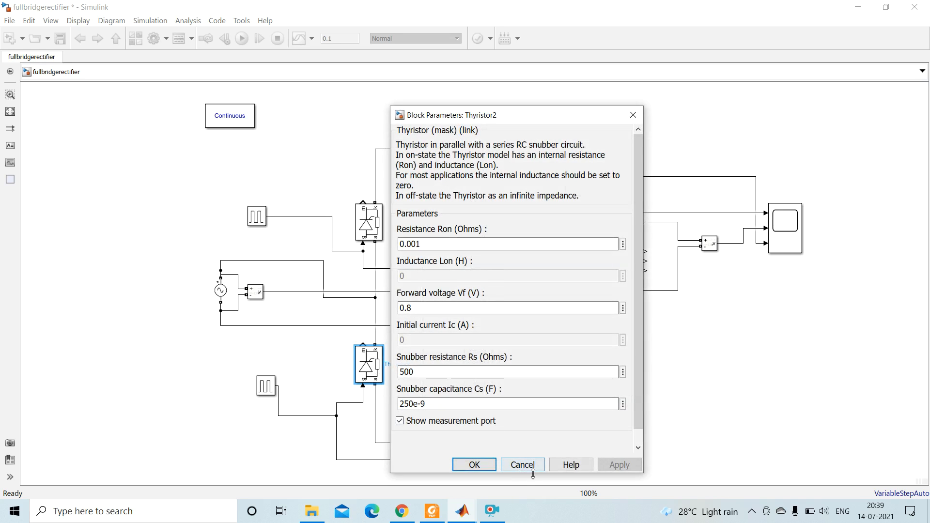
left_click(535, 465)
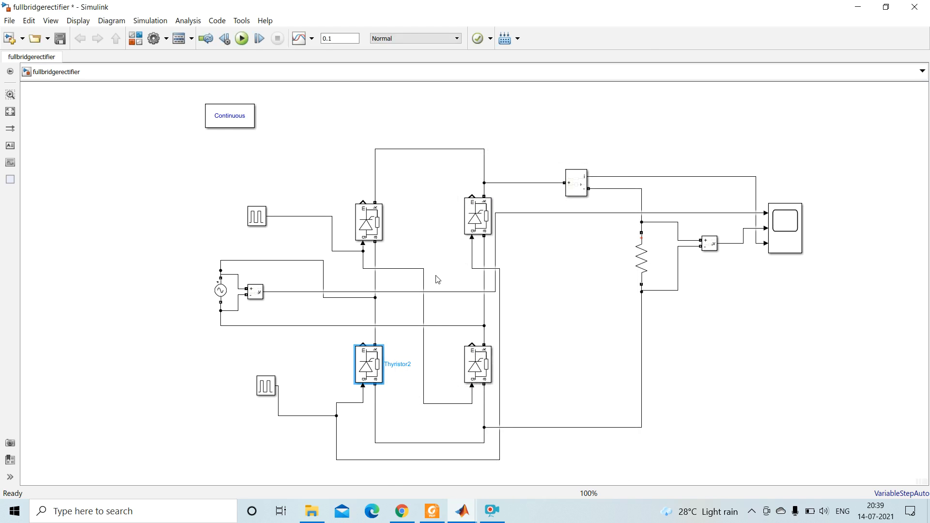
Step: Review the amplitude, period, pulse width and phase delay settings of both pulse generators
double_click(258, 220)
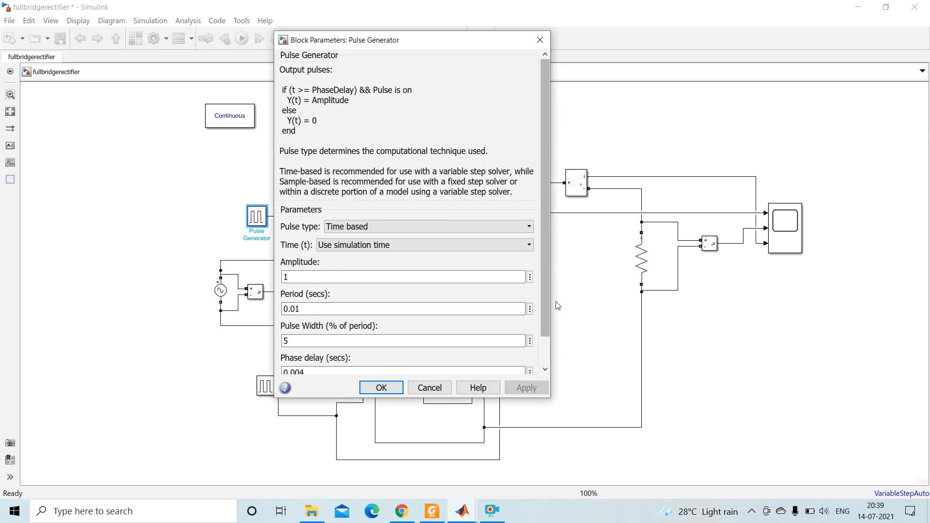
left_click_drag(542, 304, 540, 339)
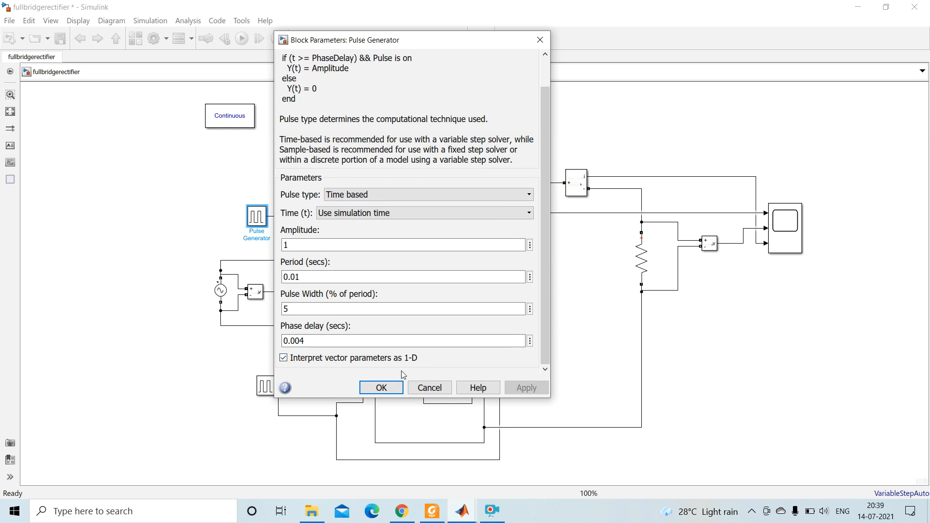
left_click(429, 388)
left_click(265, 391)
double_click(266, 387)
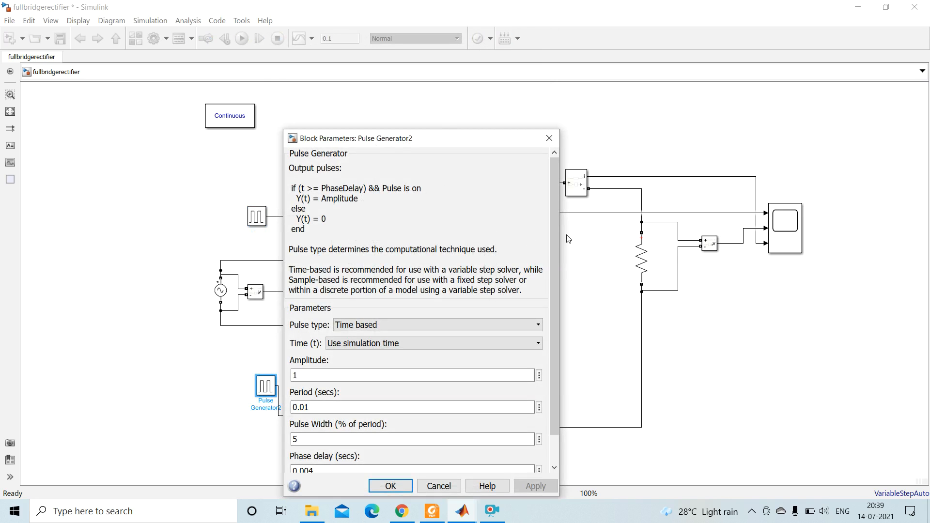
left_click_drag(554, 234, 543, 284)
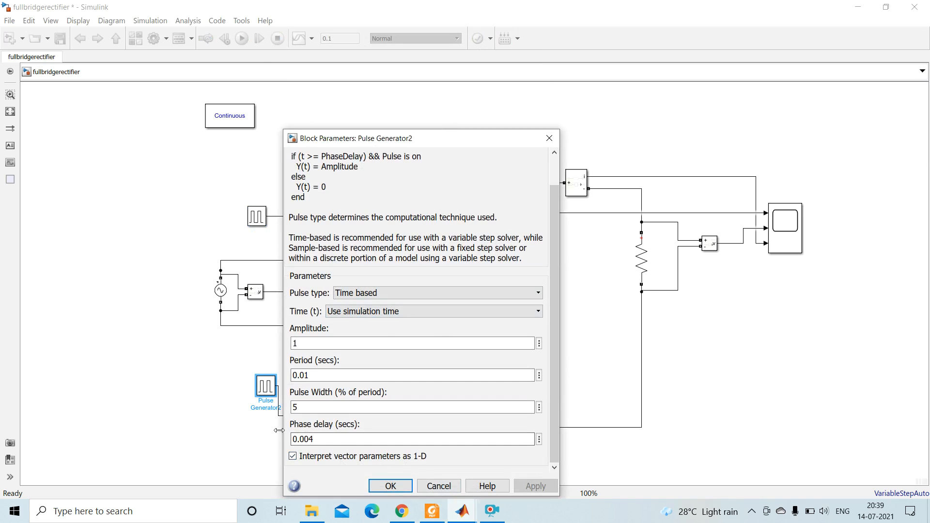
left_click(438, 486)
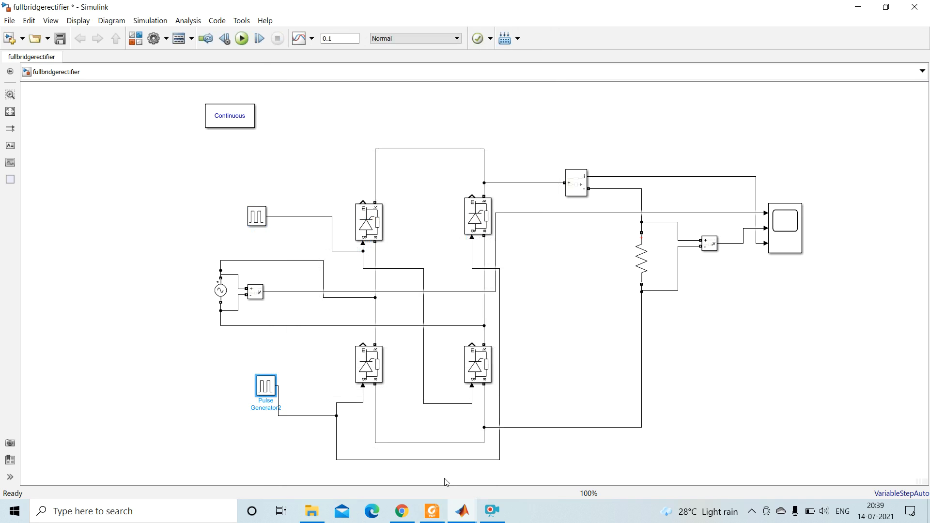
Step: Review the branch type and resistance of the Series RLC Branch load
left_click(646, 265)
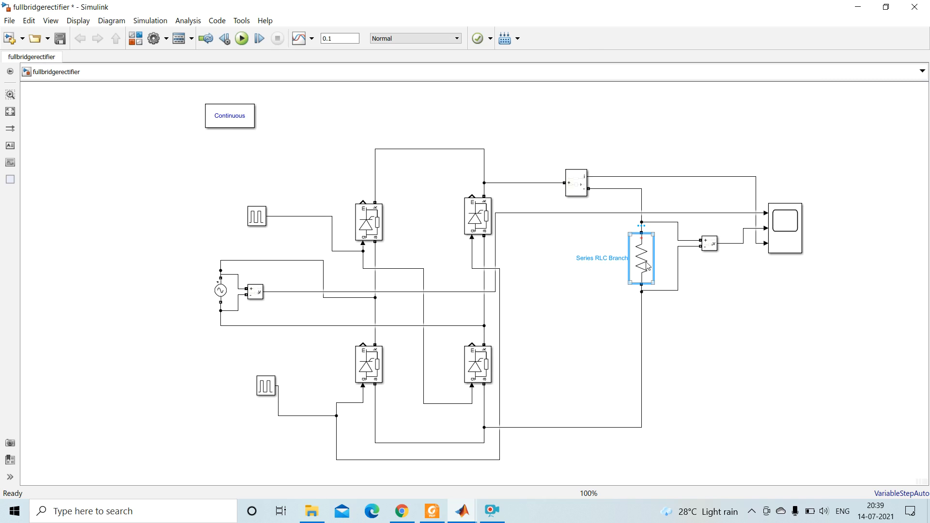
double_click(647, 265)
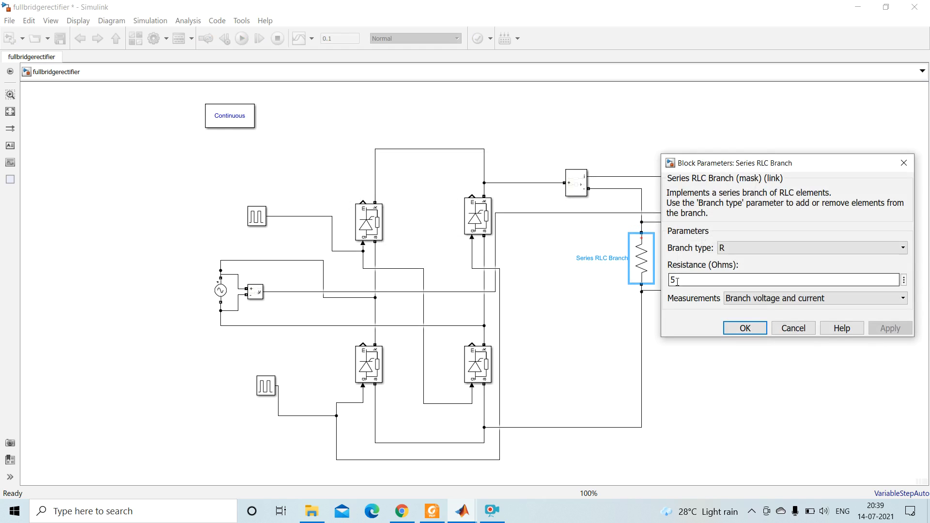
left_click(735, 252)
left_click(735, 254)
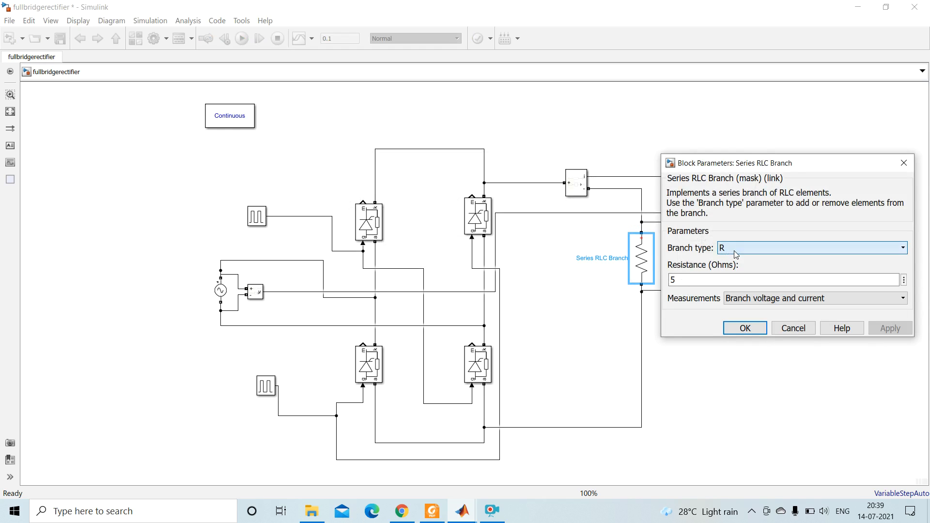
left_click(792, 329)
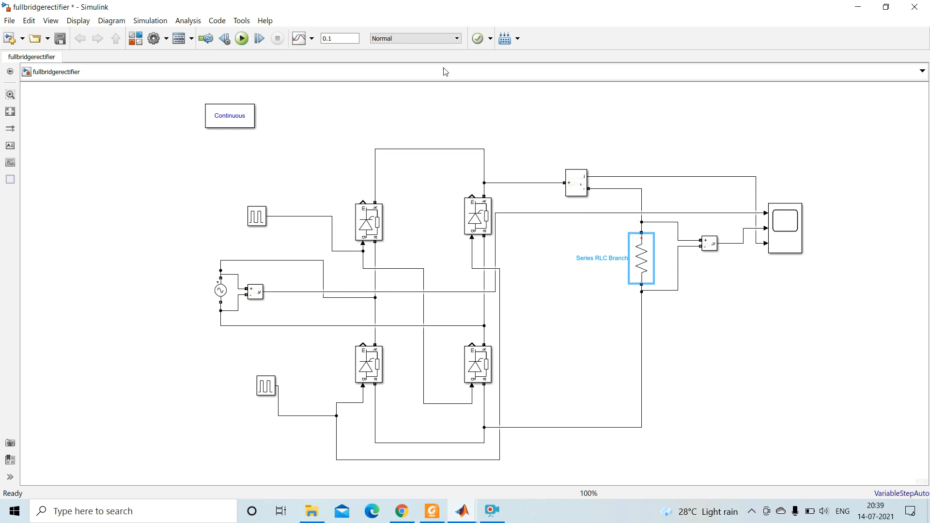
Step: Run the simulation of the completed rectifier model with the resistive load
left_click(216, 118)
left_click(272, 112)
left_click(244, 41)
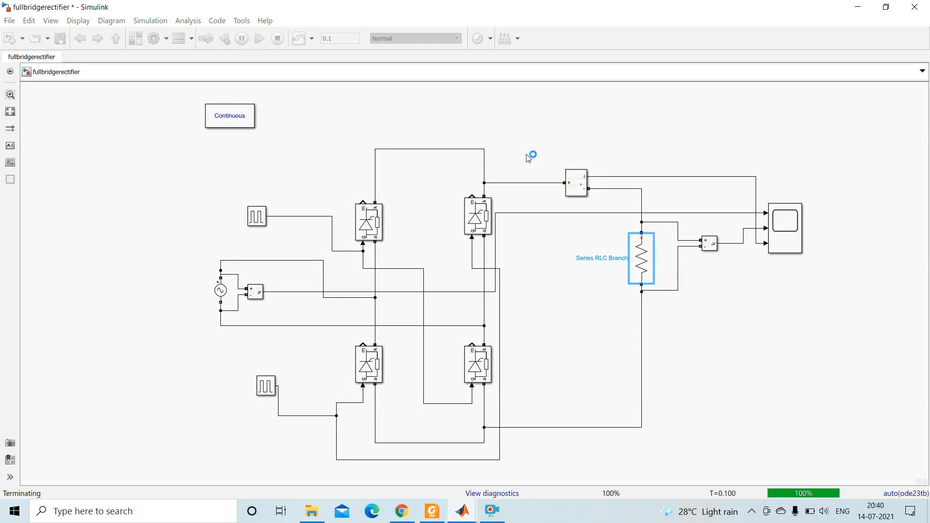
left_click(812, 329)
Step: Examine the source voltage, load voltage and load current waveforms in the maximized scope window, closing it when finished
left_click(794, 243)
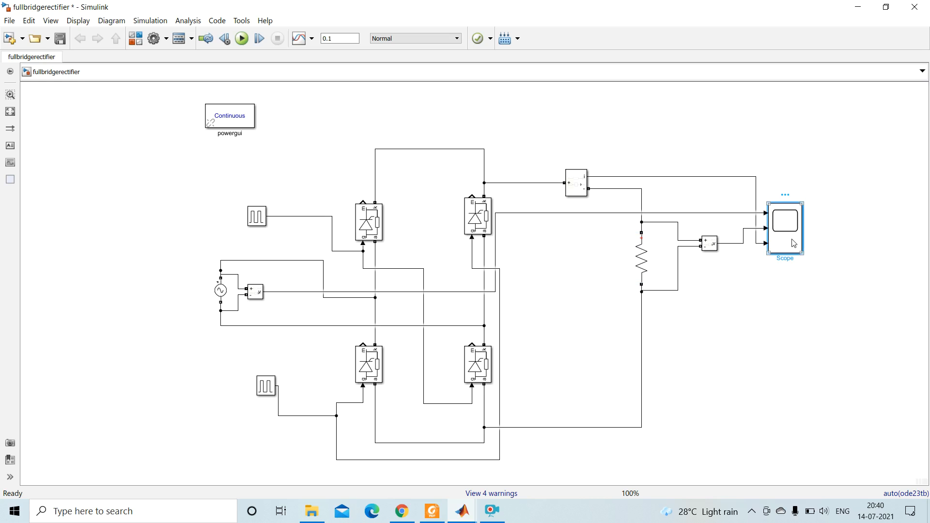
double_click(793, 244)
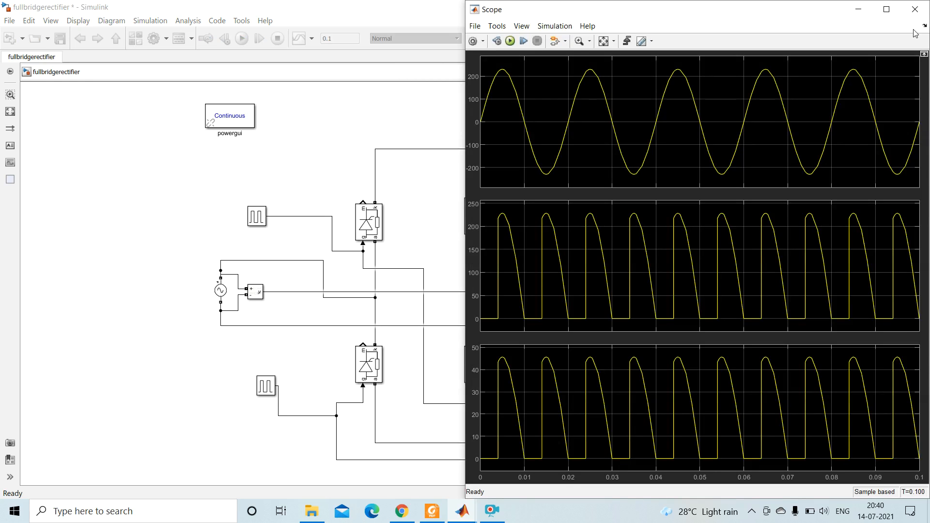
left_click(886, 9)
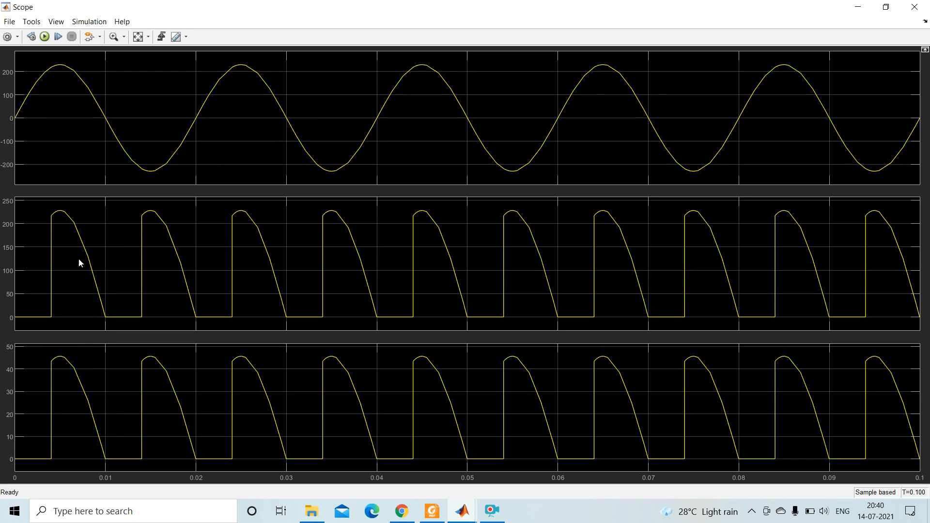
left_click(914, 7)
Step: Change the Series RLC Branch load's branch type to L and apply the change
double_click(633, 266)
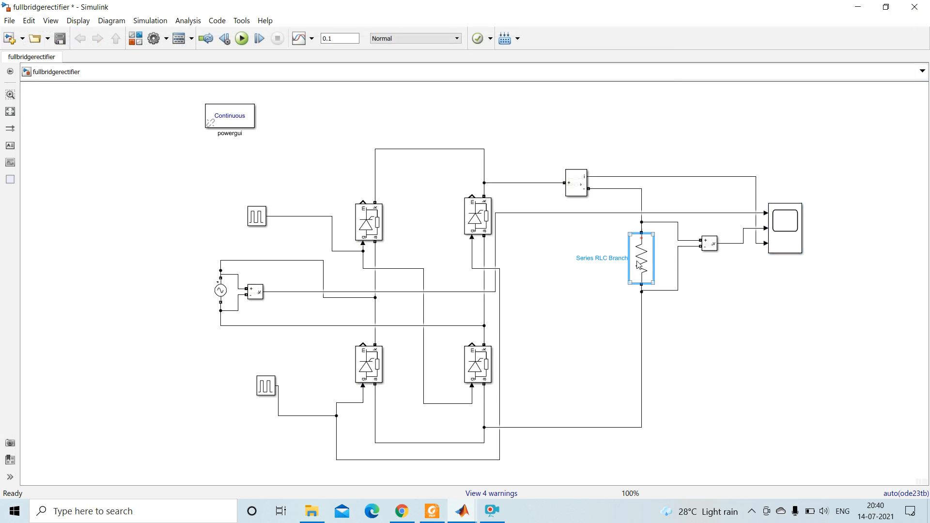
left_click(753, 251)
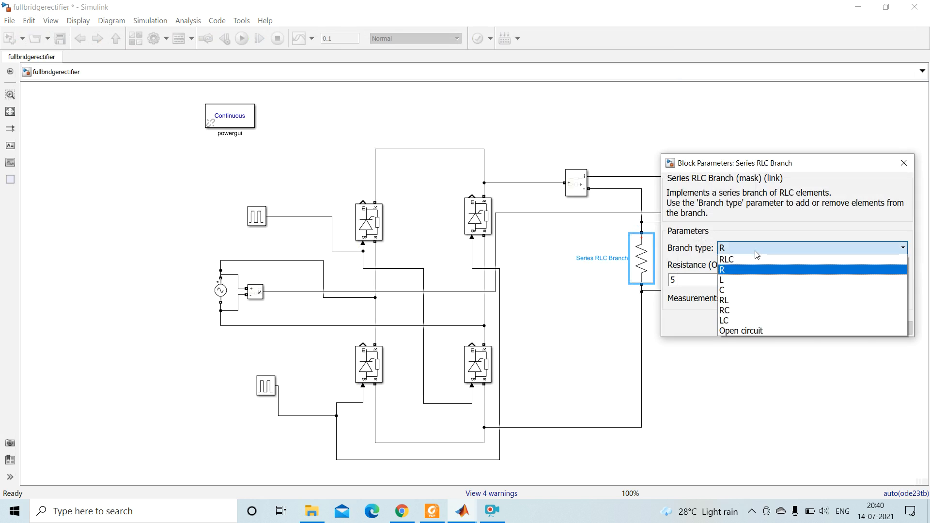
left_click(750, 301)
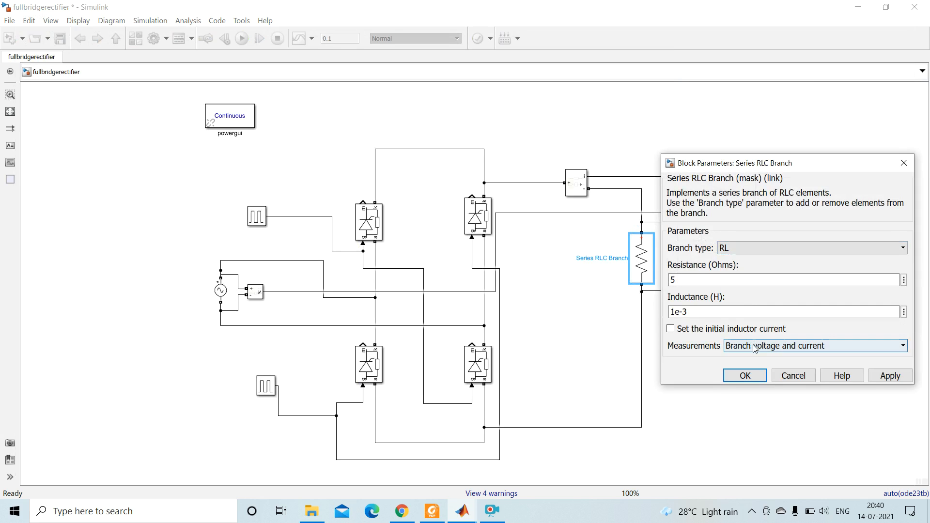
left_click(747, 250)
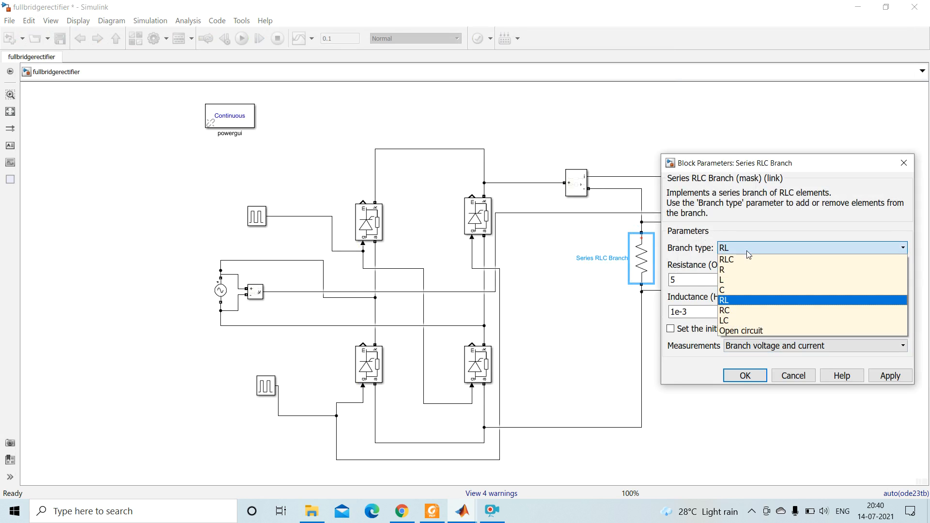
left_click(736, 281)
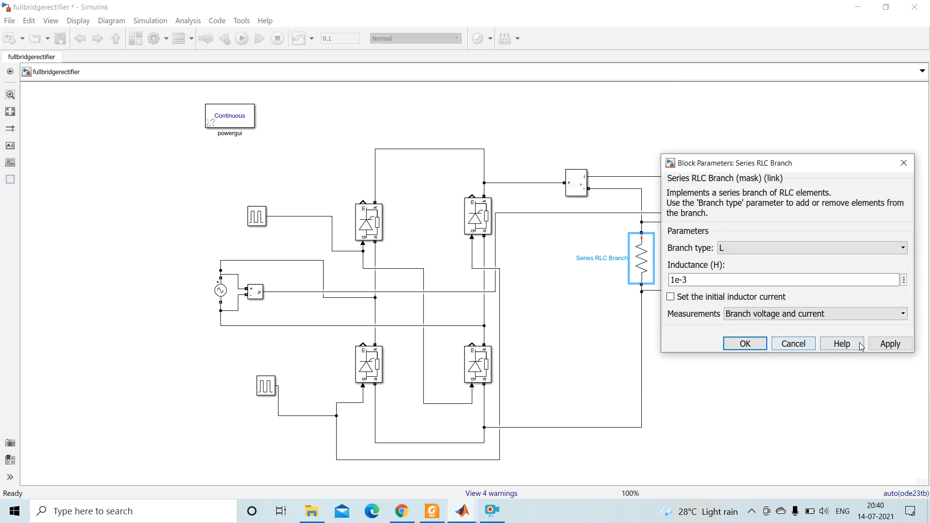
left_click(886, 345)
left_click(740, 345)
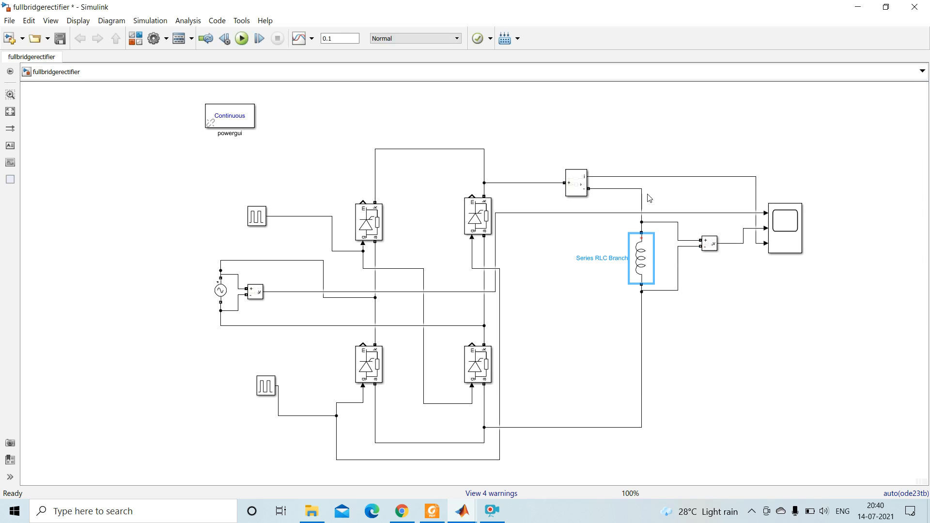
Step: Run the simulation with the inductive load and examine the source voltage, load voltage and load current waveforms in the scope
left_click(242, 39)
double_click(794, 237)
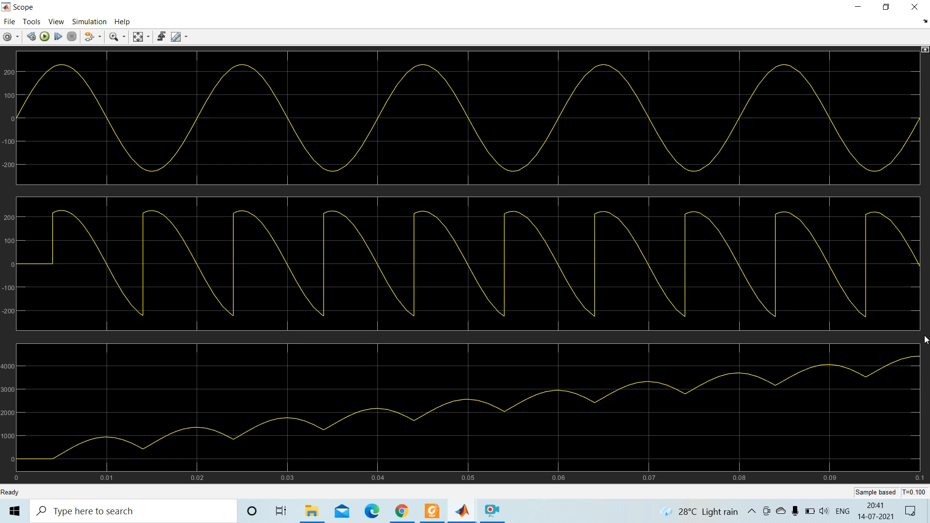
left_click(914, 6)
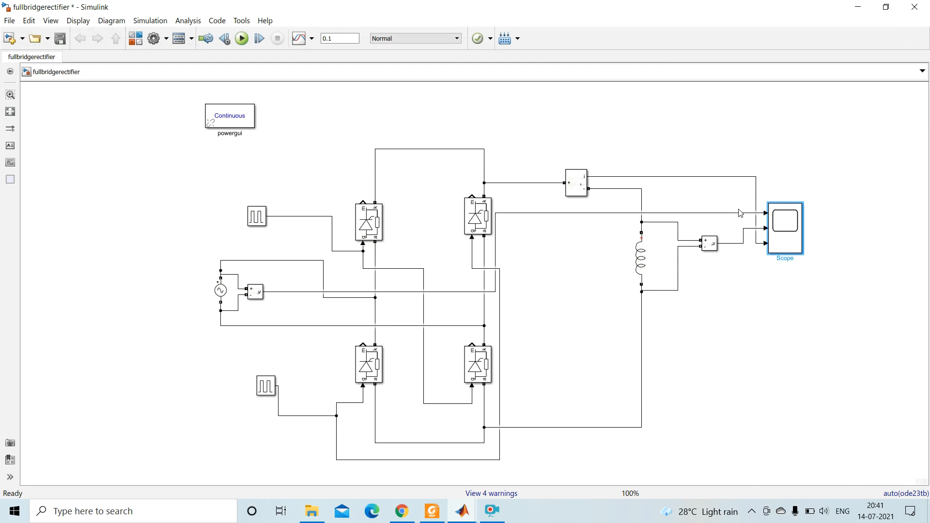
left_click(770, 332)
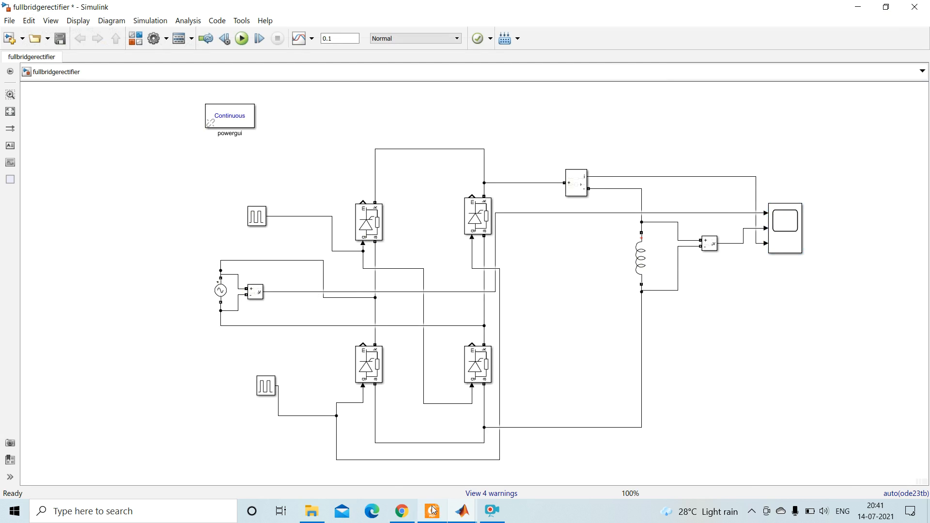
Step: Switch to Foxit Reader and review the experiment 11 write-up from the powergui entry through the thyristor, pulse generator and RLC parameters to the conclusion
mouse_move(433, 510)
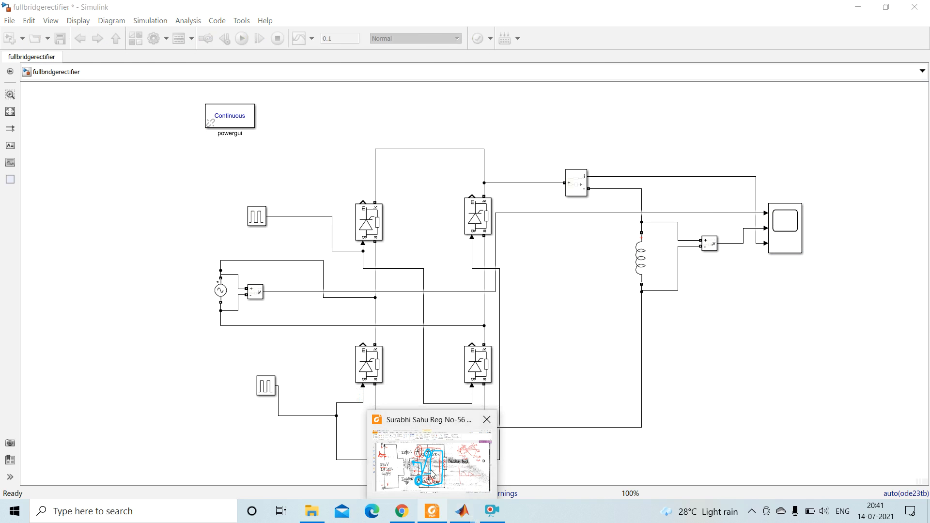
left_click(432, 510)
scroll(554, 323, "down", 5)
scroll(553, 323, "down", 5)
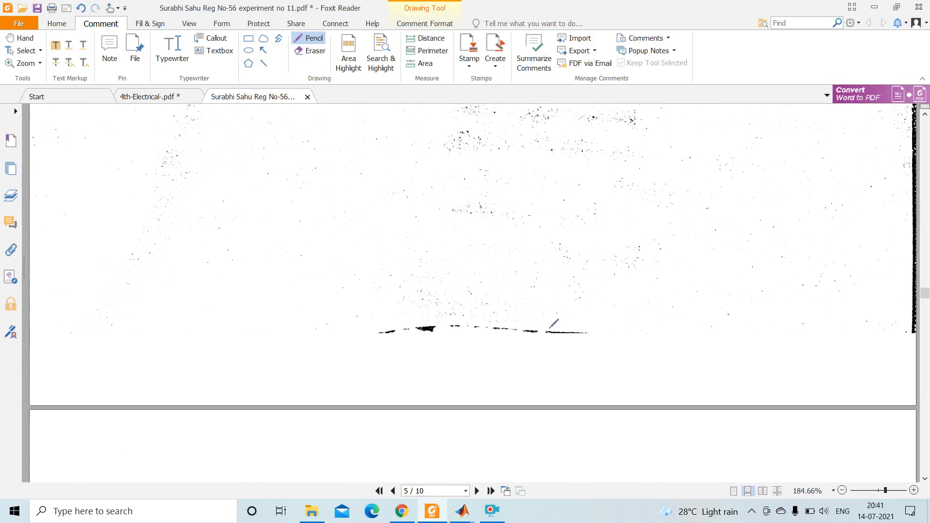
scroll(557, 323, "down", 10)
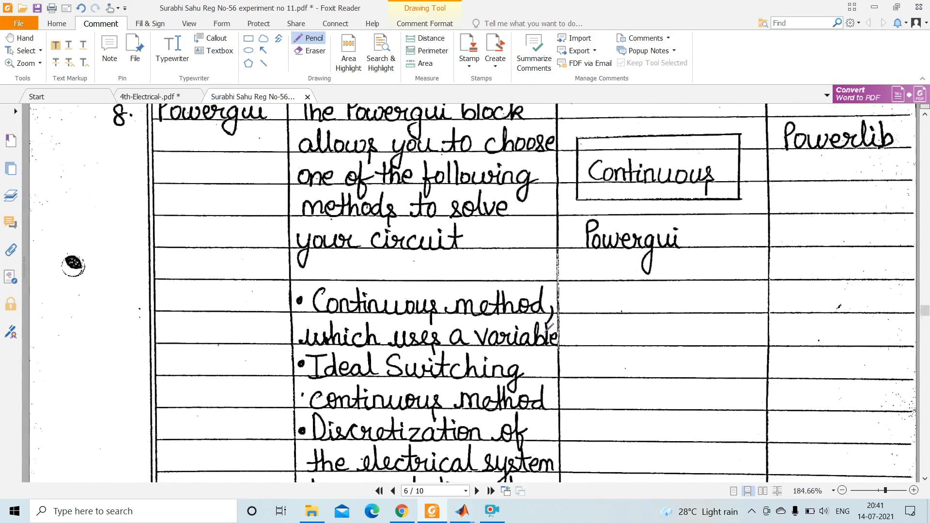
scroll(549, 326, "down", 10)
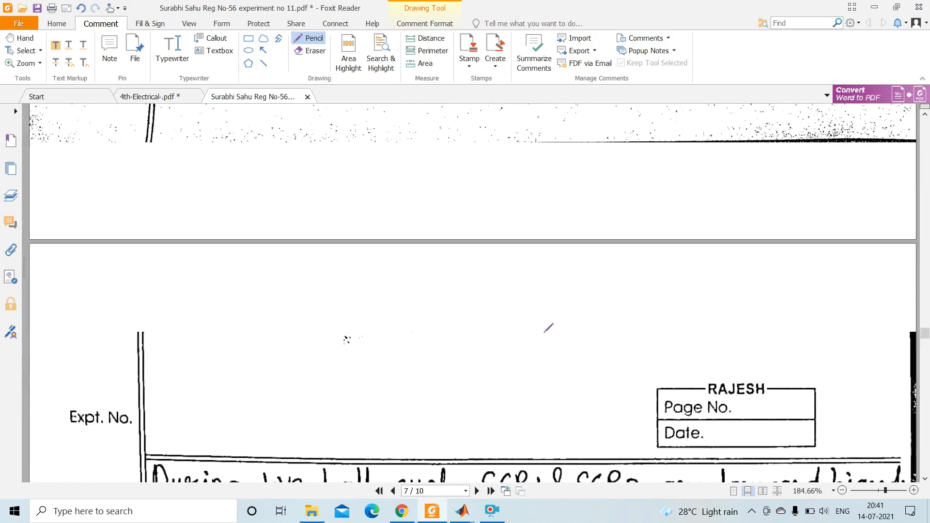
scroll(542, 330, "down", 10)
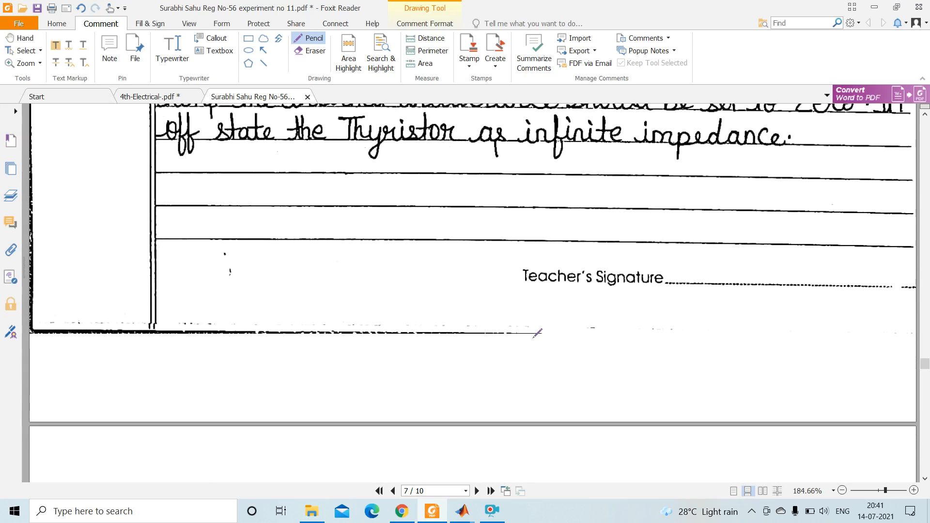
scroll(537, 334, "down", 10)
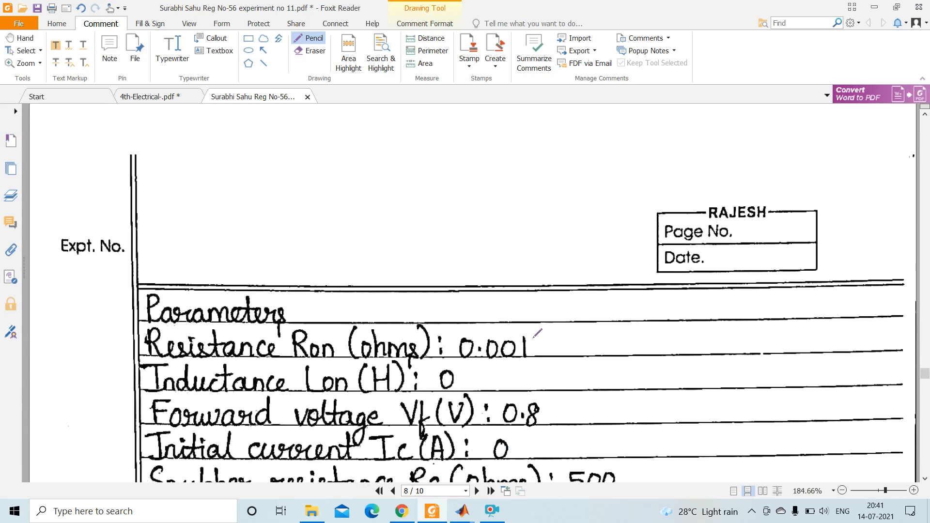
scroll(537, 333, "down", 3)
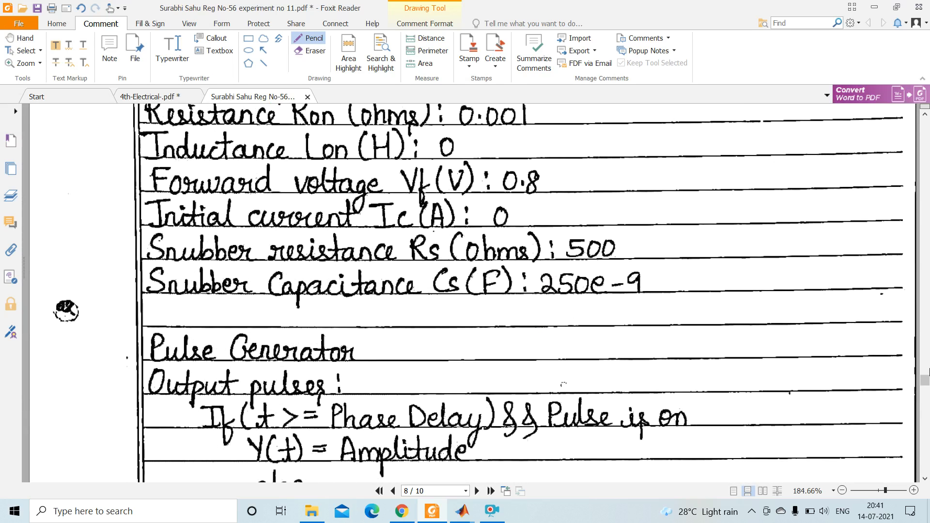
scroll(668, 262, "down", 5)
scroll(669, 262, "down", 2)
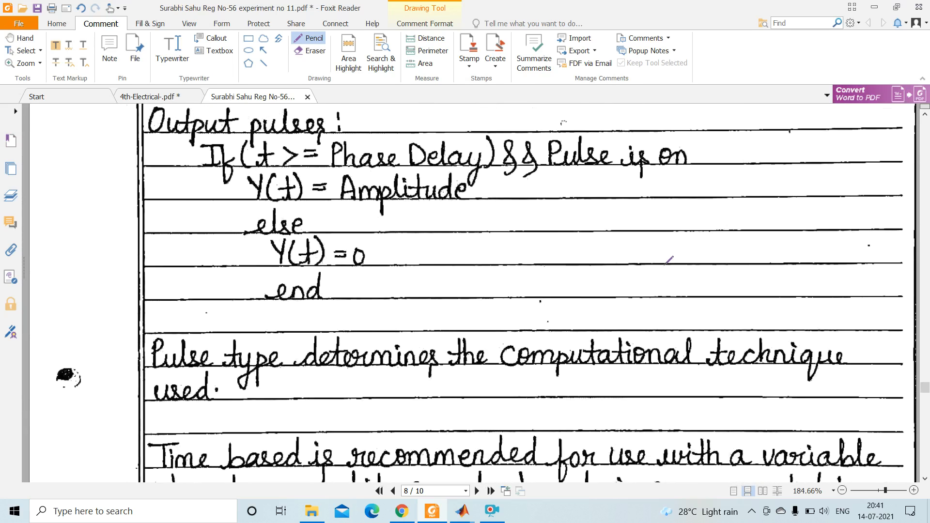
scroll(669, 260, "down", 6)
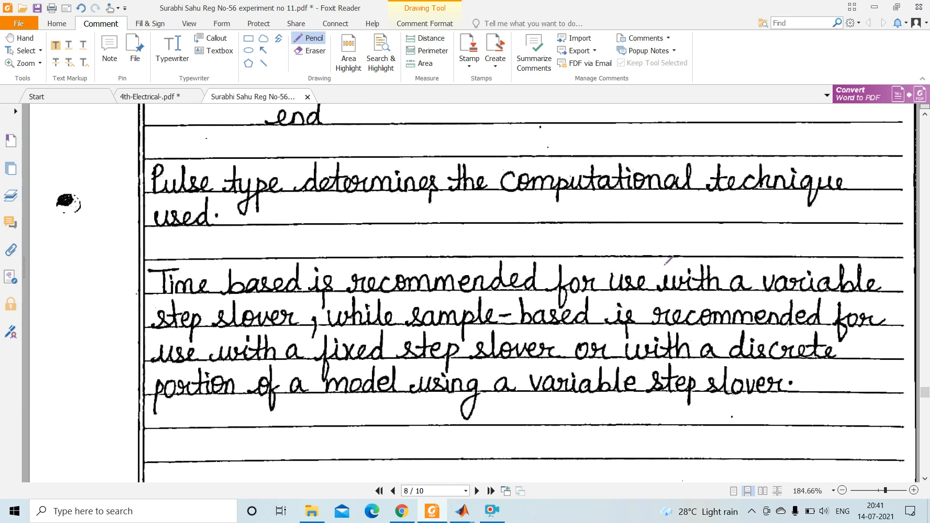
scroll(659, 261, "down", 13)
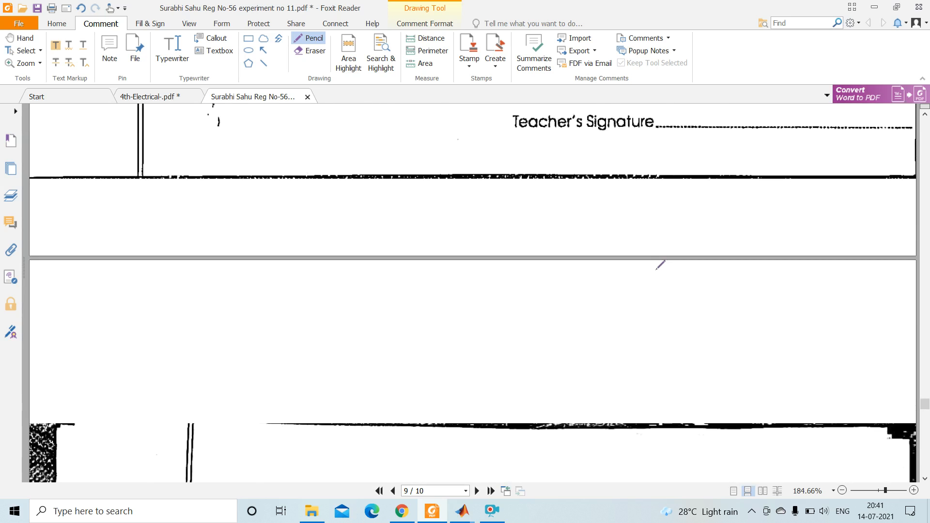
scroll(658, 262, "down", 10)
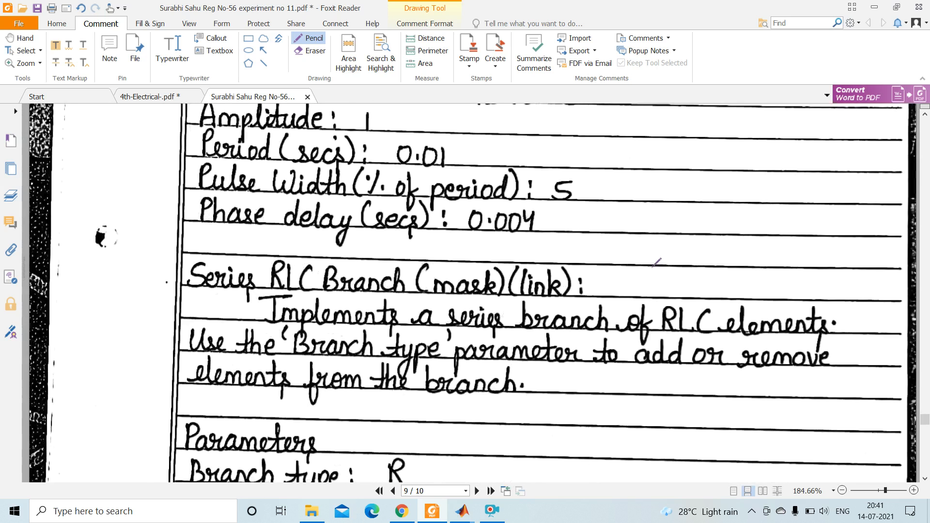
scroll(657, 262, "down", 2)
scroll(657, 263, "down", 10)
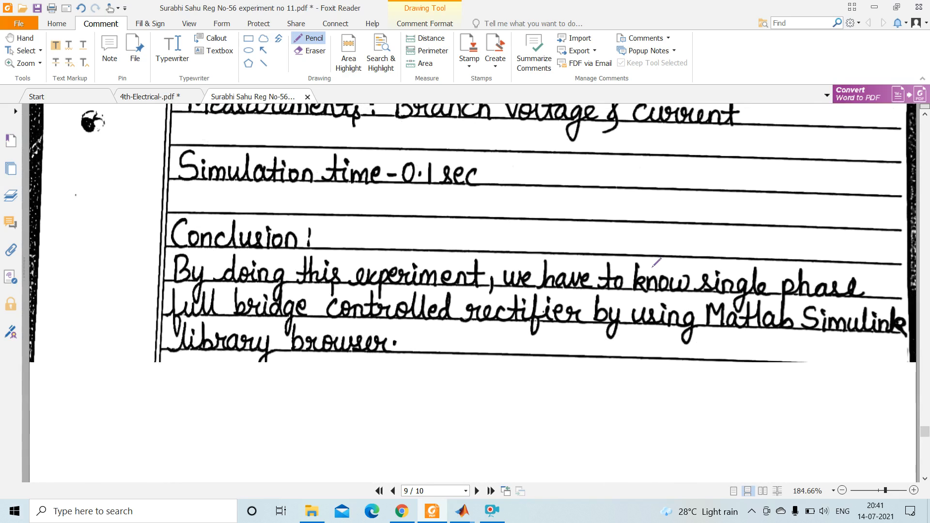
Step: Examine the Simulation Block Diagram of the rectifier on page 10 of the write-up
scroll(657, 262, "down", 7)
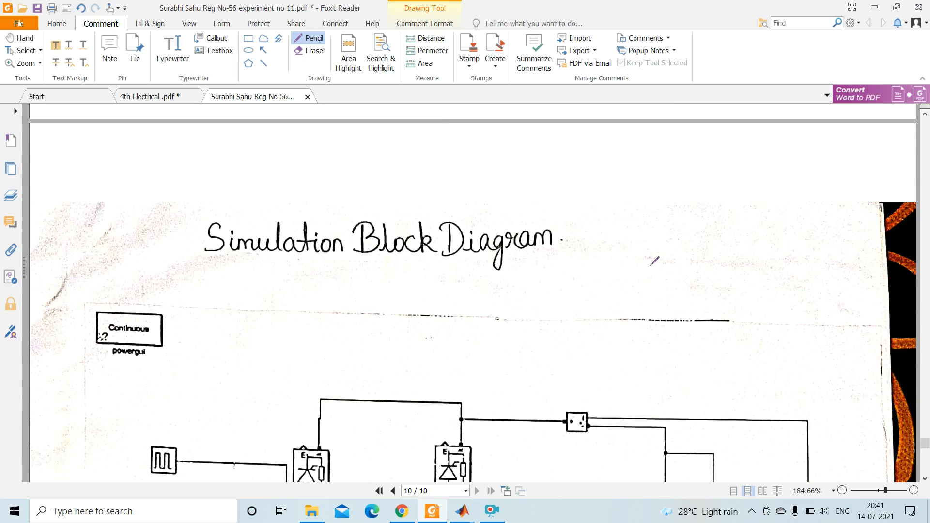
scroll(654, 261, "down", 3)
scroll(654, 261, "down", 12)
scroll(654, 262, "up", 8)
scroll(653, 261, "up", 1)
scroll(654, 261, "down", 1)
scroll(654, 261, "down", 1)
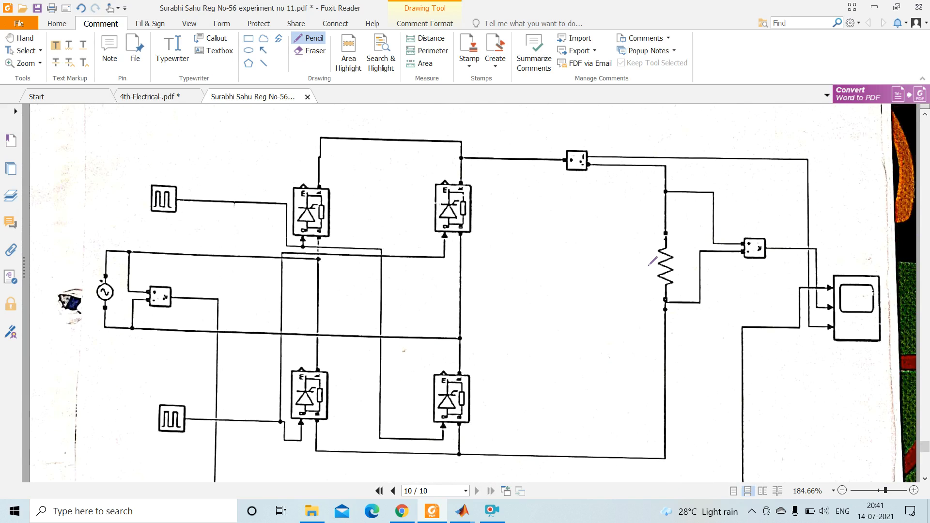
scroll(653, 261, "up", 7)
scroll(653, 261, "down", 4)
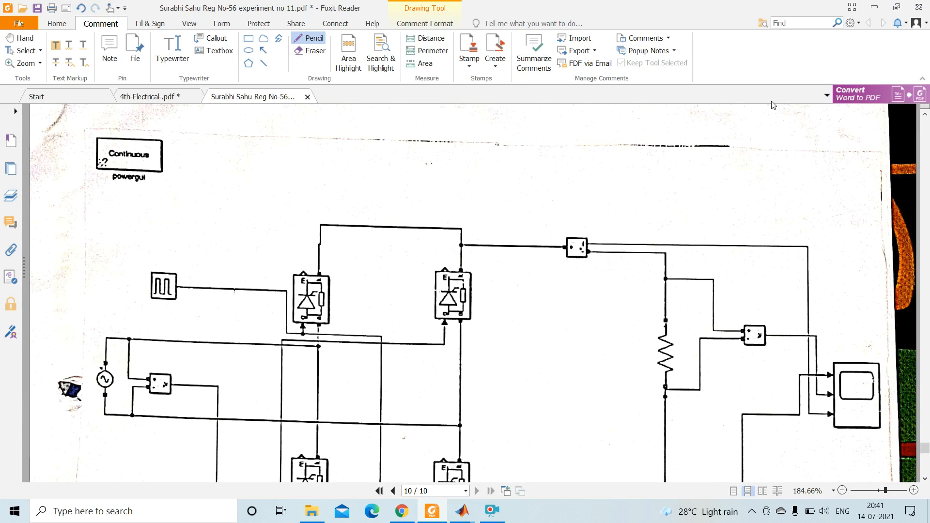
left_click(925, 480)
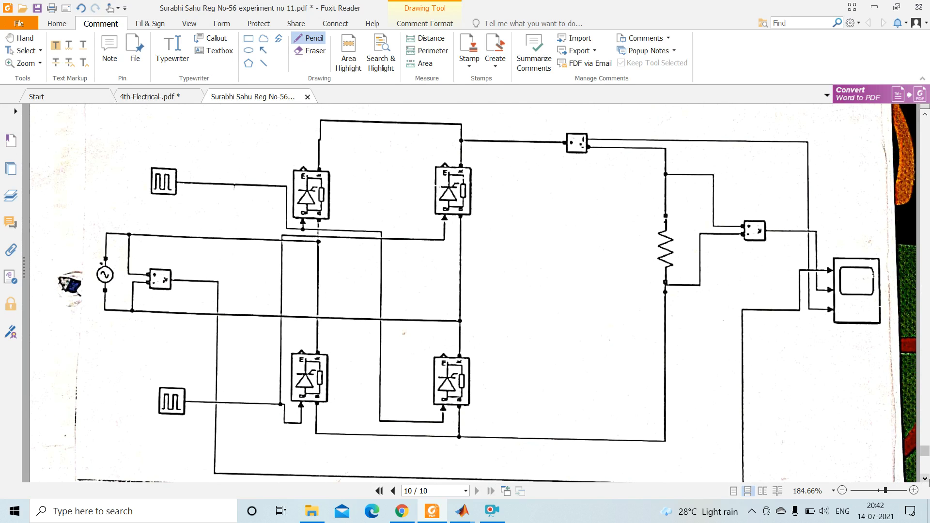
Step: Examine the Output waveforms below the block diagram, and return to the Series RLC Branch parameters and conclusion on page 9
scroll(928, 481, "down", 8)
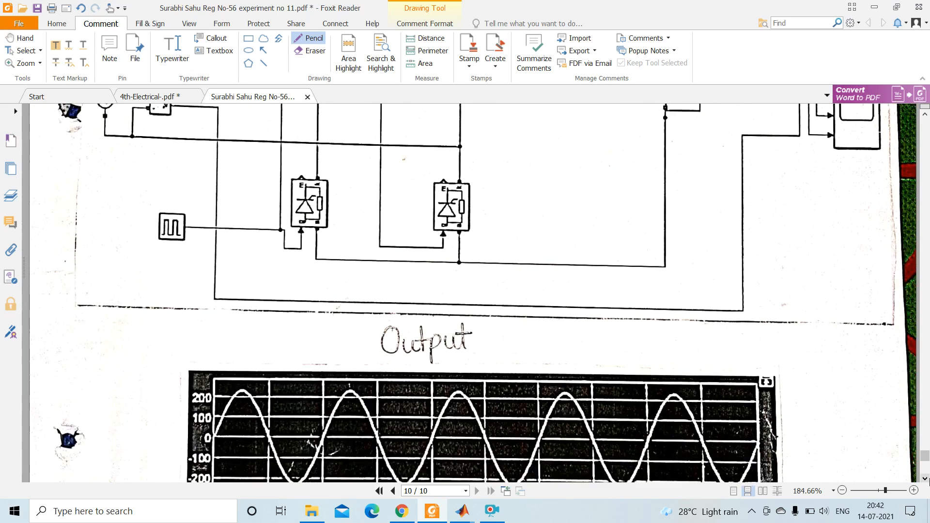
scroll(928, 481, "down", 6)
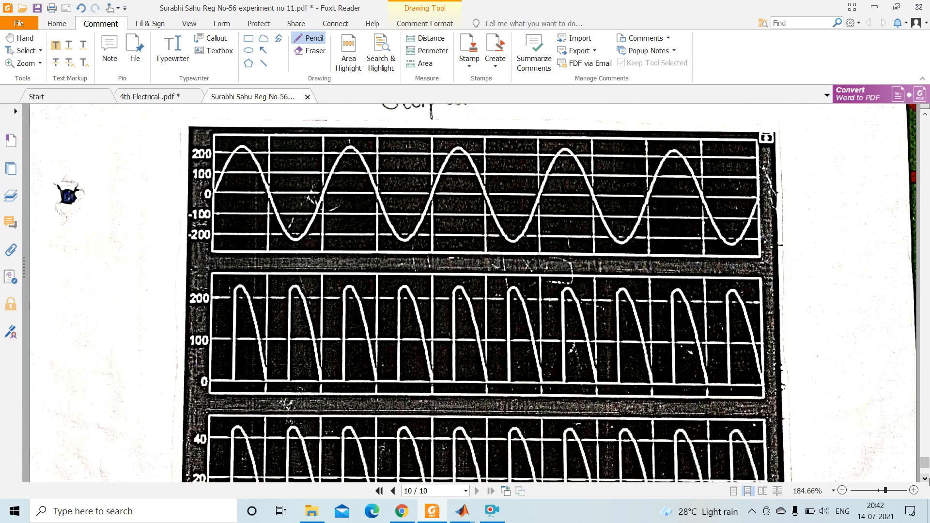
scroll(928, 481, "down", 1)
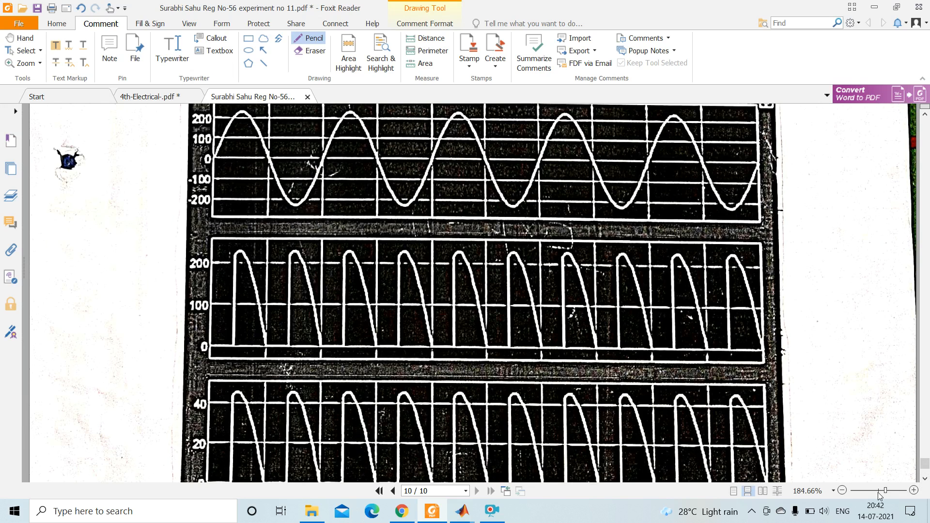
left_click(878, 491)
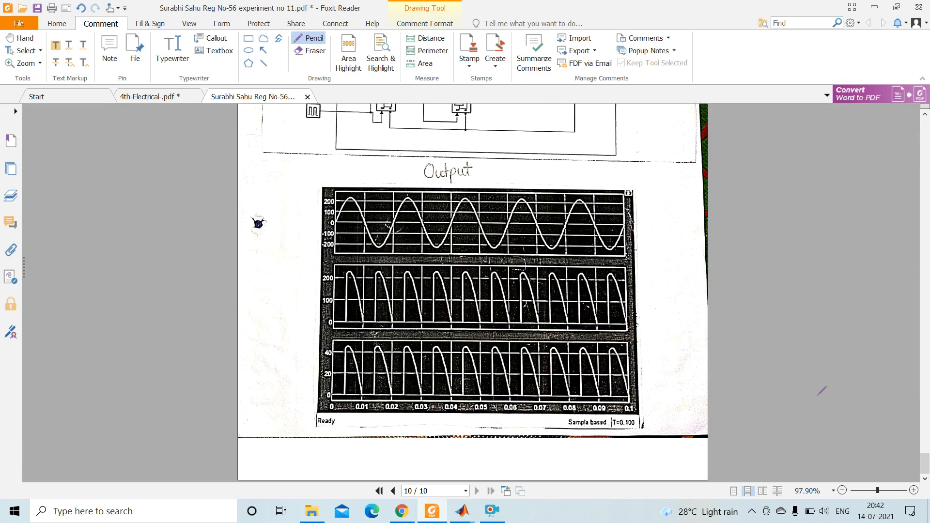
scroll(822, 391, "up", 3)
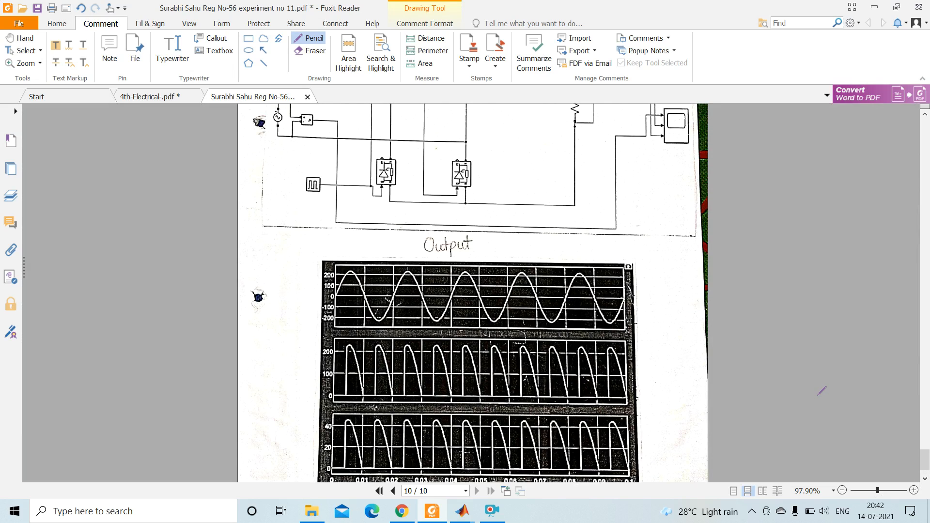
scroll(823, 390, "up", 5)
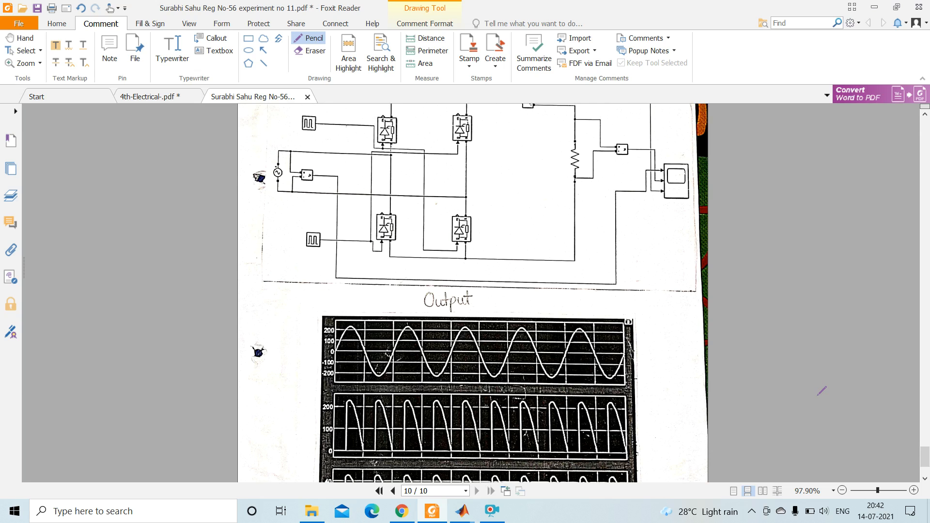
scroll(822, 390, "up", 1)
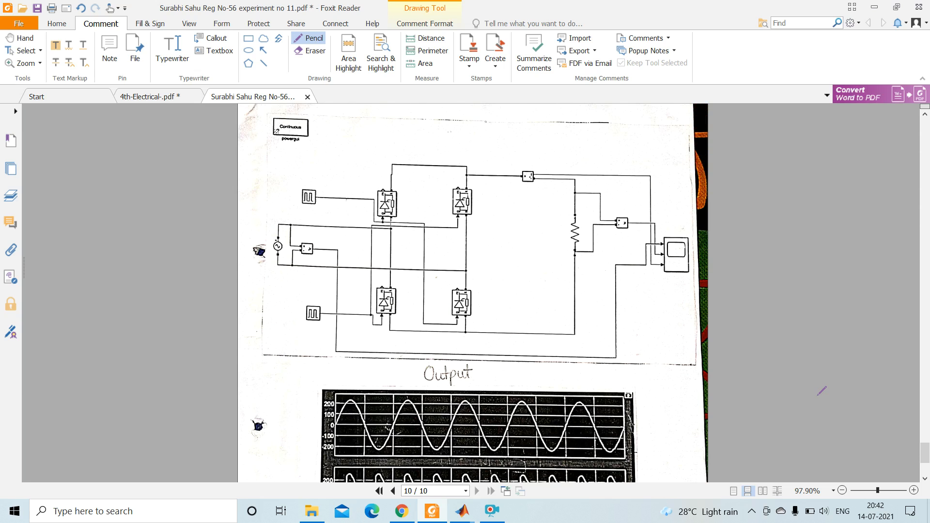
scroll(822, 391, "down", 5)
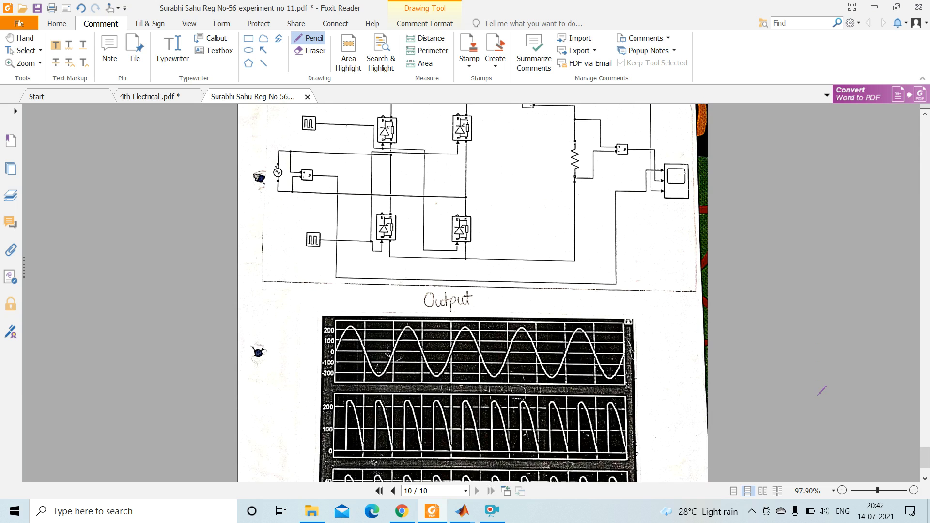
scroll(822, 391, "down", 5)
scroll(823, 391, "up", 2)
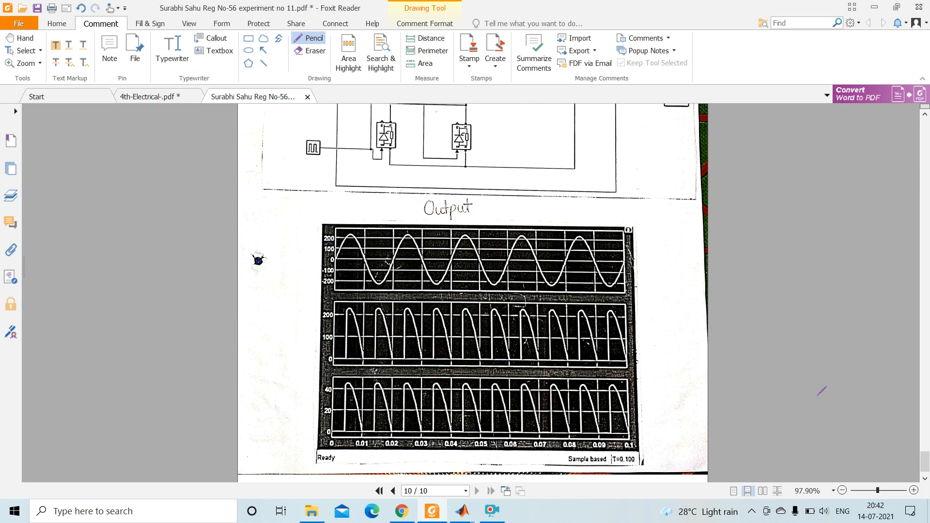
scroll(822, 391, "up", 4)
scroll(822, 391, "up", 13)
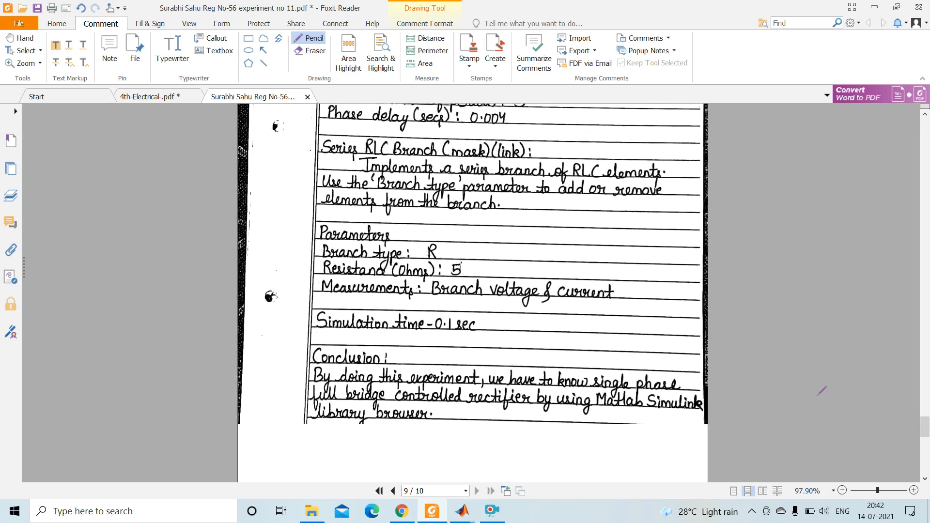
Step: Review the write-up backwards from the conclusion through the block parameters to the single phase fully controlled converter circuit diagram on page 5
scroll(822, 390, "up", 2)
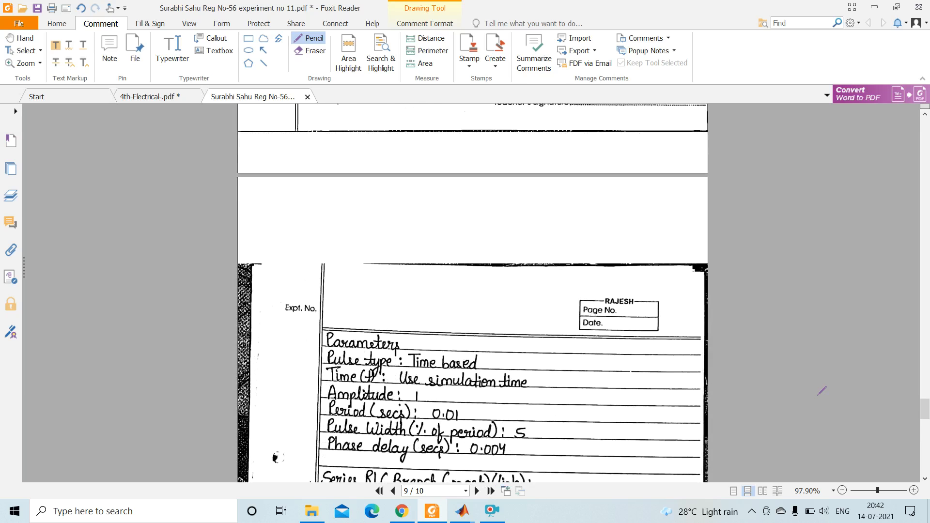
scroll(822, 391, "up", 1)
scroll(822, 391, "up", 8)
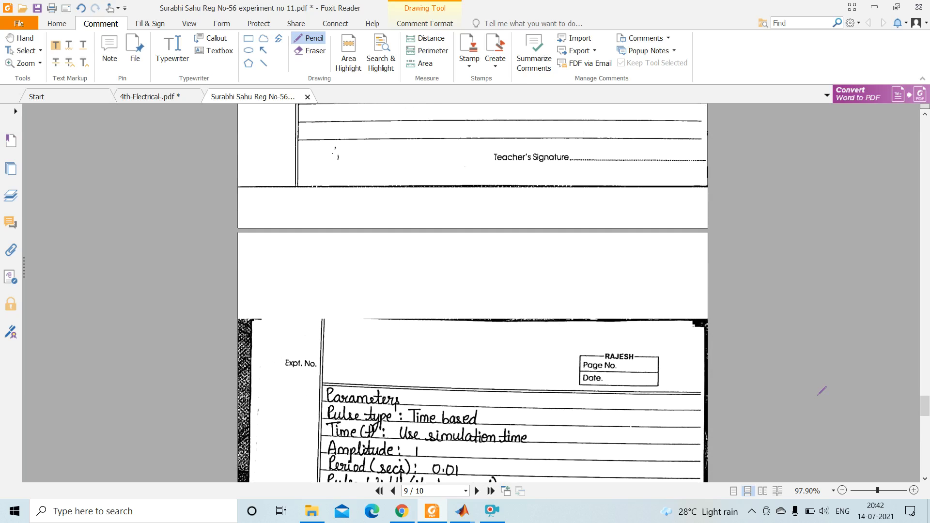
scroll(823, 391, "up", 3)
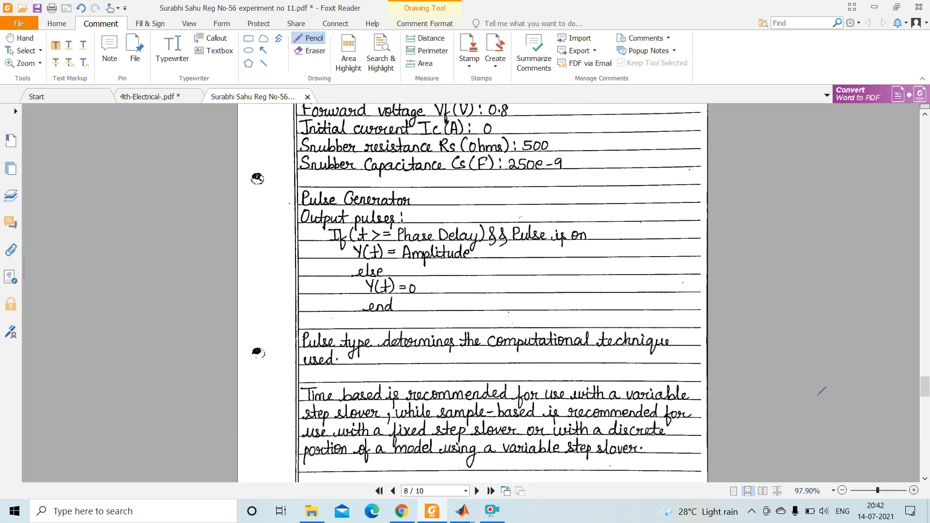
scroll(822, 391, "up", 12)
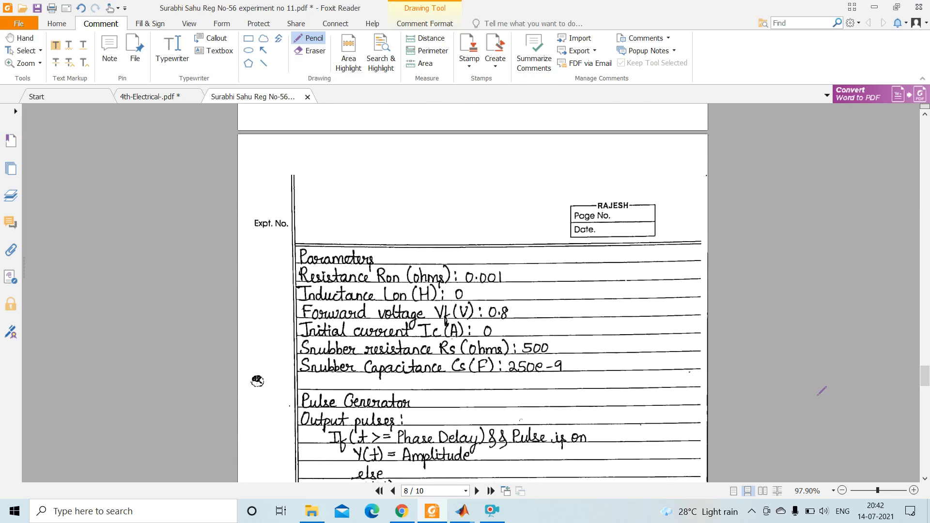
scroll(822, 391, "up", 12)
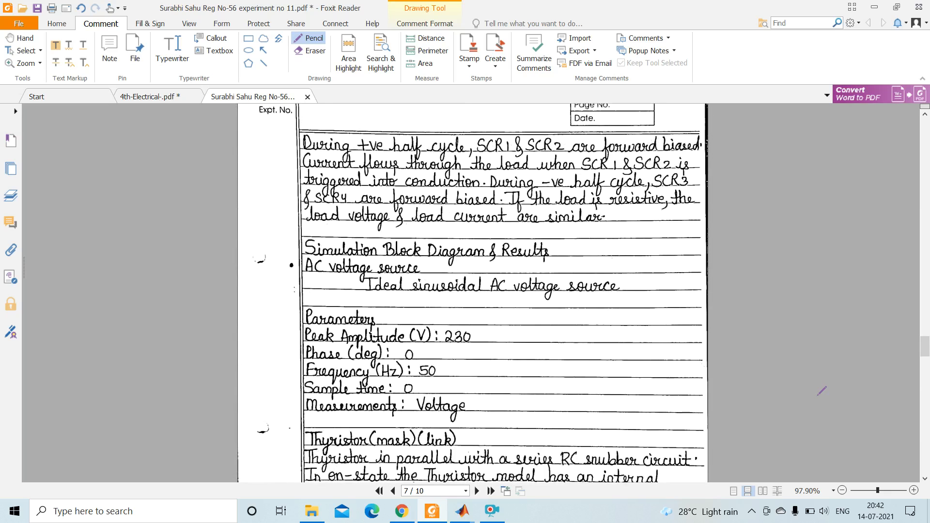
scroll(822, 390, "up", 12)
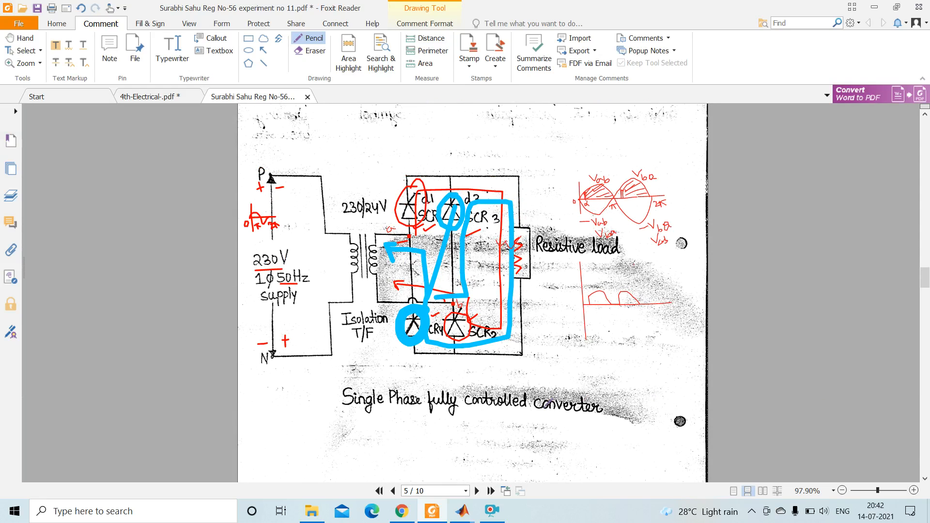
left_click(492, 517)
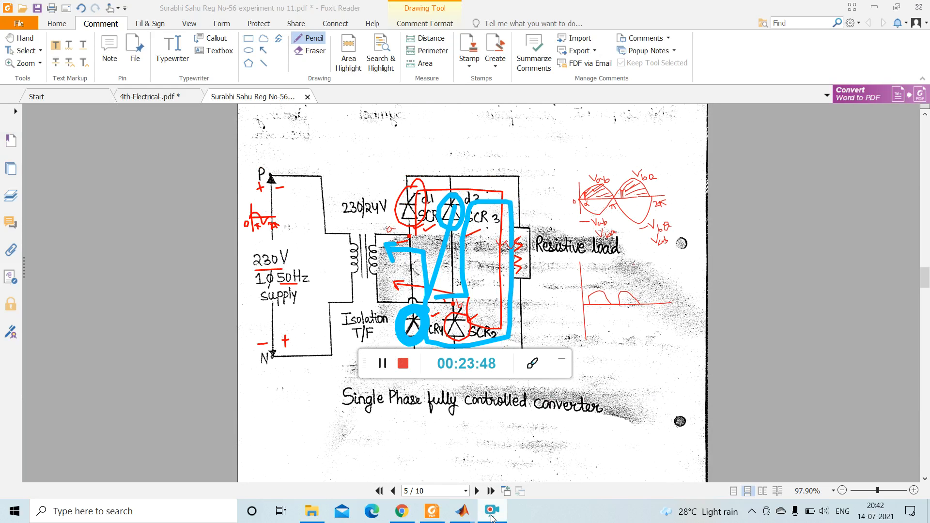